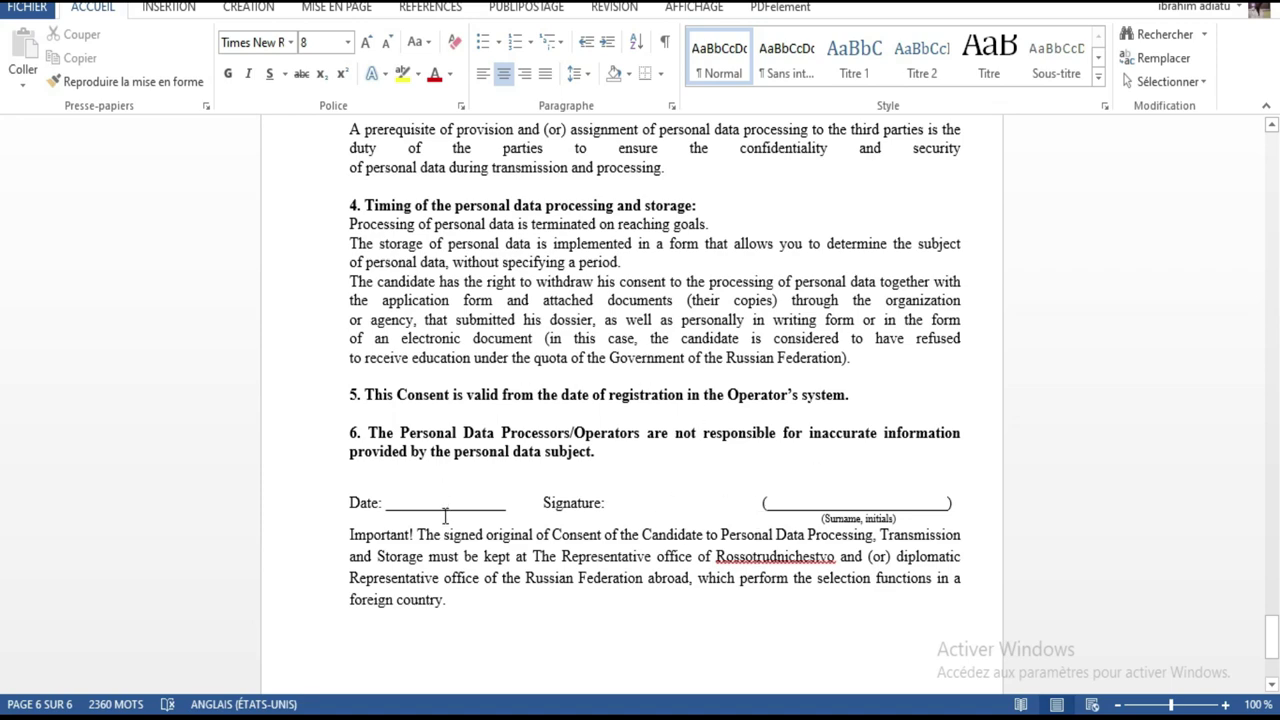
Step: Review the personal data consent form from its English signature lines back through the Russian text and document list
{"action": "scroll", "coordinate": [878, 470], "scroll_direction": "down", "scroll_amount": 4}
{"action": "scroll", "coordinate": [880, 467], "scroll_direction": "up", "scroll_amount": 4}
{"action": "scroll", "coordinate": [880, 467], "scroll_direction": "up", "scroll_amount": 20}
{"action": "scroll", "coordinate": [885, 462], "scroll_direction": "up", "scroll_amount": 18}
{"action": "scroll", "coordinate": [885, 462], "scroll_direction": "up", "scroll_amount": 20}
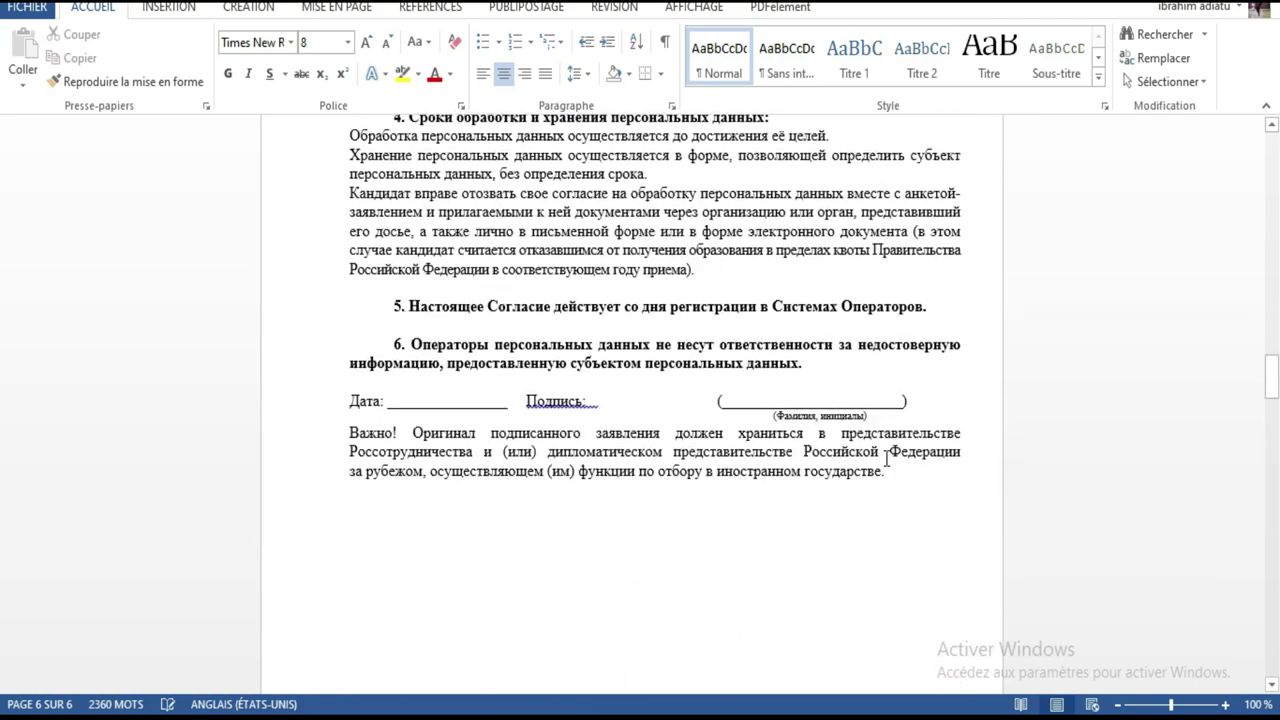
{"action": "scroll", "coordinate": [885, 459], "scroll_direction": "up", "scroll_amount": 10}
{"action": "scroll", "coordinate": [787, 417], "scroll_direction": "up", "scroll_amount": 12}
{"action": "scroll", "coordinate": [787, 417], "scroll_direction": "up", "scroll_amount": 8}
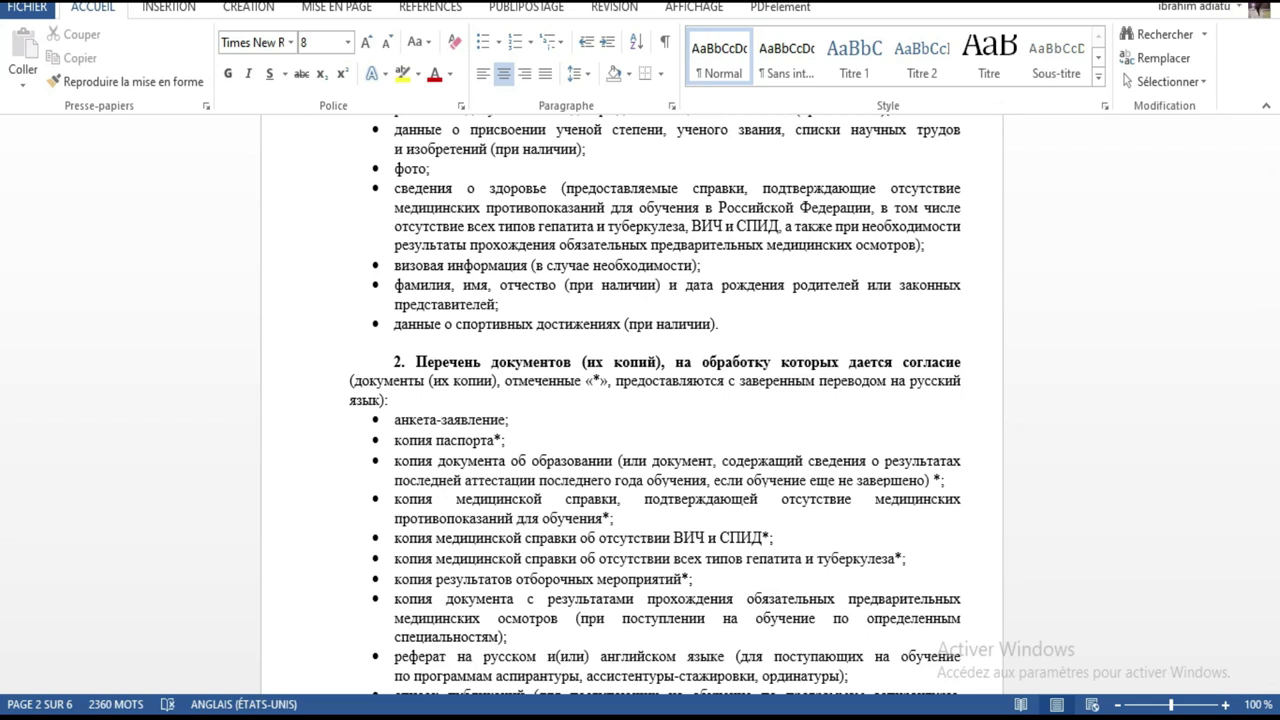
Step: In Chrome, upload the "Согласие кандидата на обработку" Word document from the Musique folder as the personal data processing consent
{"action": "key", "text": "alt+Tab"}
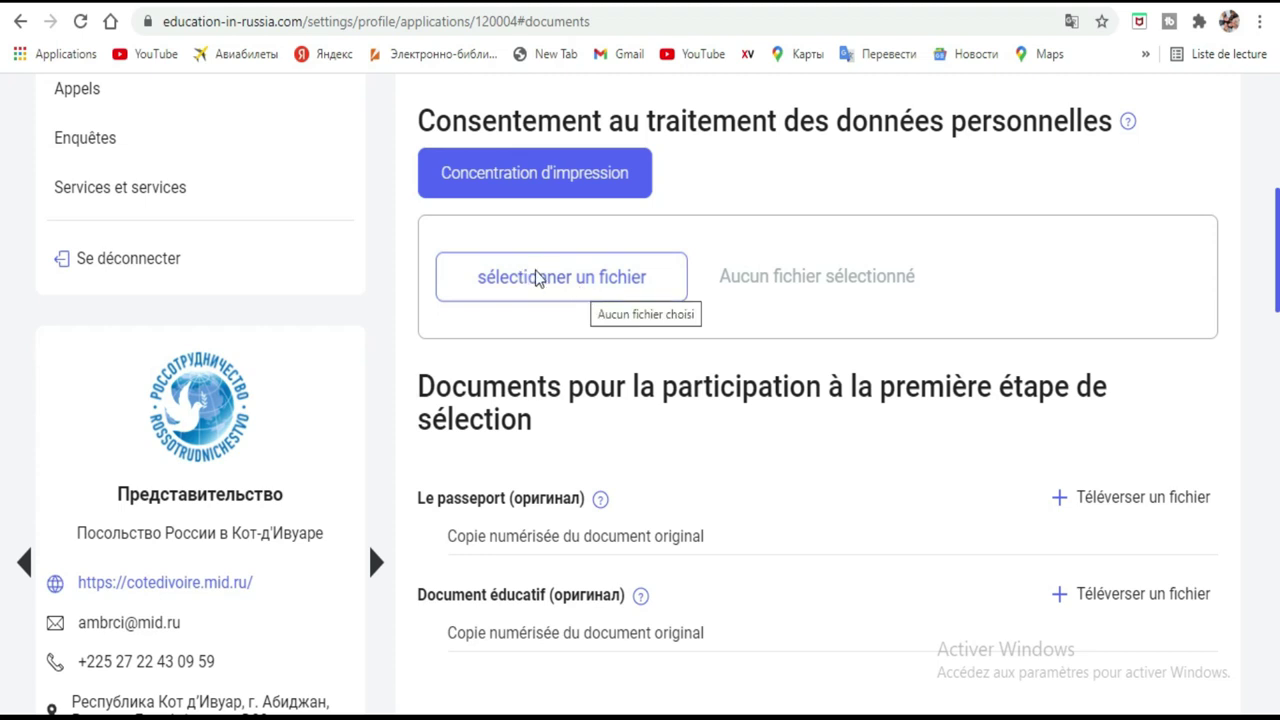
{"action": "left_click", "coordinate": [577, 285]}
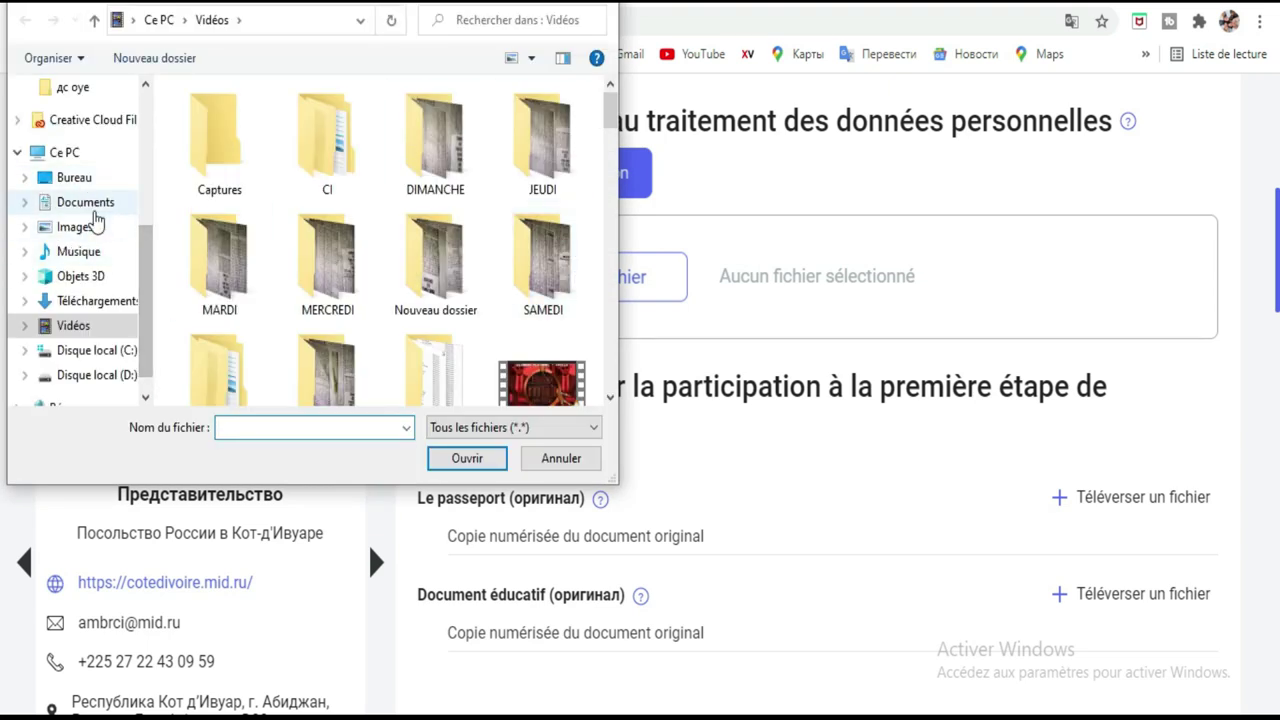
{"action": "left_click", "coordinate": [90, 251]}
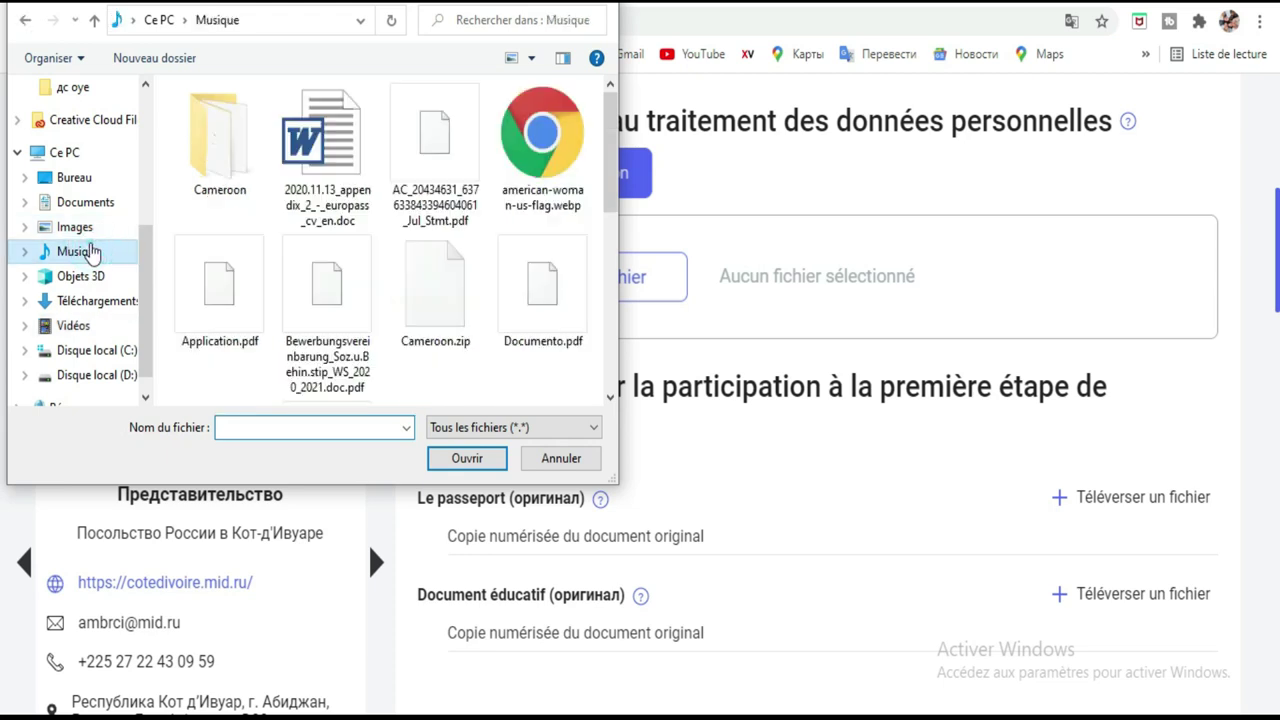
{"action": "scroll", "coordinate": [380, 155], "scroll_direction": "down", "scroll_amount": 5}
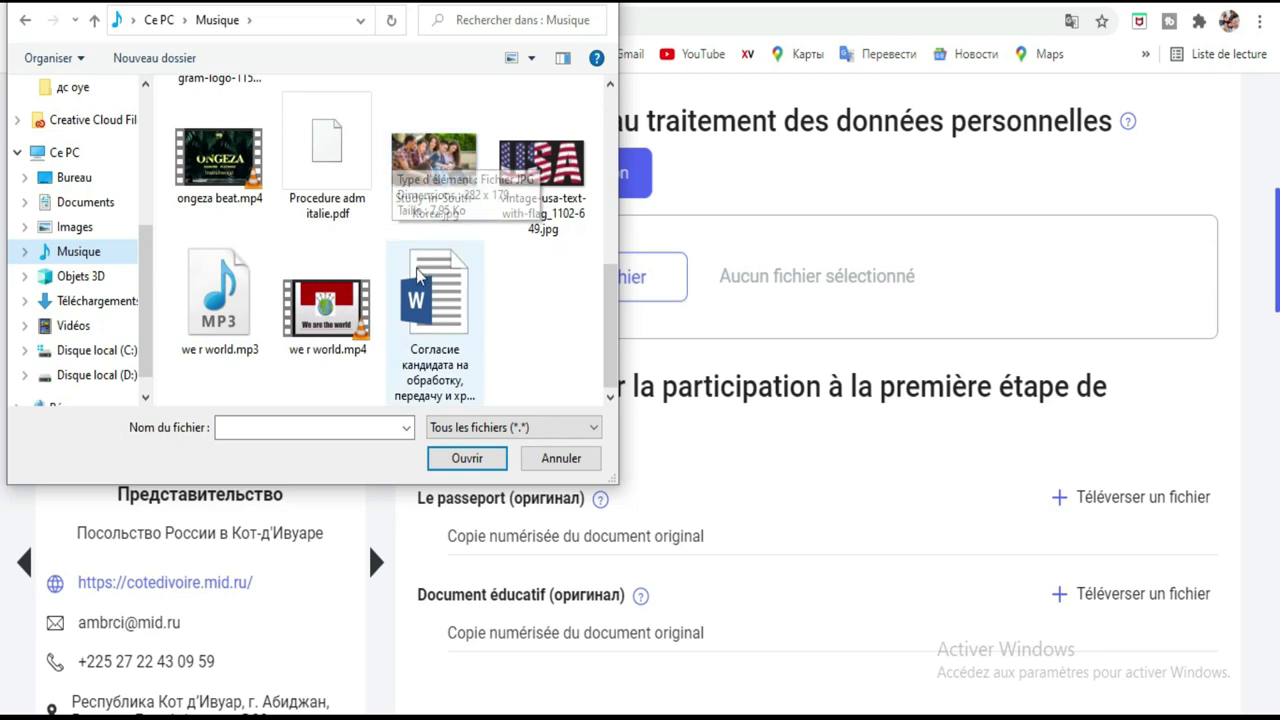
{"action": "double_click", "coordinate": [458, 308]}
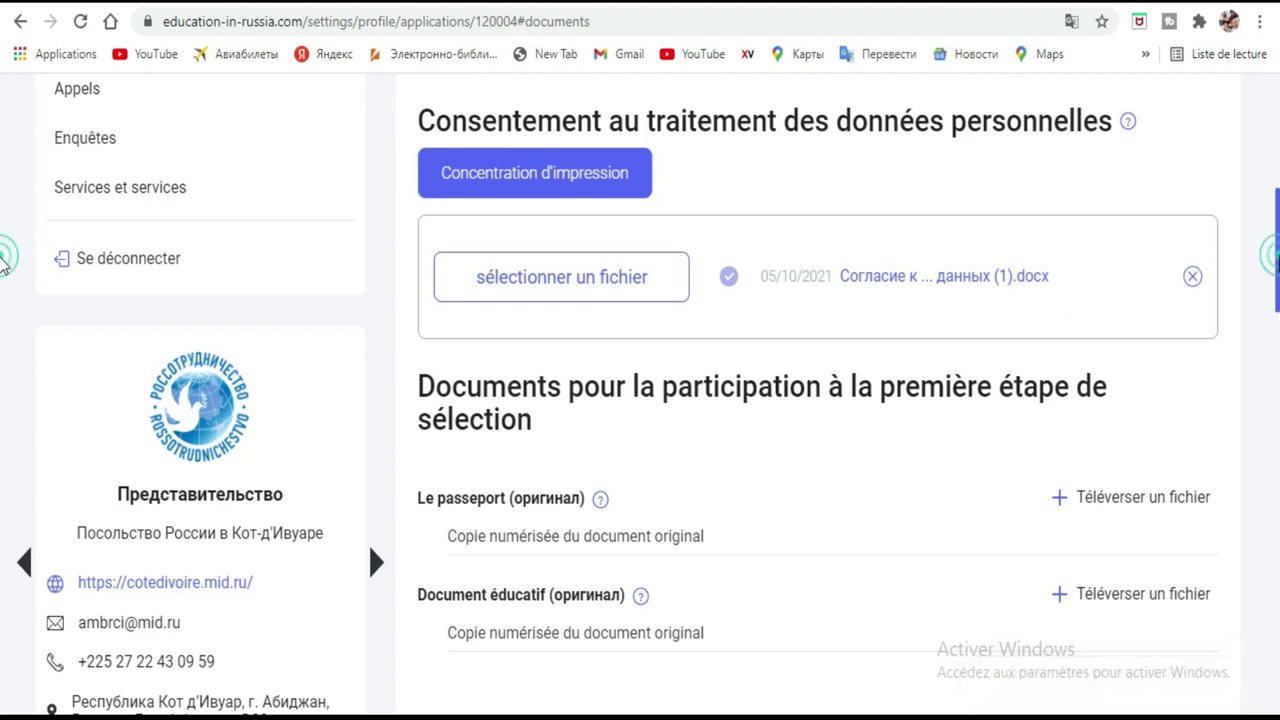
Step: Upload Documento.pdf as the scanned original of the passport for the first selection stage and save the entry
{"action": "scroll", "coordinate": [3, 265], "scroll_direction": "down", "scroll_amount": 3}
{"action": "scroll", "coordinate": [4, 300], "scroll_direction": "up", "scroll_amount": 1}
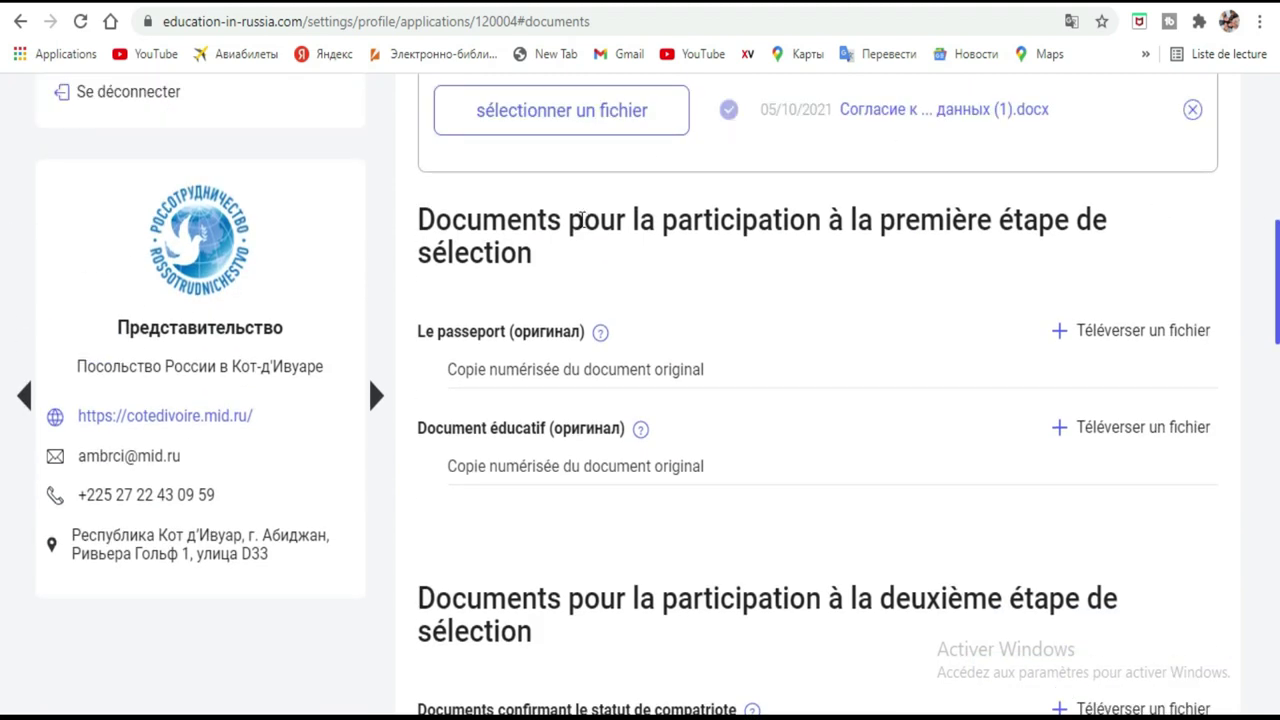
{"action": "left_click", "coordinate": [1108, 338]}
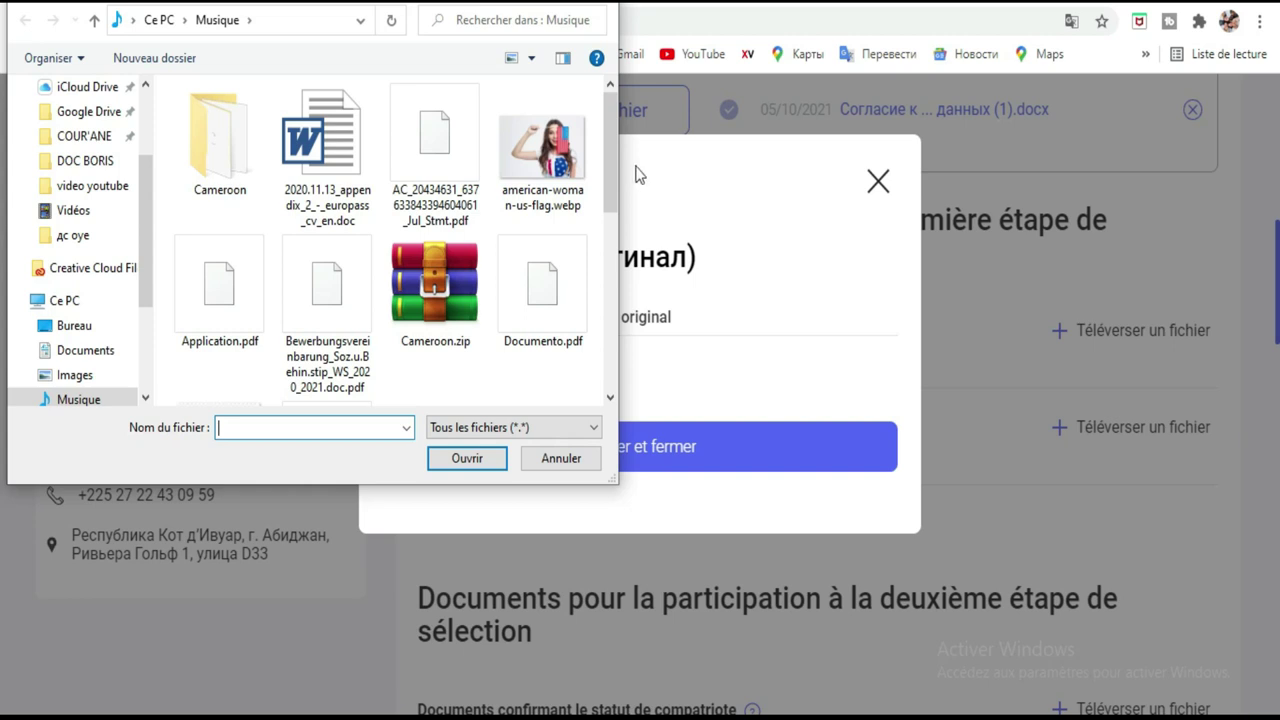
{"action": "left_click_drag", "start_coordinate": [614, 160], "coordinate": [640, 145]}
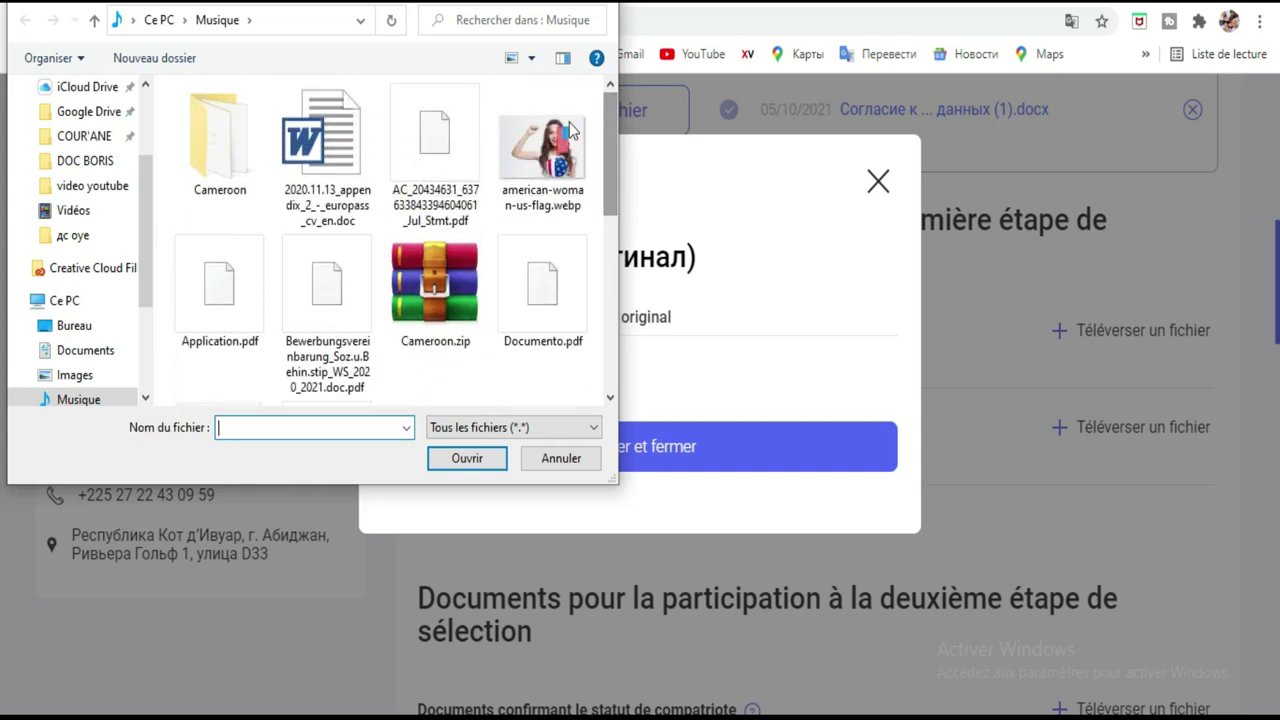
{"action": "double_click", "coordinate": [530, 285]}
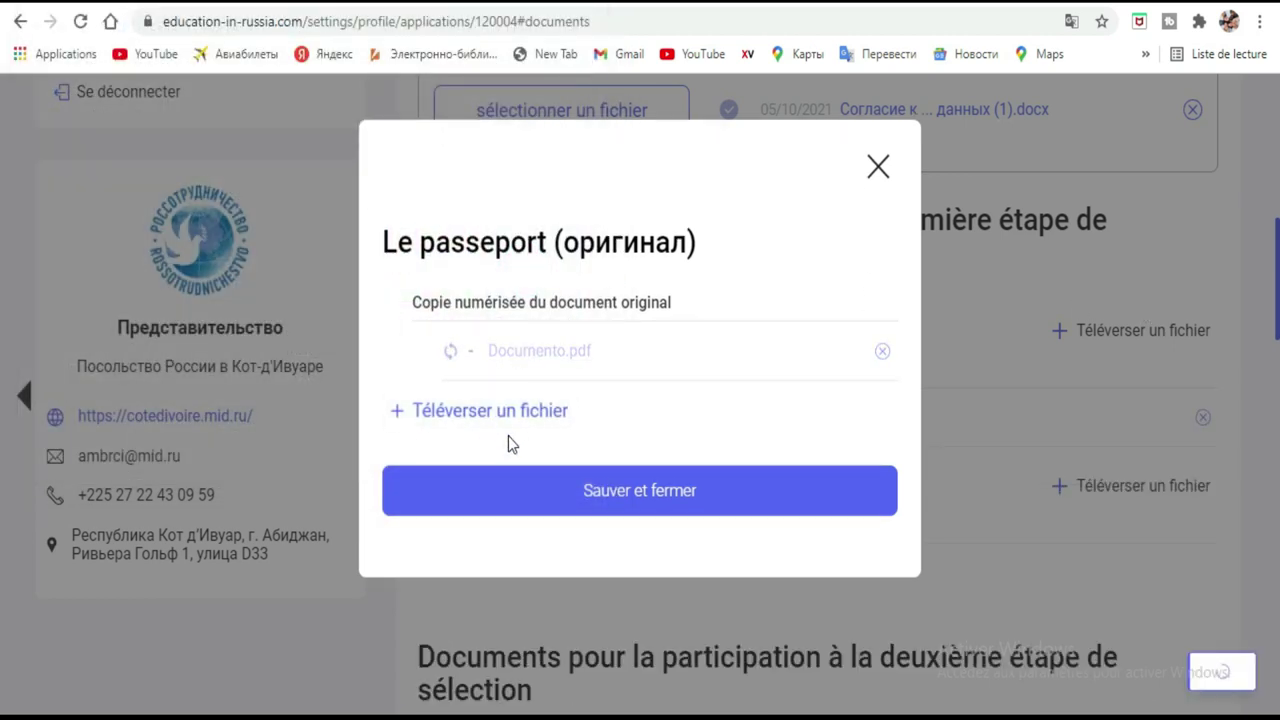
{"action": "left_click", "coordinate": [636, 500]}
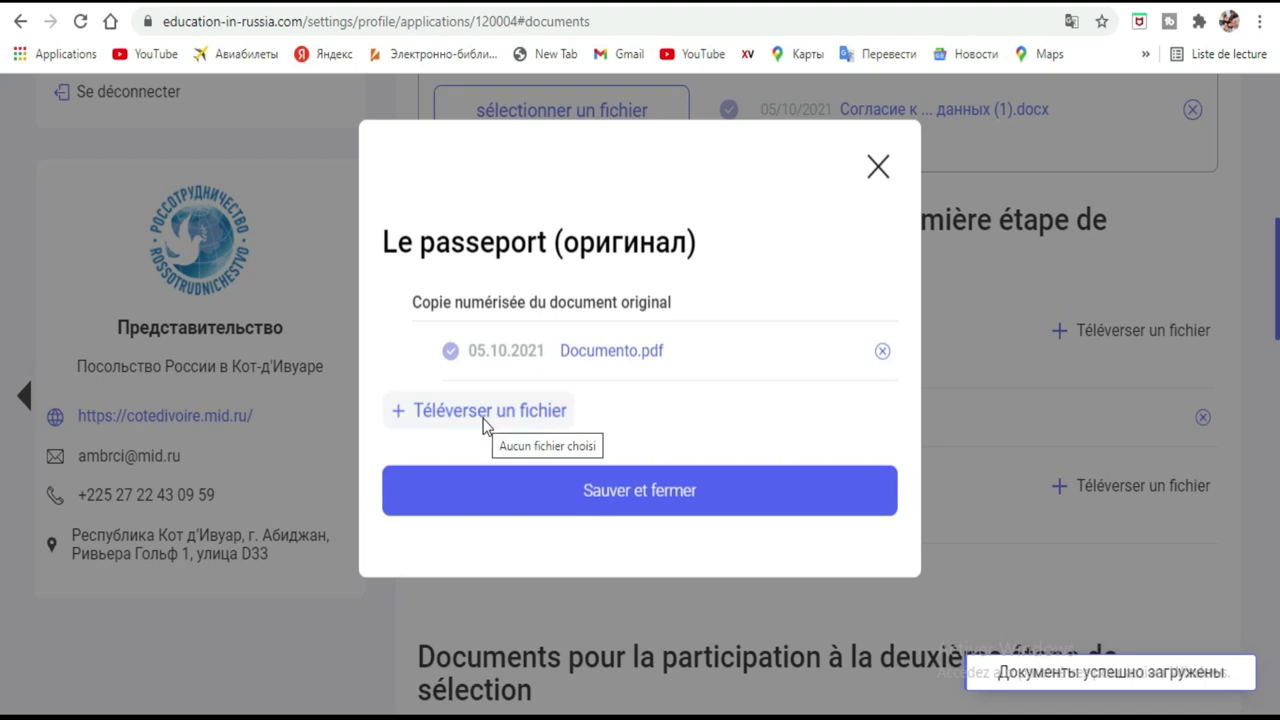
{"action": "left_click", "coordinate": [658, 510]}
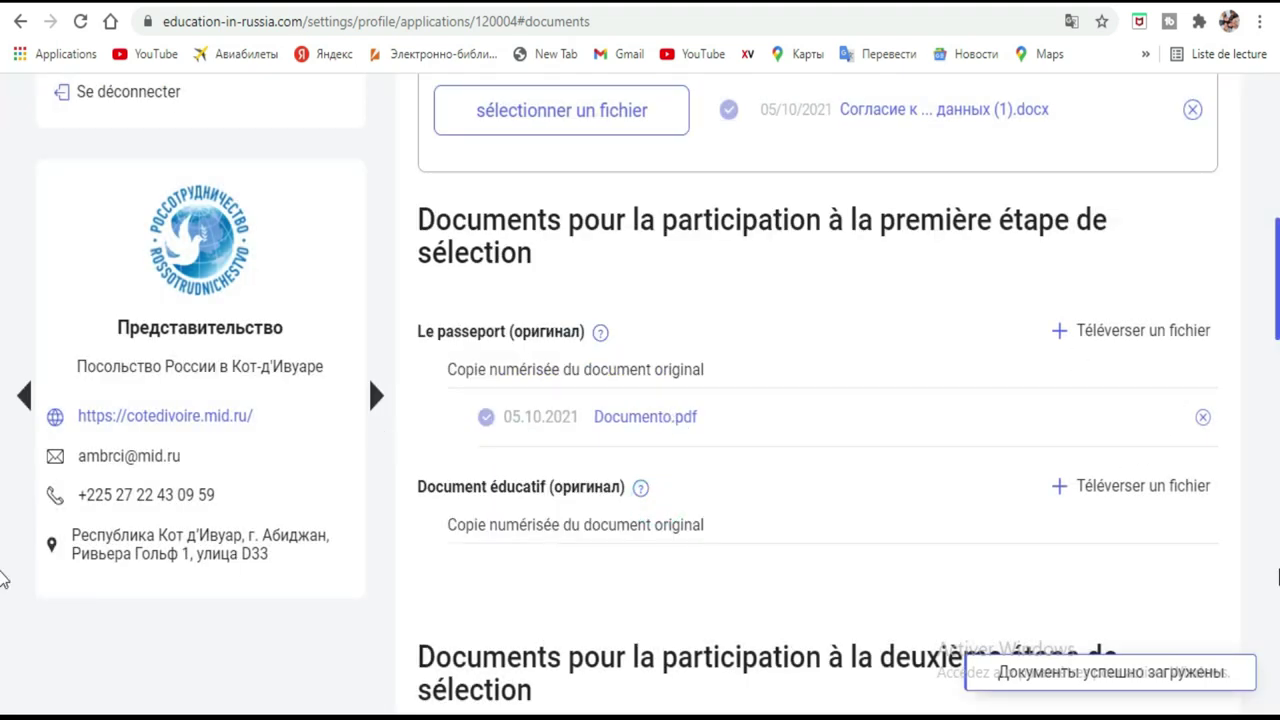
Step: Upload Application.pdf as the scanned original of the educational document
{"action": "scroll", "coordinate": [706, 365], "scroll_direction": "down", "scroll_amount": 3}
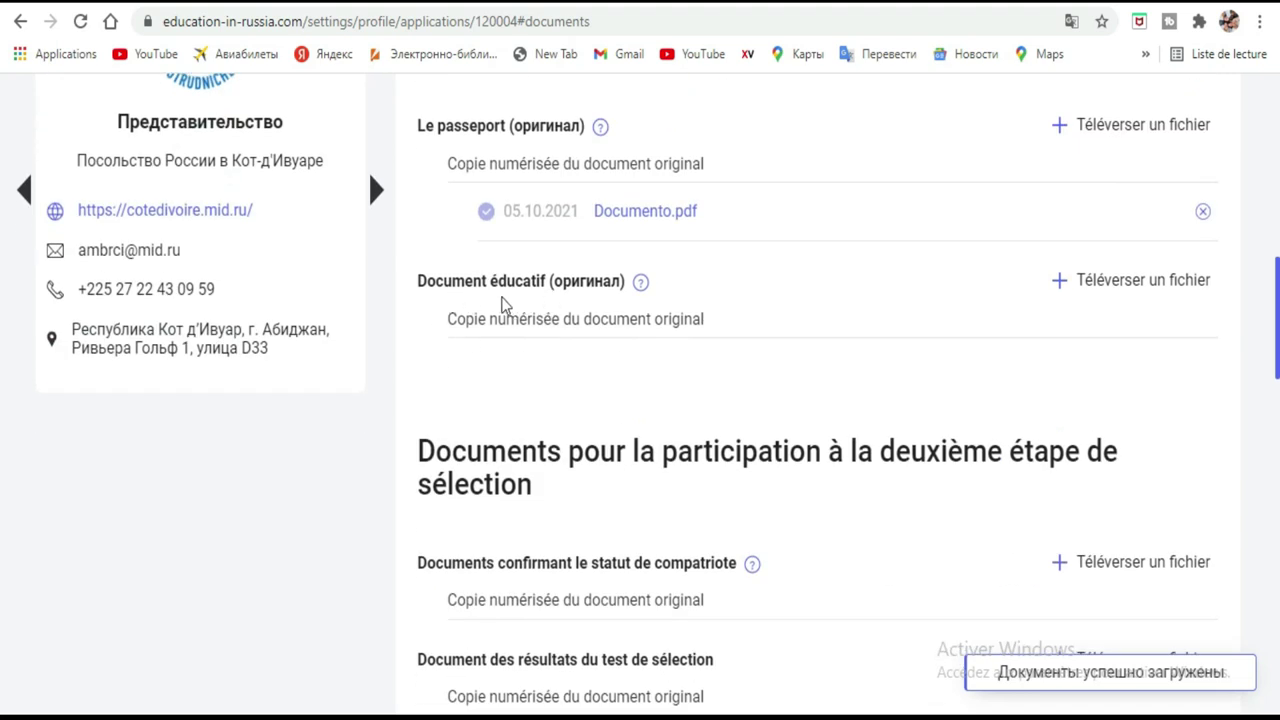
{"action": "left_click", "coordinate": [1139, 289]}
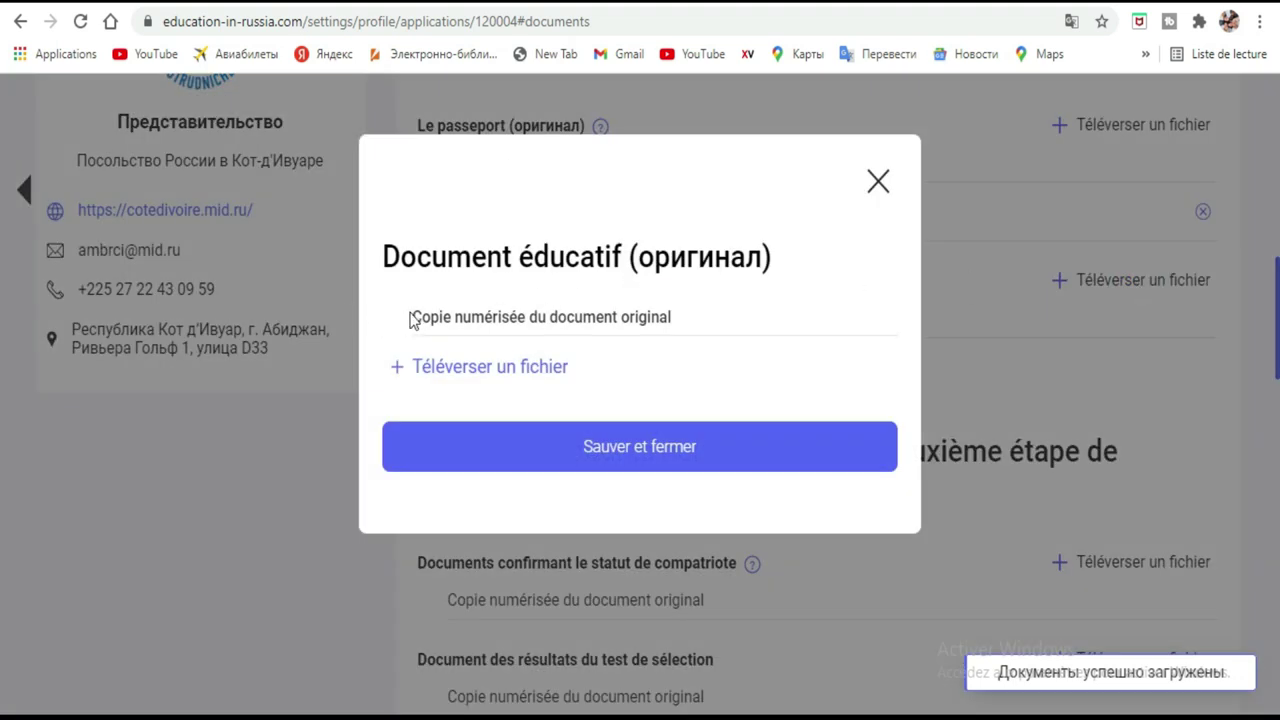
{"action": "left_click", "coordinate": [451, 368]}
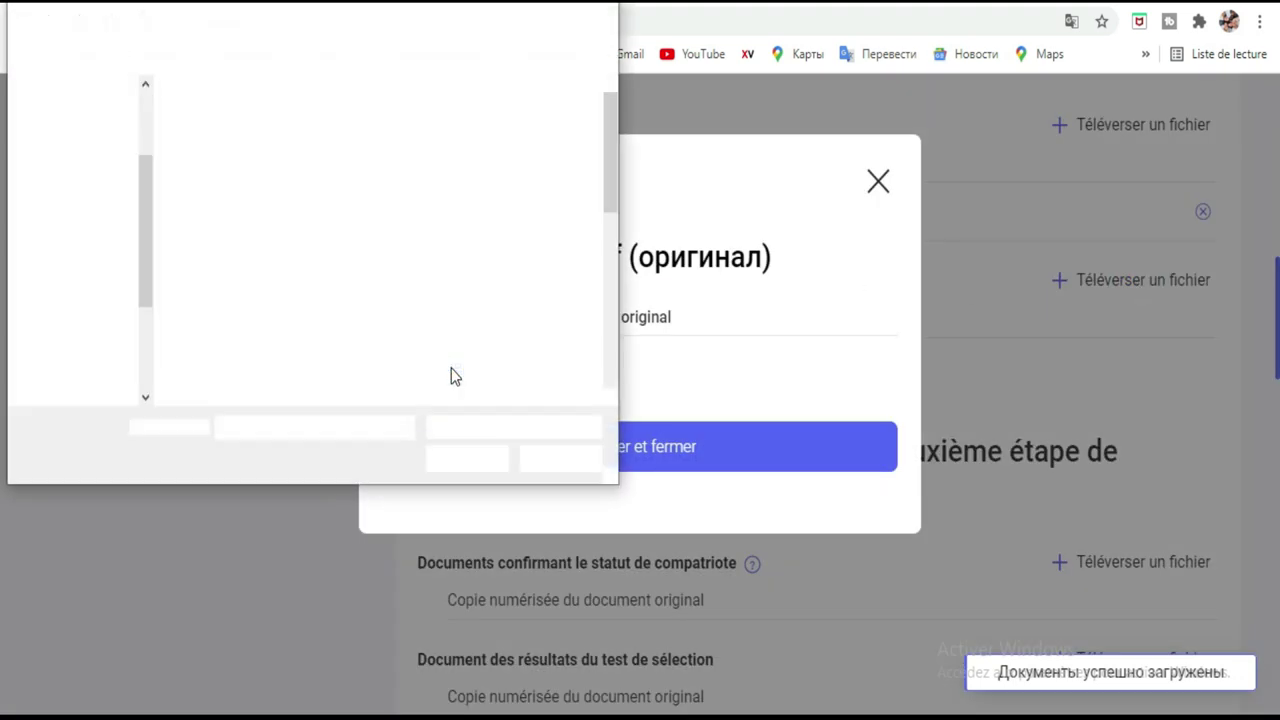
{"action": "double_click", "coordinate": [257, 290]}
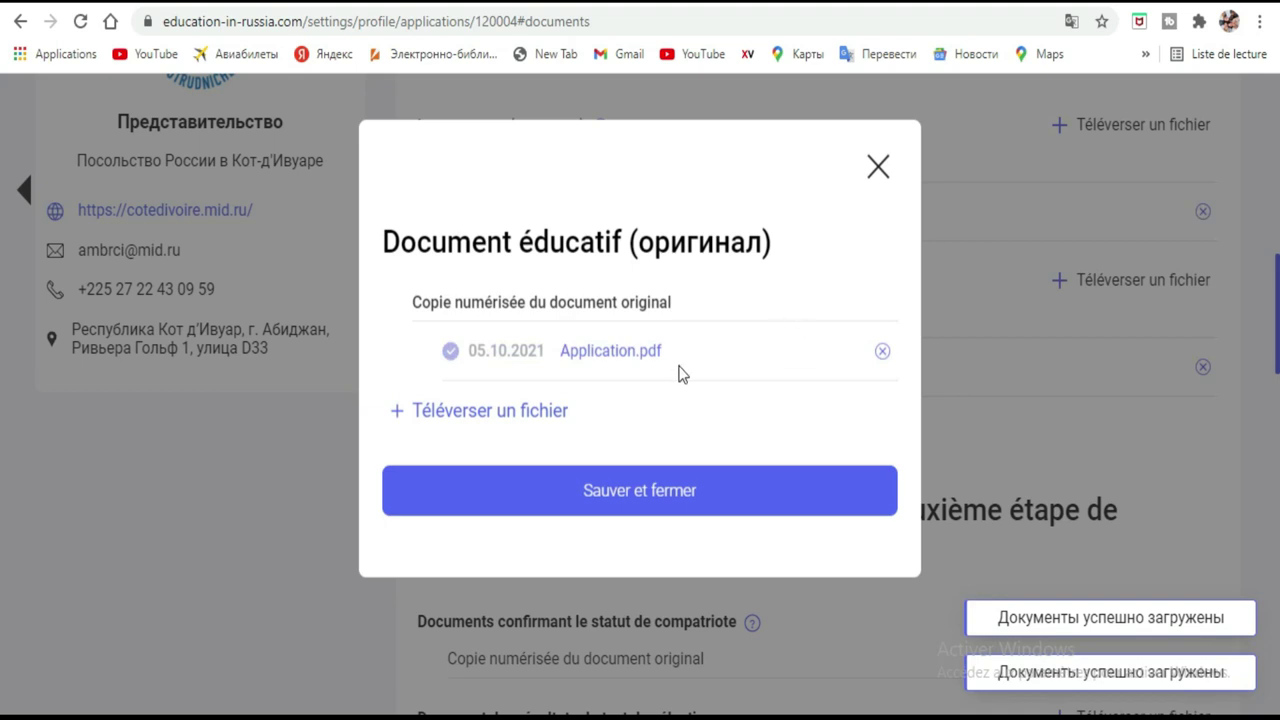
Step: Add Documento.pdf as a second scan of the educational document, then save and close the entry
{"action": "left_click", "coordinate": [461, 422]}
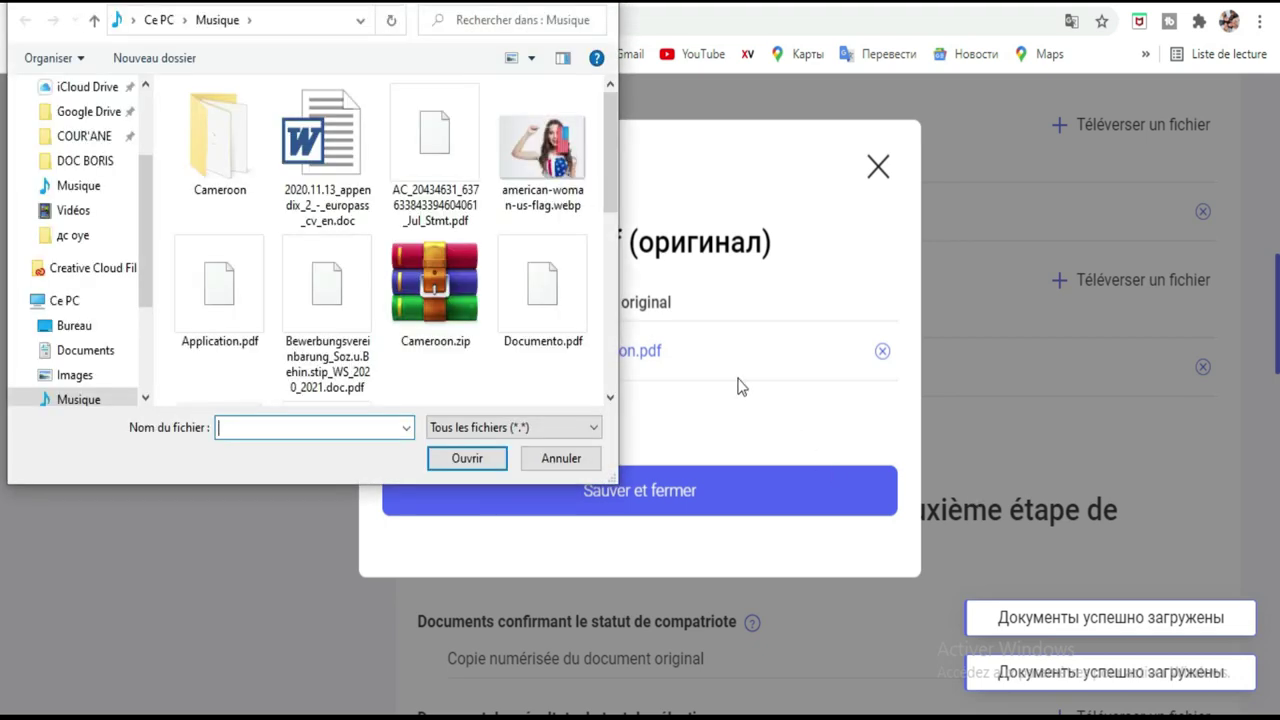
{"action": "left_click", "coordinate": [535, 290]}
{"action": "left_click", "coordinate": [535, 290]}
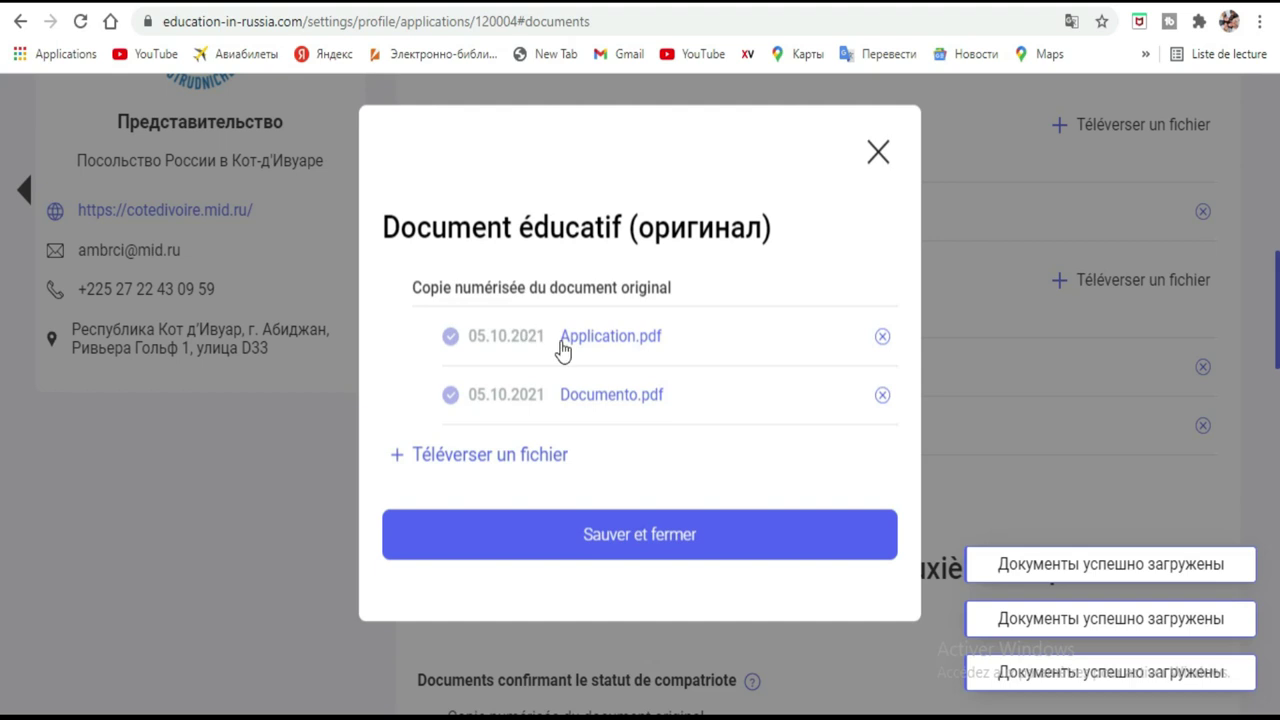
{"action": "left_click", "coordinate": [472, 466]}
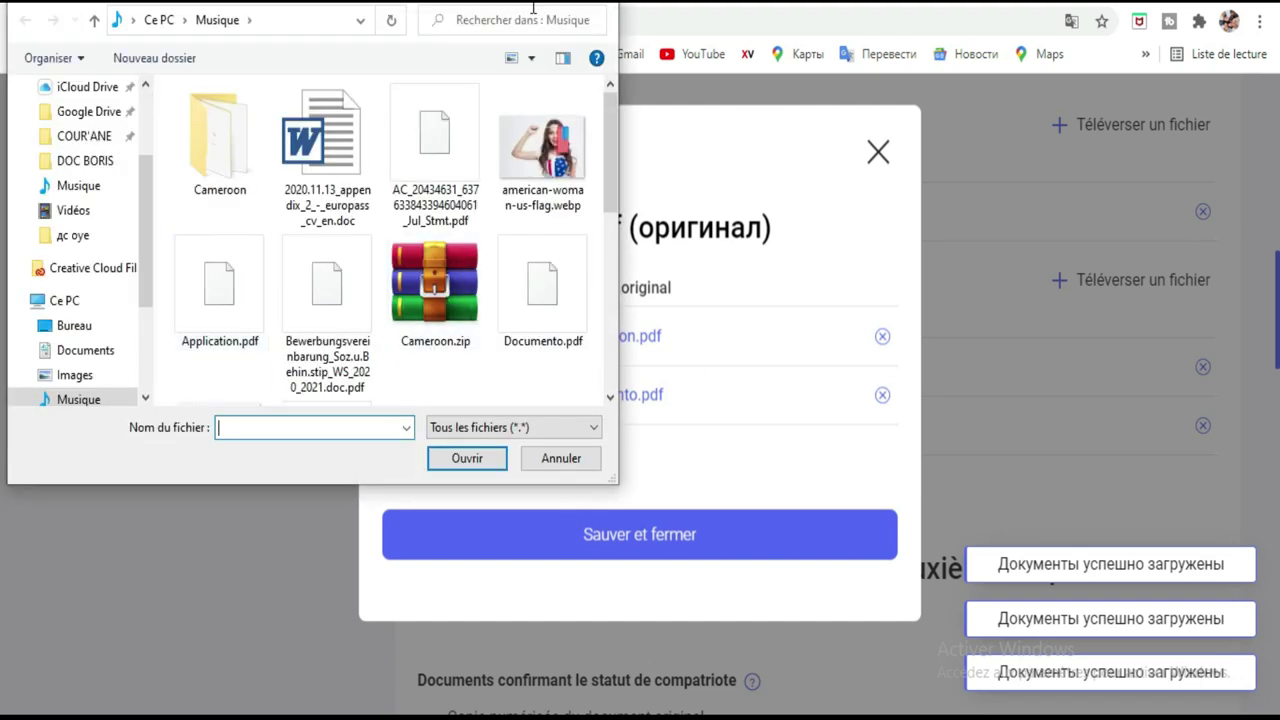
{"action": "left_click", "coordinate": [604, 4]}
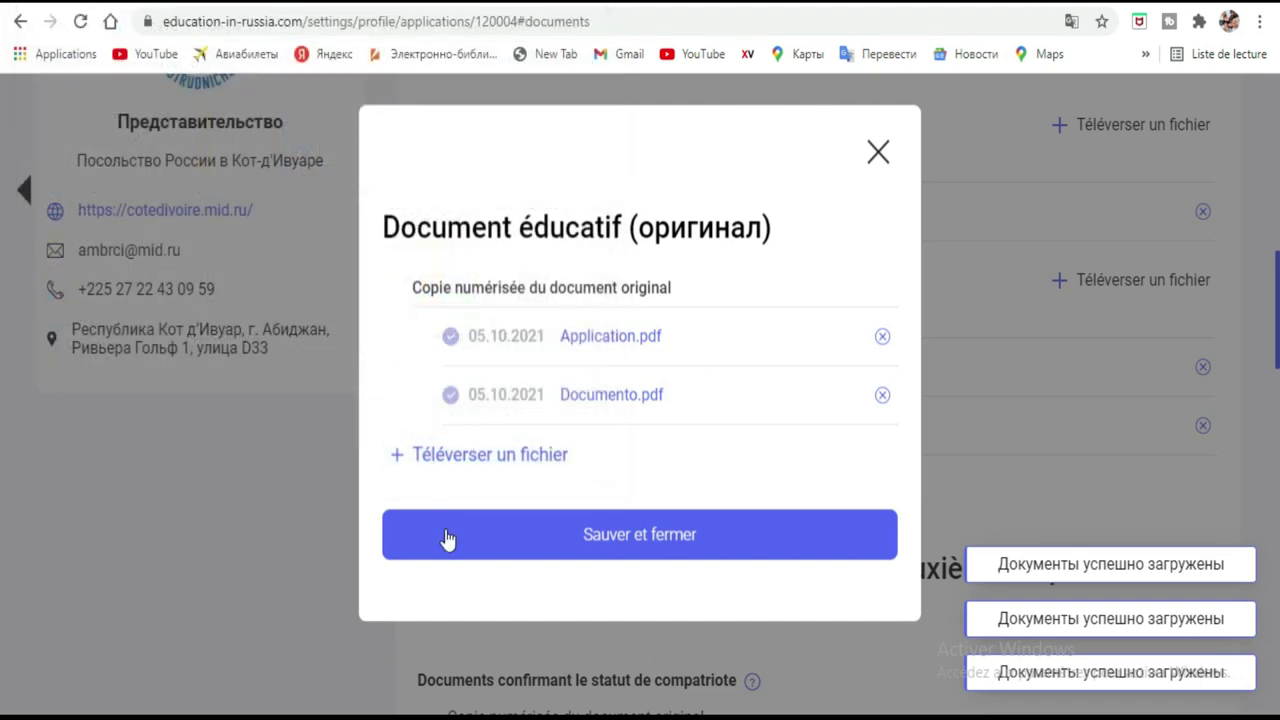
{"action": "left_click", "coordinate": [608, 556]}
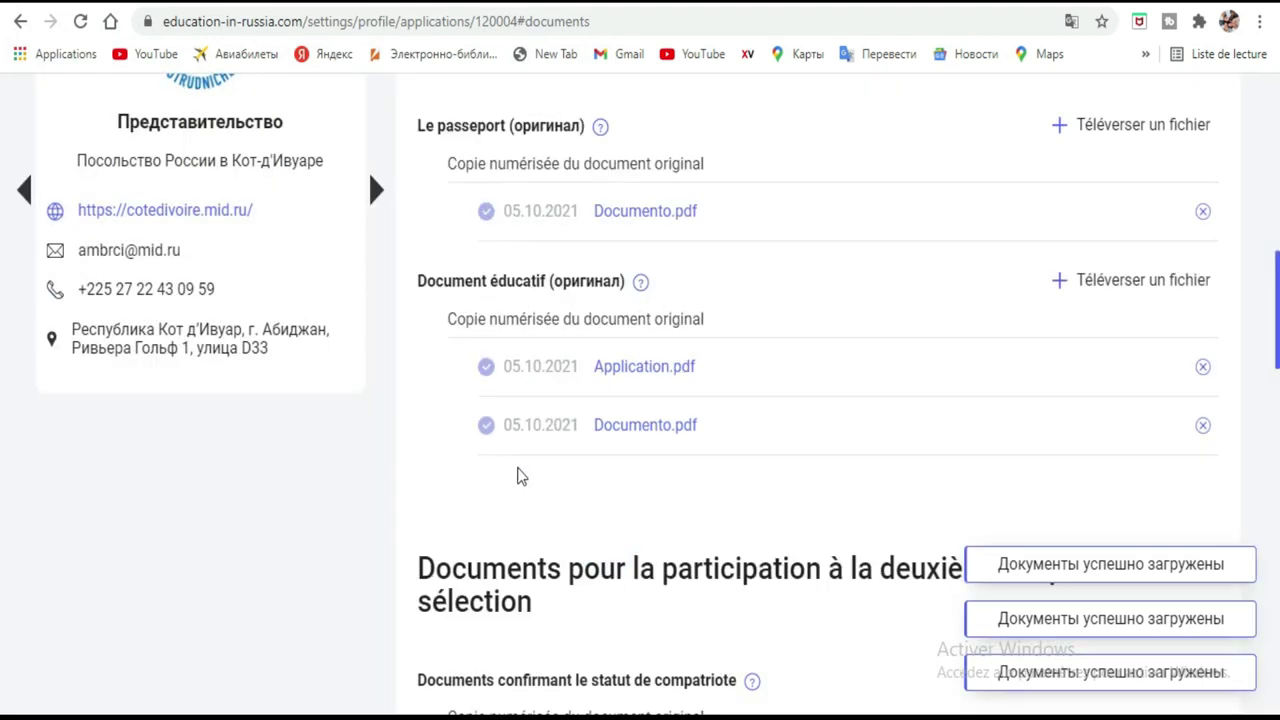
Step: Review the files attached for the first selection stage and the documents requested for the second stage
{"action": "scroll", "coordinate": [766, 249], "scroll_direction": "down", "scroll_amount": 5}
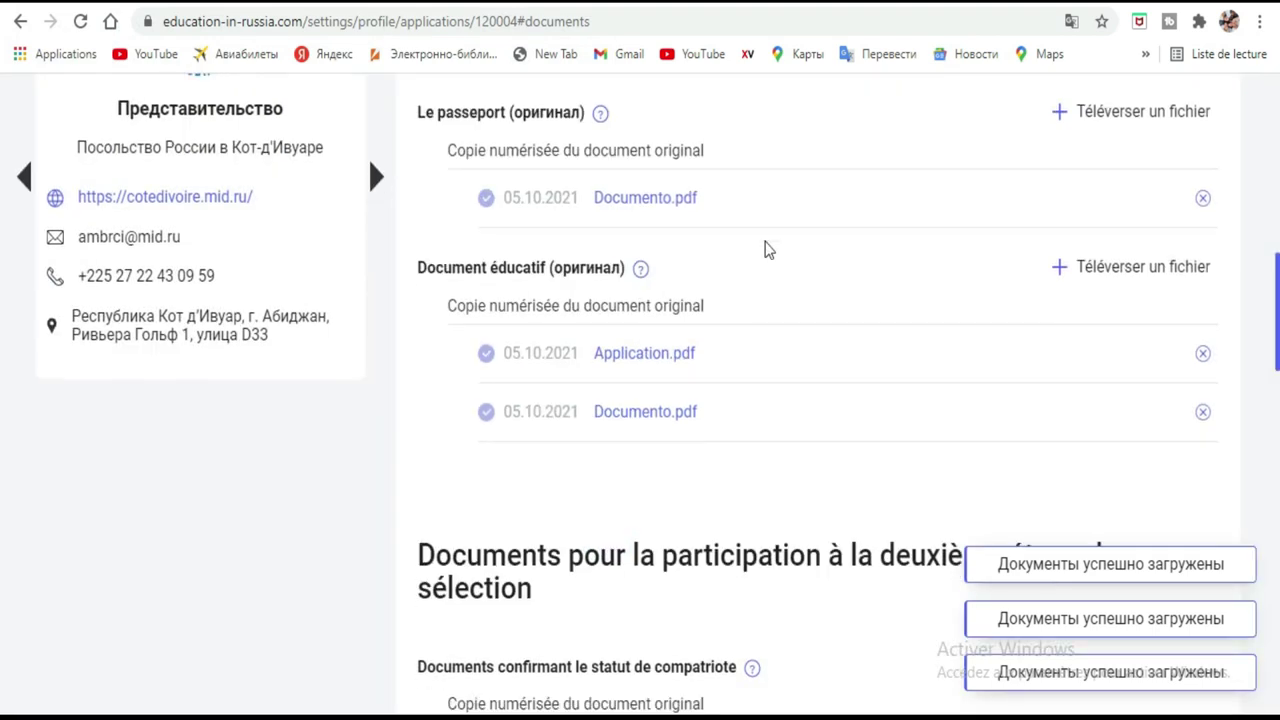
{"action": "scroll", "coordinate": [766, 249], "scroll_direction": "up", "scroll_amount": 3}
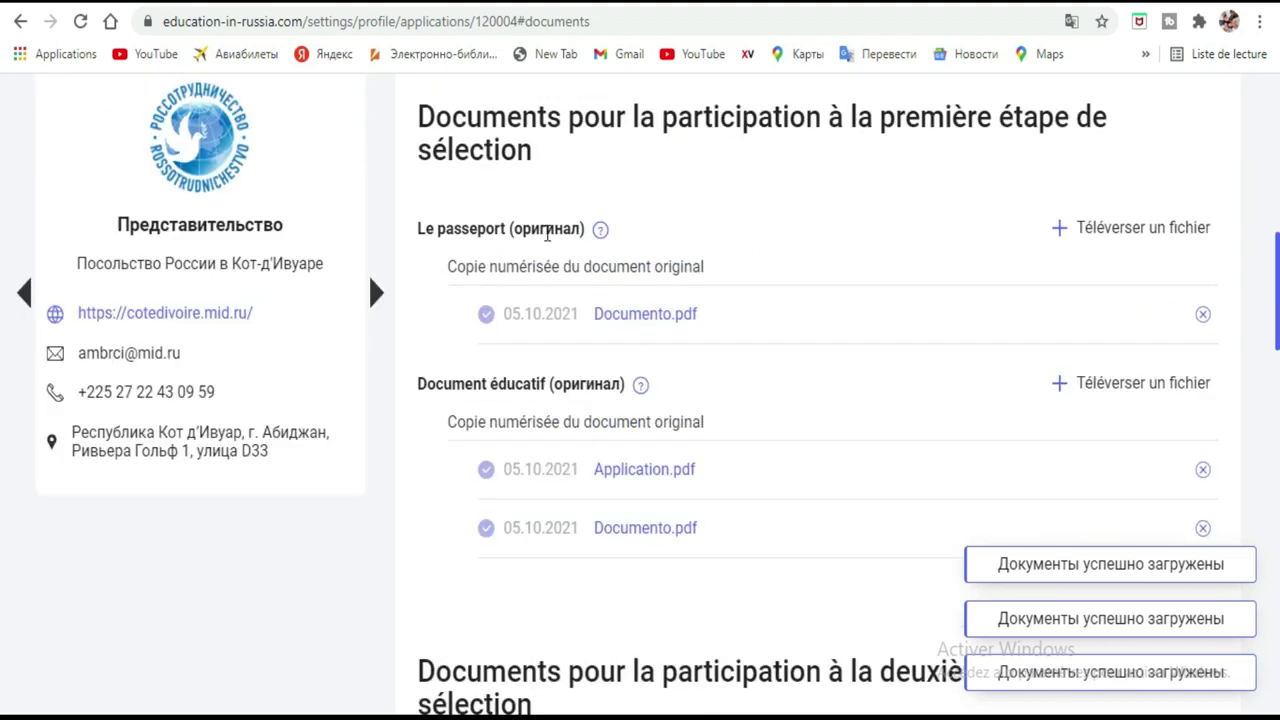
{"action": "scroll", "coordinate": [975, 283], "scroll_direction": "down", "scroll_amount": 1}
{"action": "scroll", "coordinate": [975, 283], "scroll_direction": "down", "scroll_amount": 5}
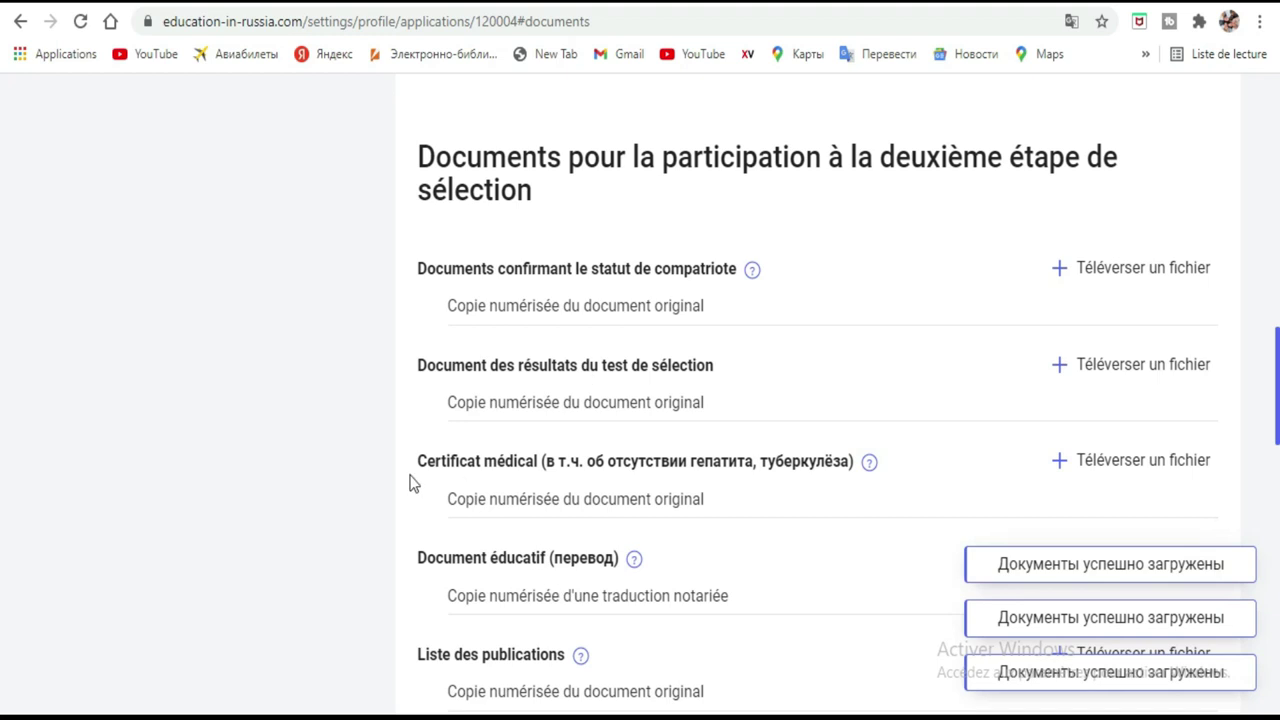
{"action": "scroll", "coordinate": [723, 389], "scroll_direction": "up", "scroll_amount": 8}
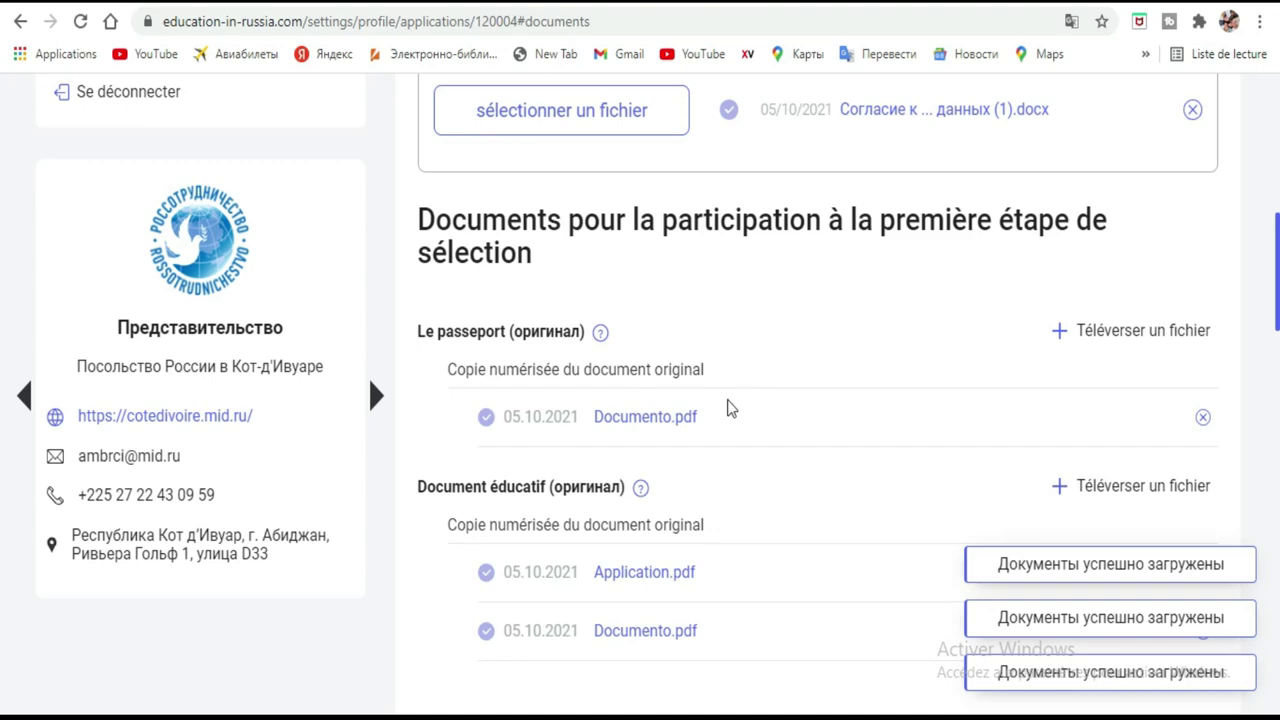
{"action": "scroll", "coordinate": [726, 406], "scroll_direction": "up", "scroll_amount": 4}
{"action": "scroll", "coordinate": [728, 408], "scroll_direction": "down", "scroll_amount": 15}
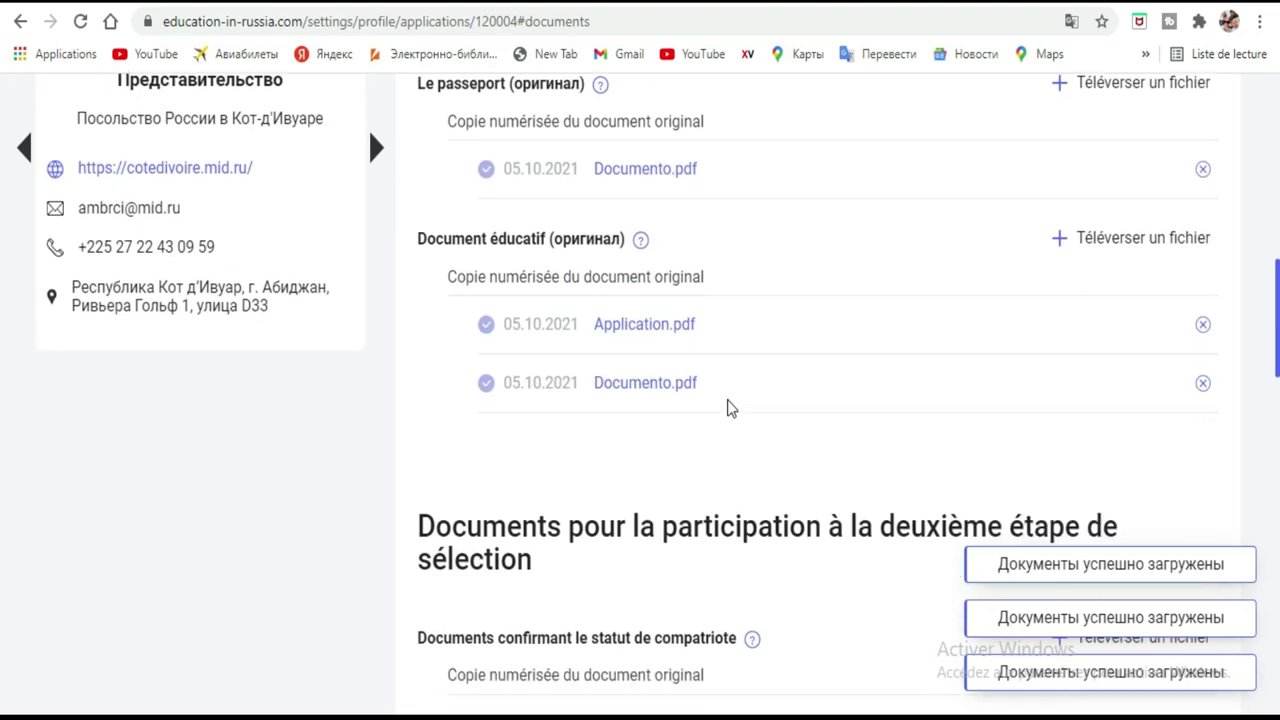
{"action": "scroll", "coordinate": [764, 406], "scroll_direction": "down", "scroll_amount": 5}
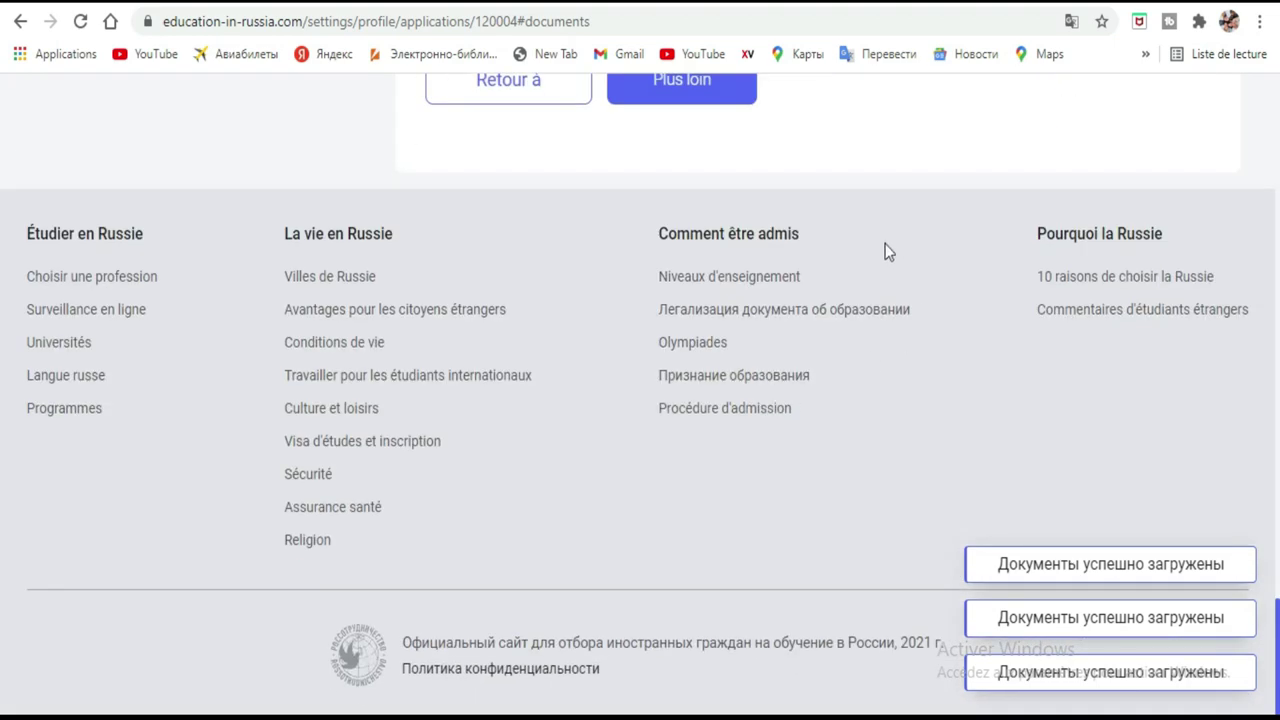
Step: Continue from the documents section to the application's verification request stage and show its notices
{"action": "scroll", "coordinate": [886, 251], "scroll_direction": "up", "scroll_amount": 2}
{"action": "left_click", "coordinate": [700, 288]}
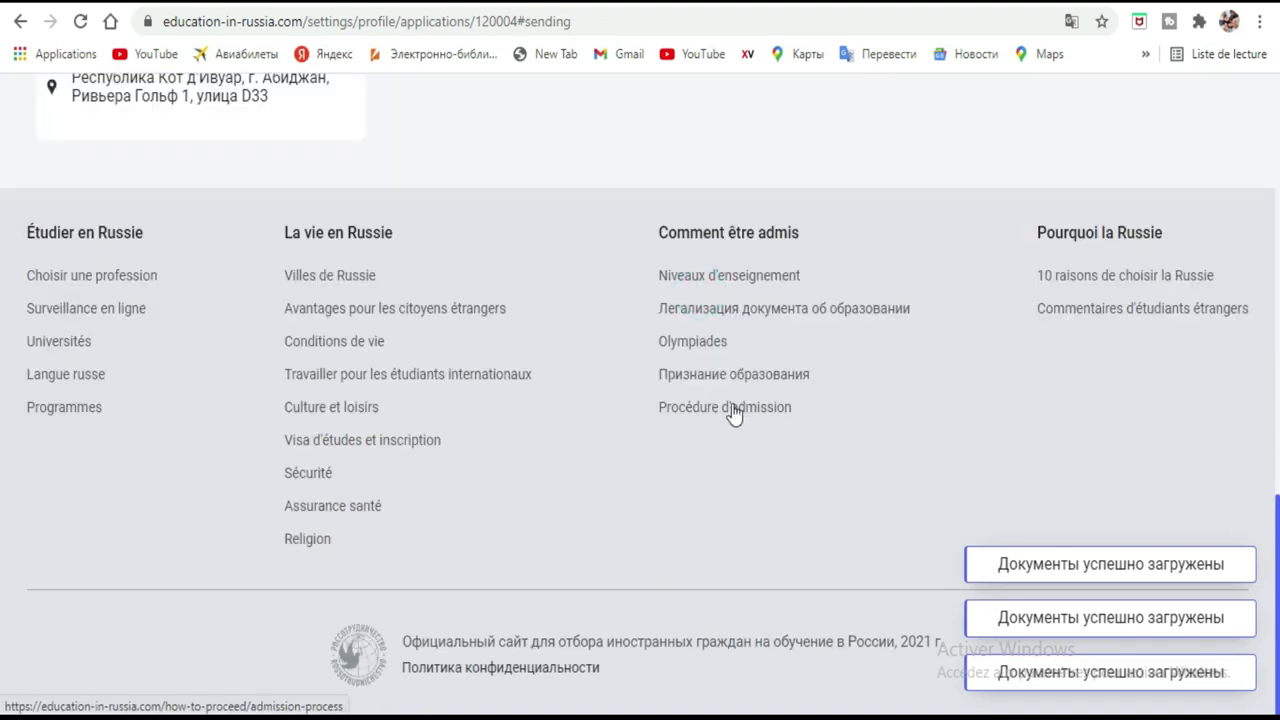
{"action": "scroll", "coordinate": [930, 485], "scroll_direction": "up", "scroll_amount": 6}
{"action": "scroll", "coordinate": [986, 462], "scroll_direction": "up", "scroll_amount": 4}
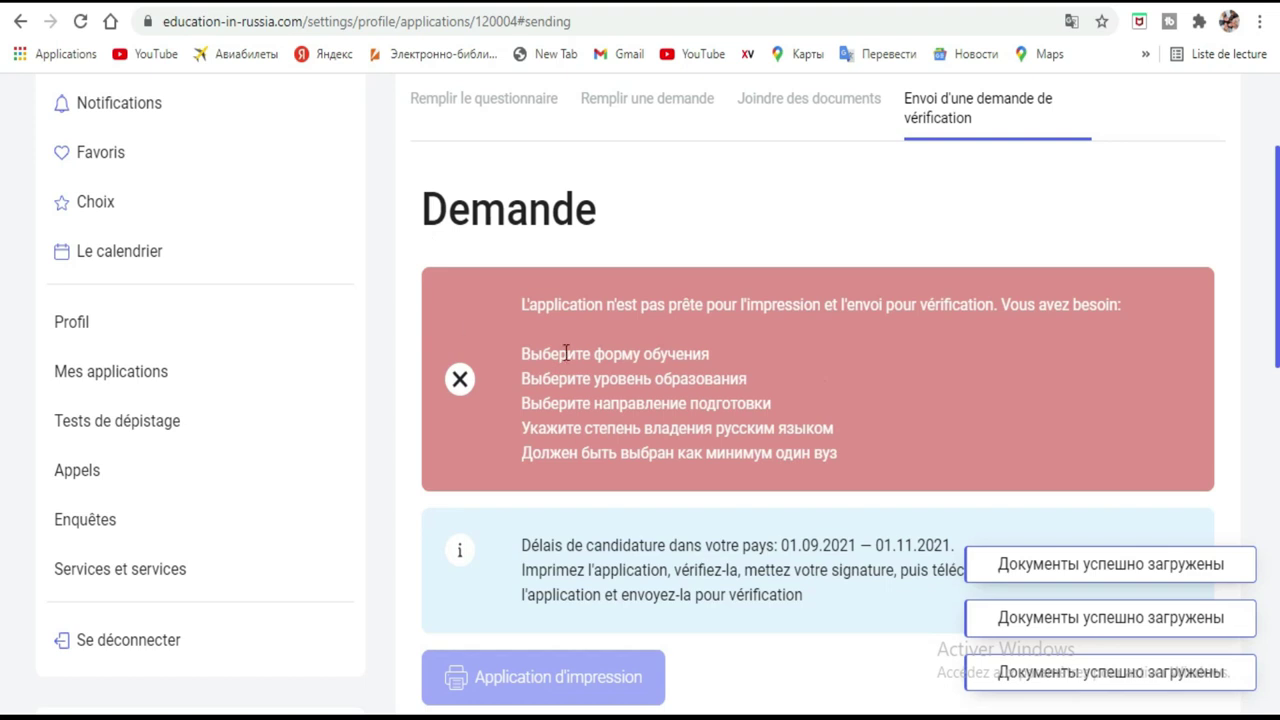
Step: Examine the list of missing application requirements and translate the page into French
{"action": "left_click_drag", "start_coordinate": [510, 309], "coordinate": [816, 472]}
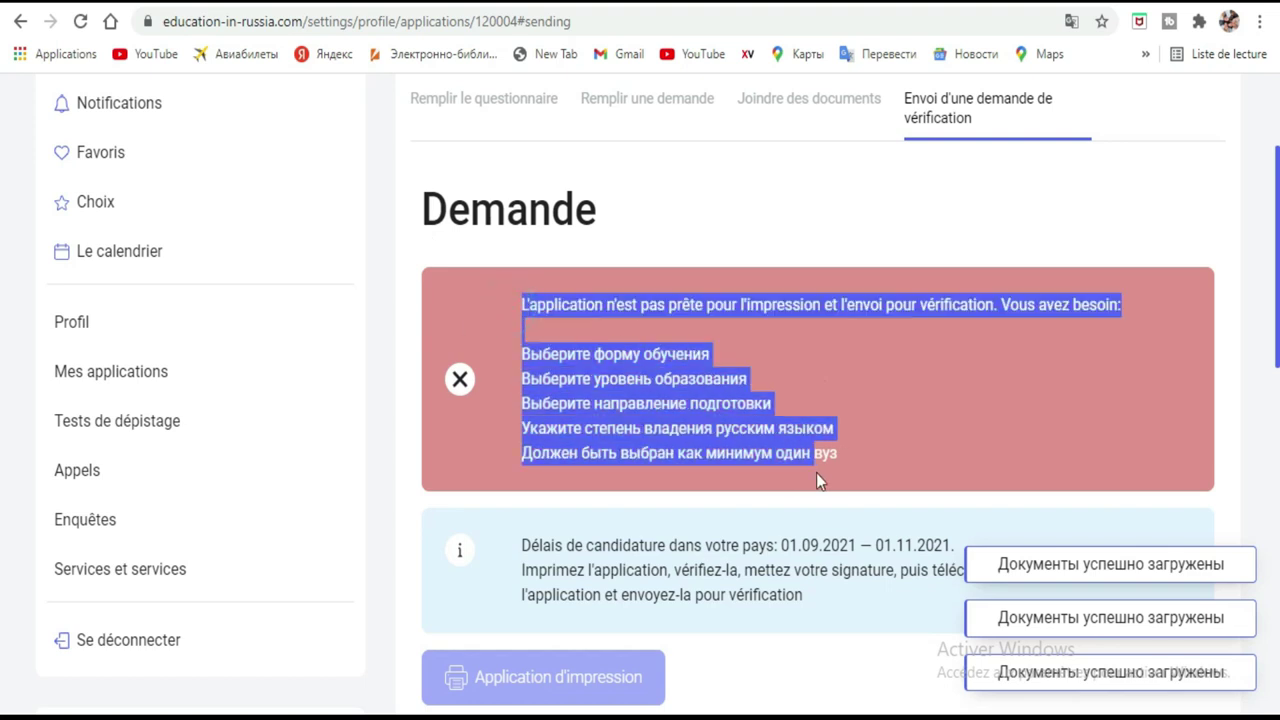
{"action": "left_click", "coordinate": [944, 408]}
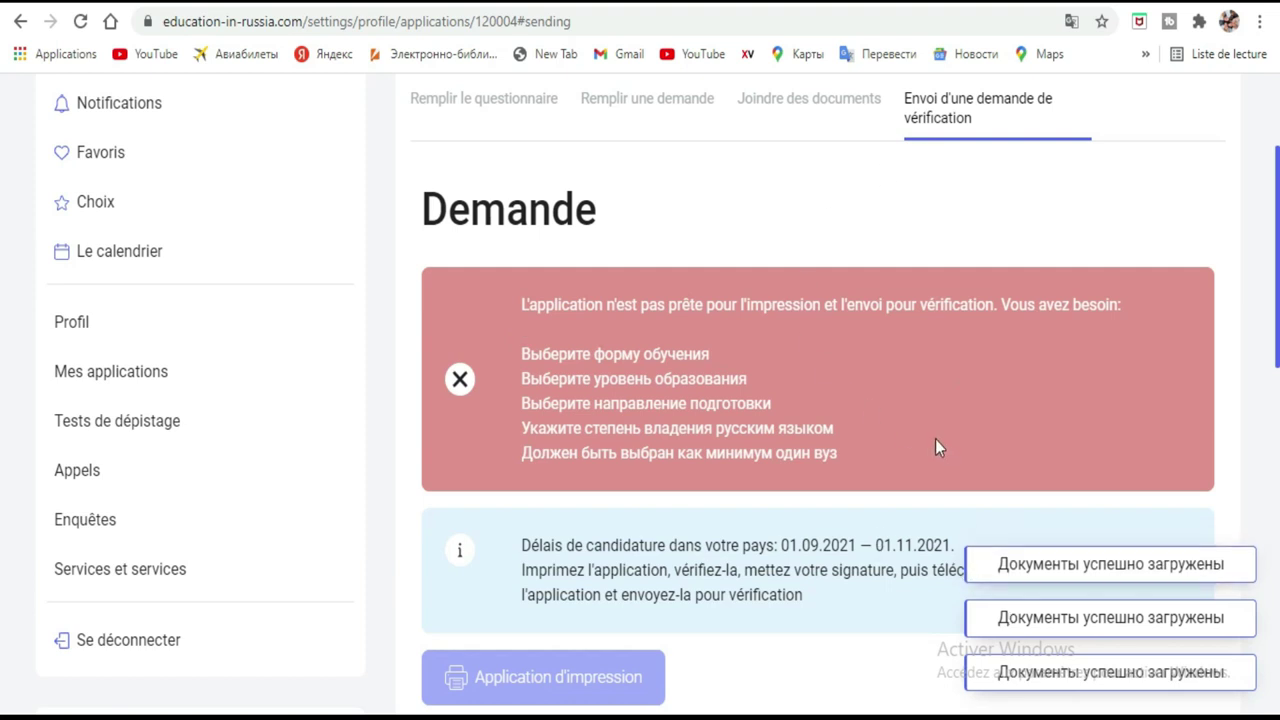
{"action": "left_click_drag", "start_coordinate": [847, 450], "coordinate": [518, 296]}
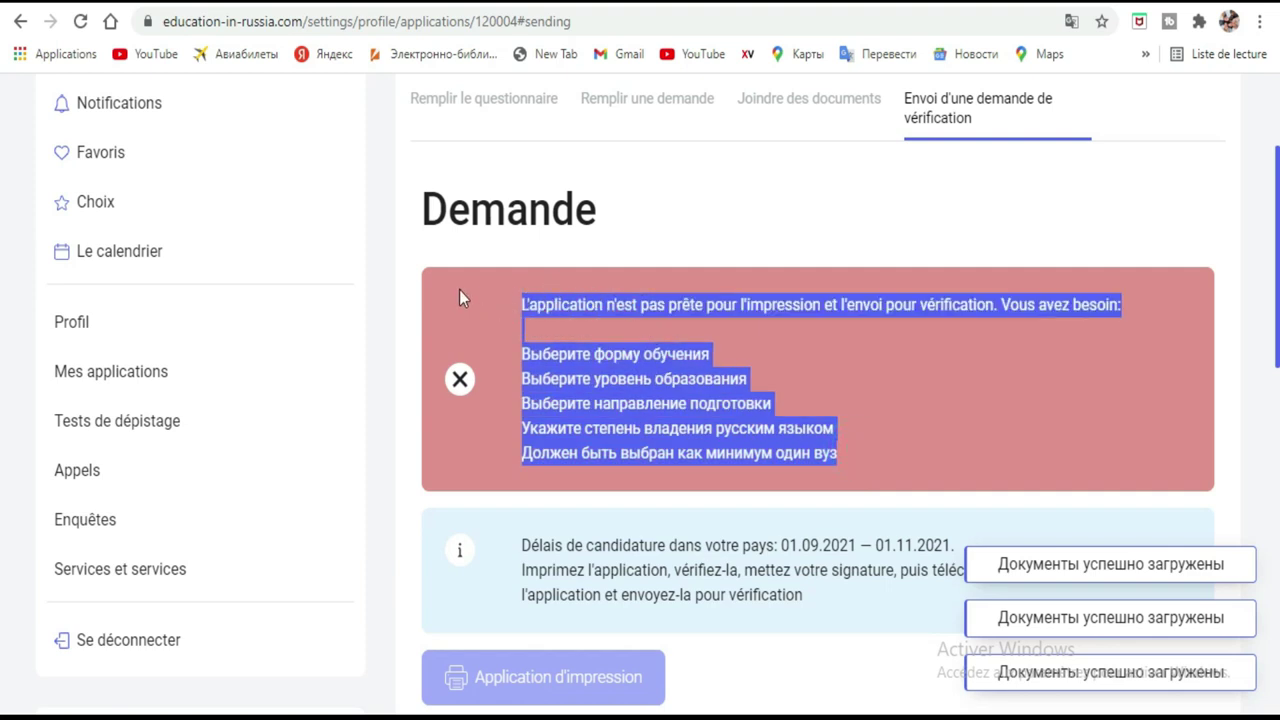
{"action": "left_click", "coordinate": [811, 197]}
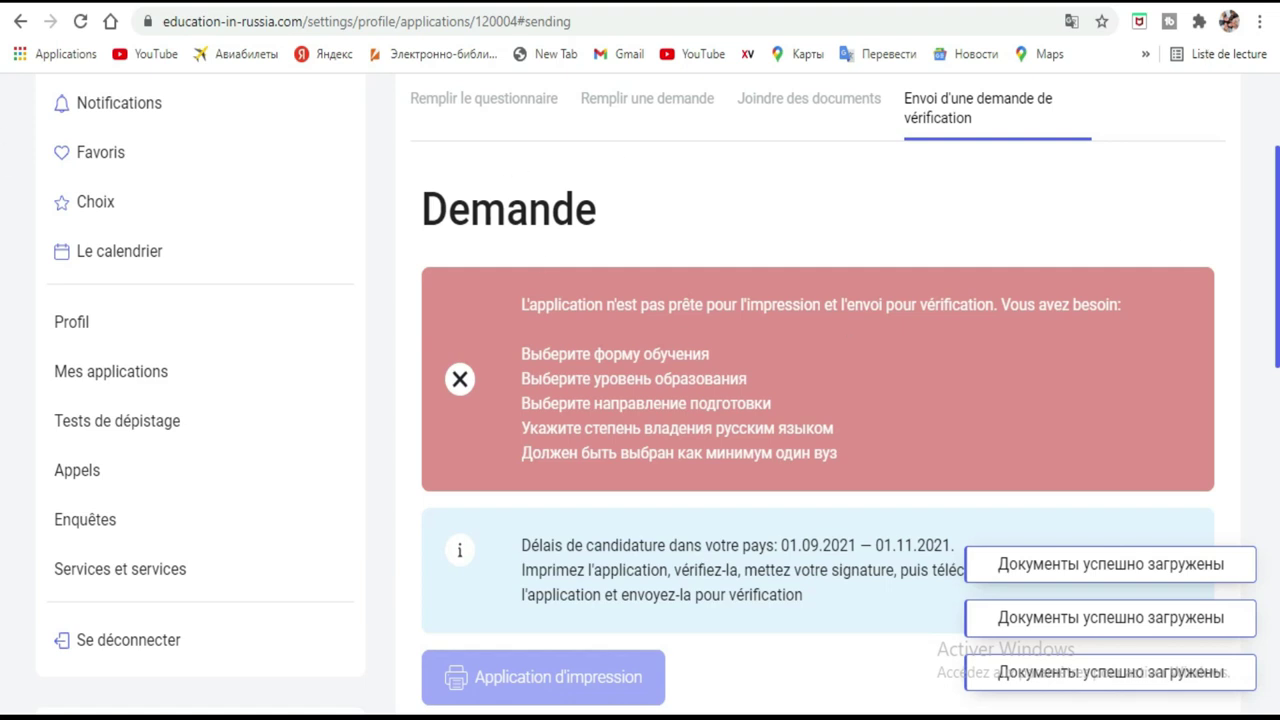
{"action": "left_click", "coordinate": [1071, 21]}
{"action": "left_click", "coordinate": [968, 62]}
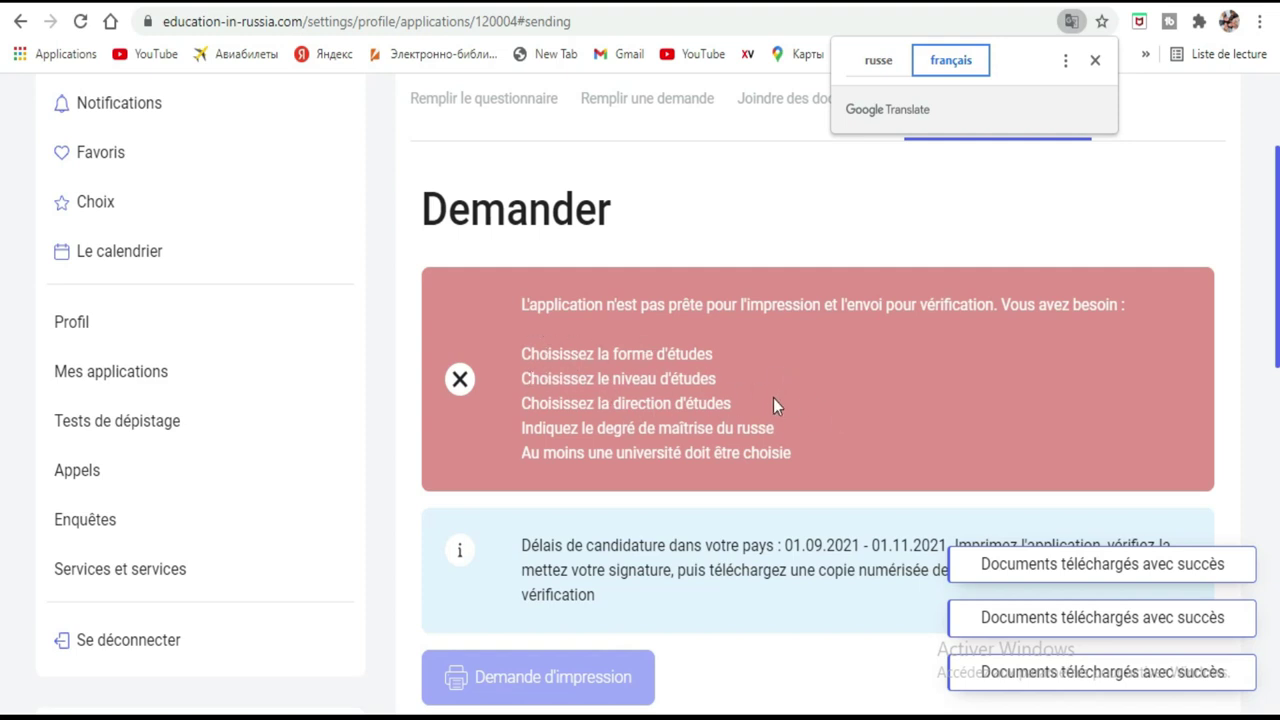
Step: Return to the application's declaration section and open it for editing
{"action": "scroll", "coordinate": [773, 398], "scroll_direction": "up", "scroll_amount": 2}
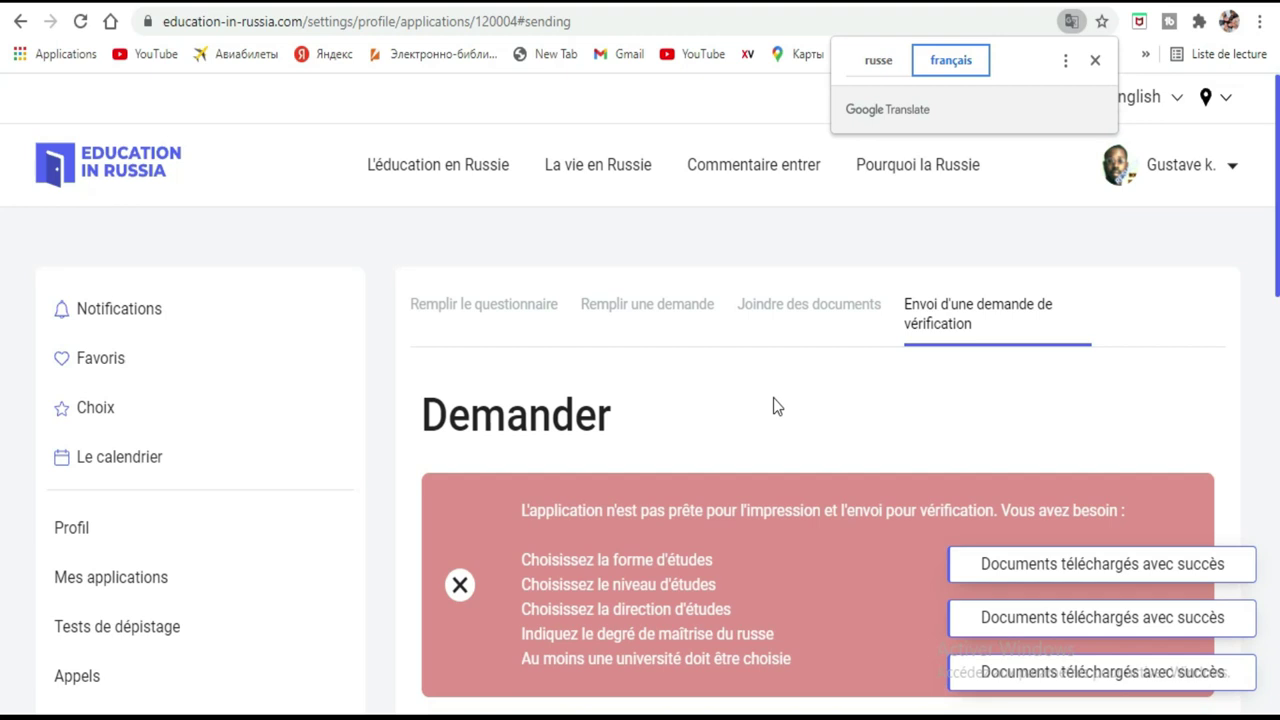
{"action": "left_click", "coordinate": [660, 305]}
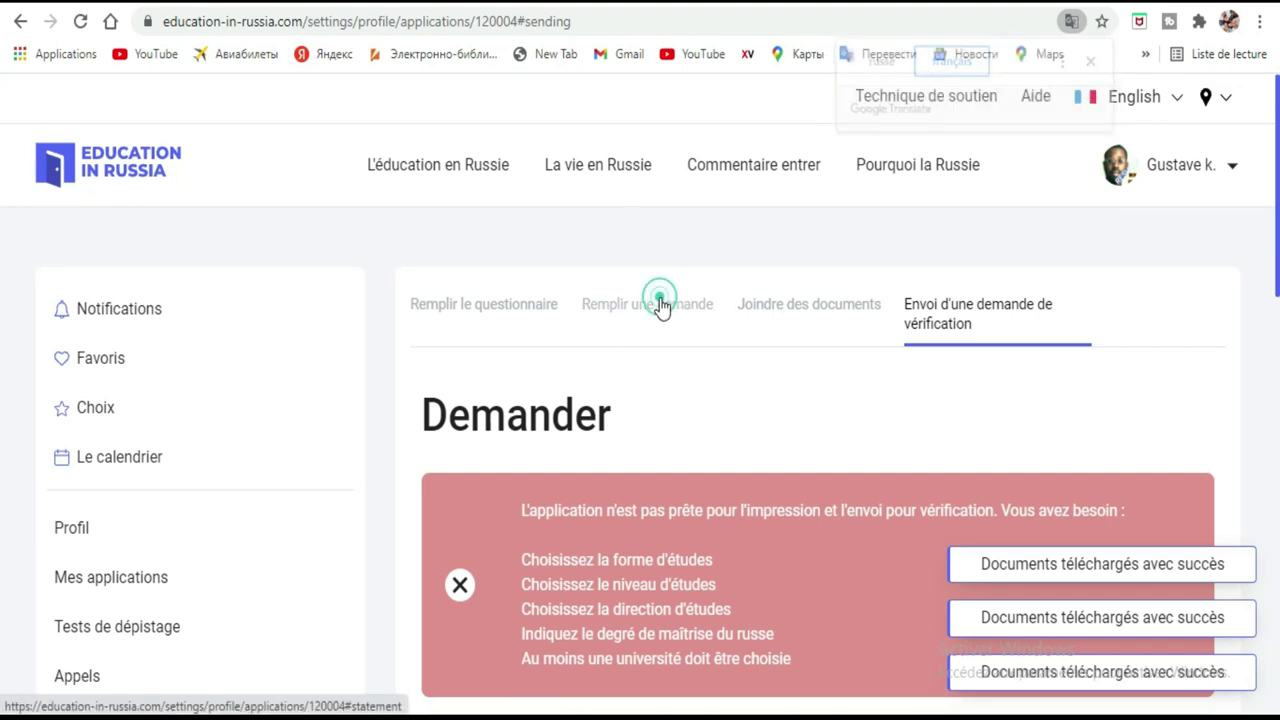
{"action": "scroll", "coordinate": [791, 306], "scroll_direction": "down", "scroll_amount": 3}
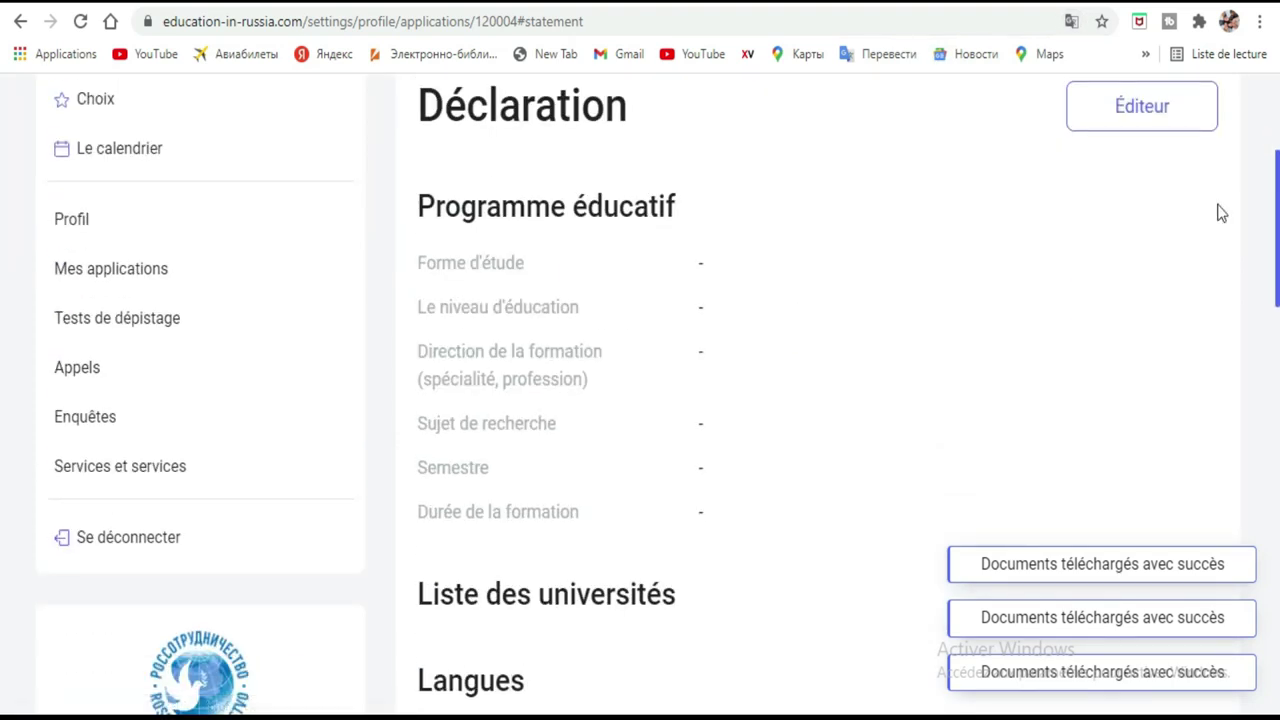
{"action": "left_click", "coordinate": [1190, 106]}
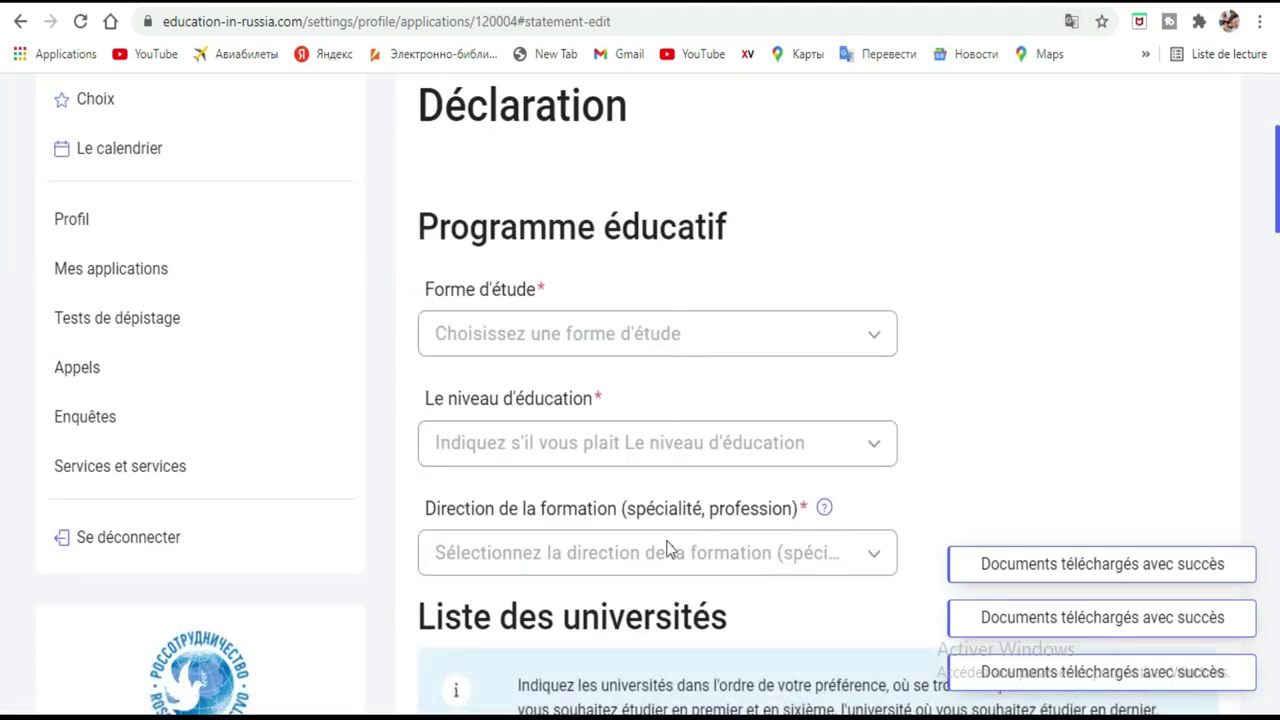
Step: Set the form of study in the educational programme to En présentiel
{"action": "scroll", "coordinate": [1100, 300], "scroll_direction": "down", "scroll_amount": 2}
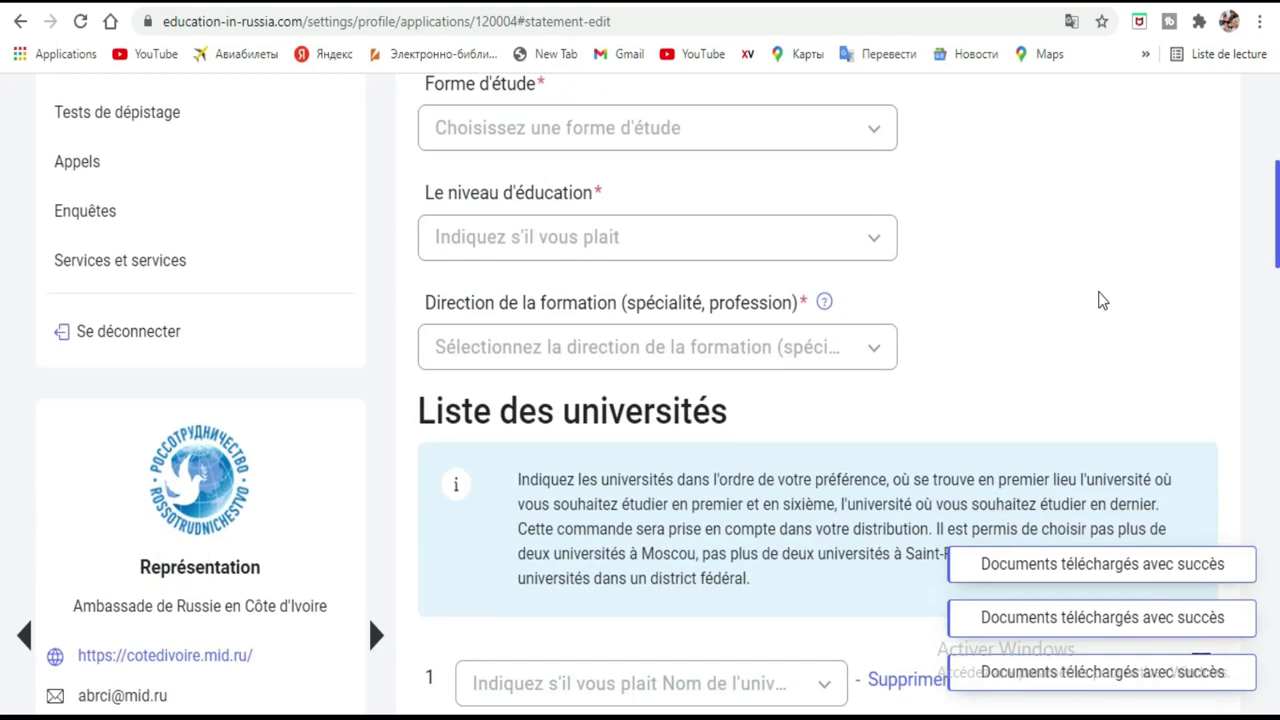
{"action": "scroll", "coordinate": [1100, 300], "scroll_direction": "up", "scroll_amount": 1}
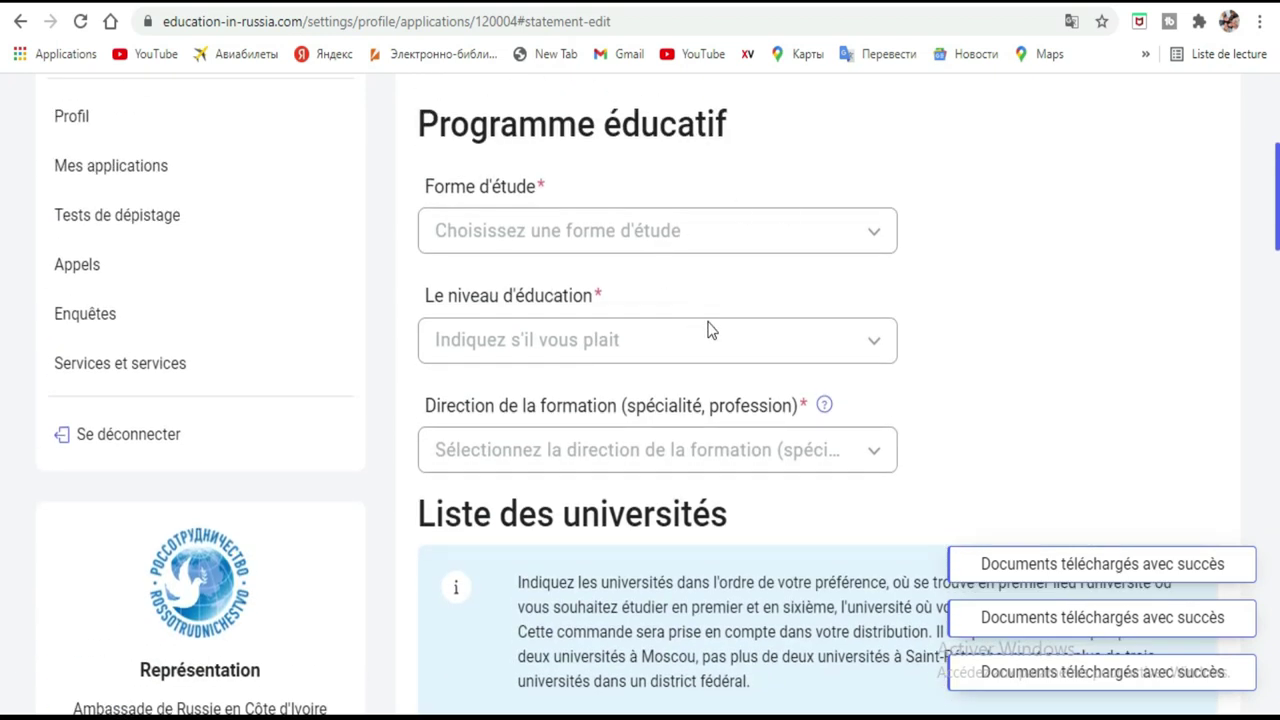
{"action": "left_click", "coordinate": [868, 236]}
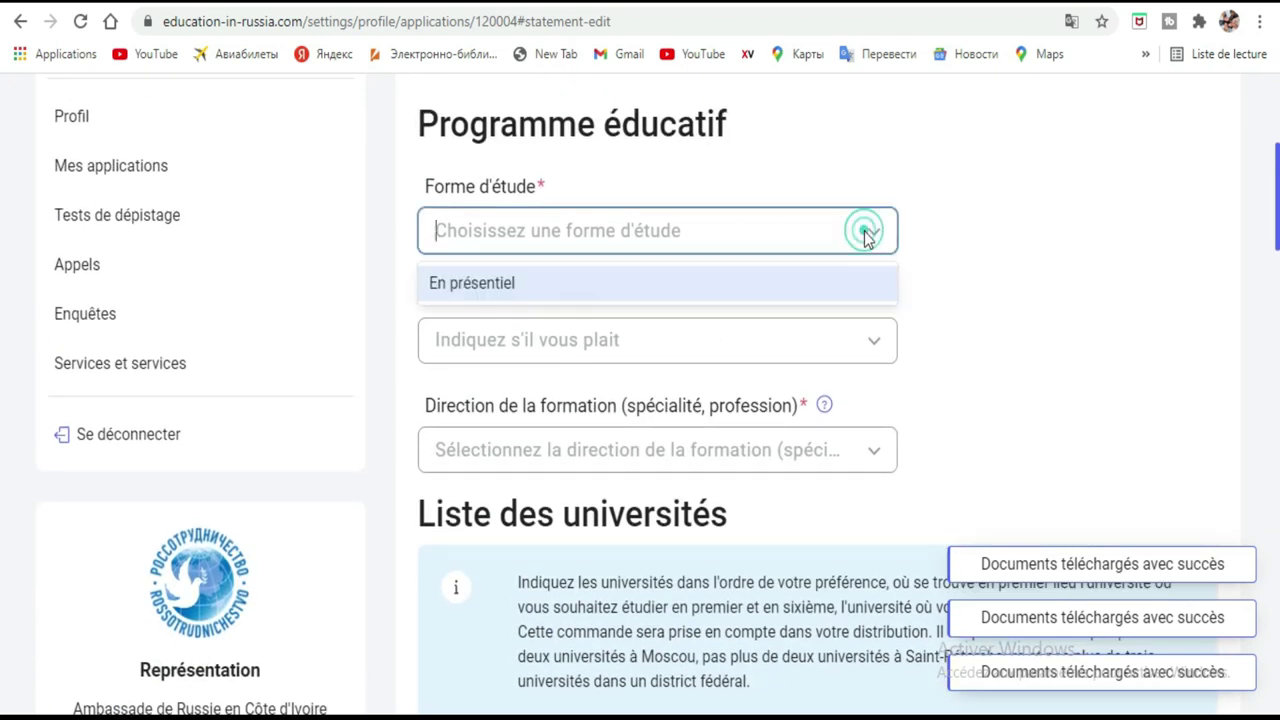
{"action": "left_click", "coordinate": [742, 285]}
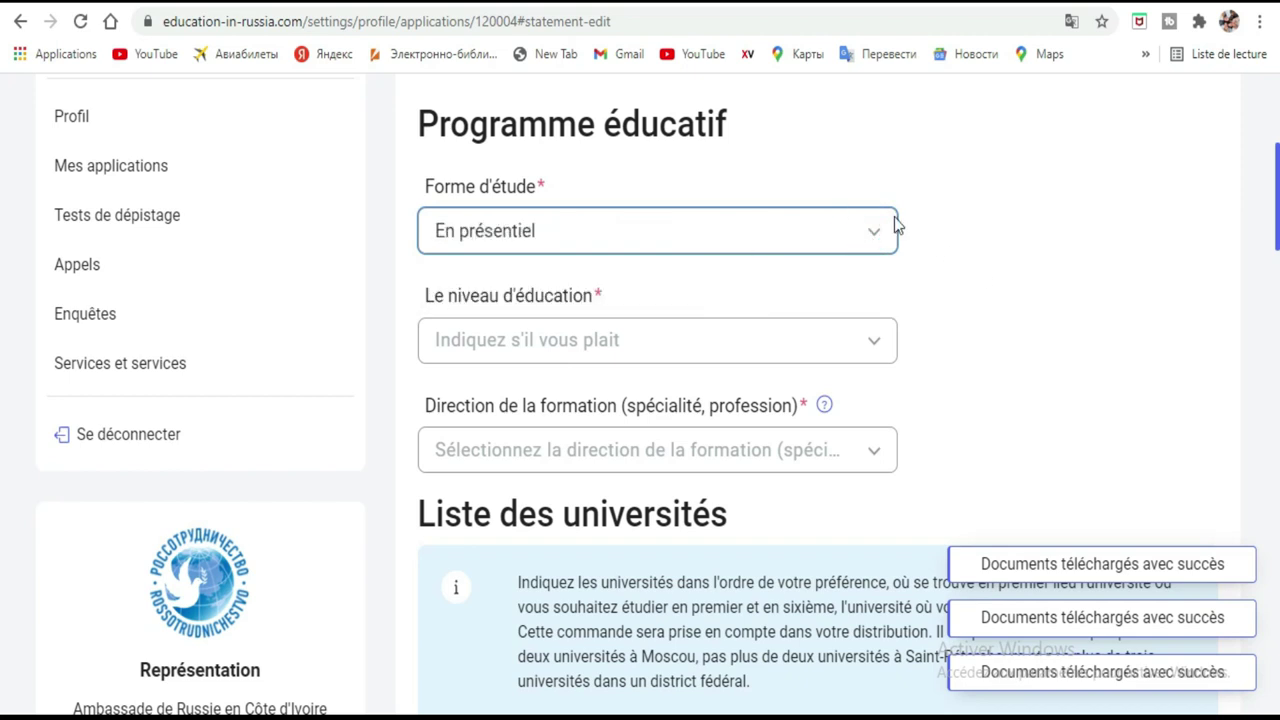
Step: Set the education level to Premier cycle and the field of training to 01.03.04 Mathématiques appliquées
{"action": "left_click", "coordinate": [821, 338]}
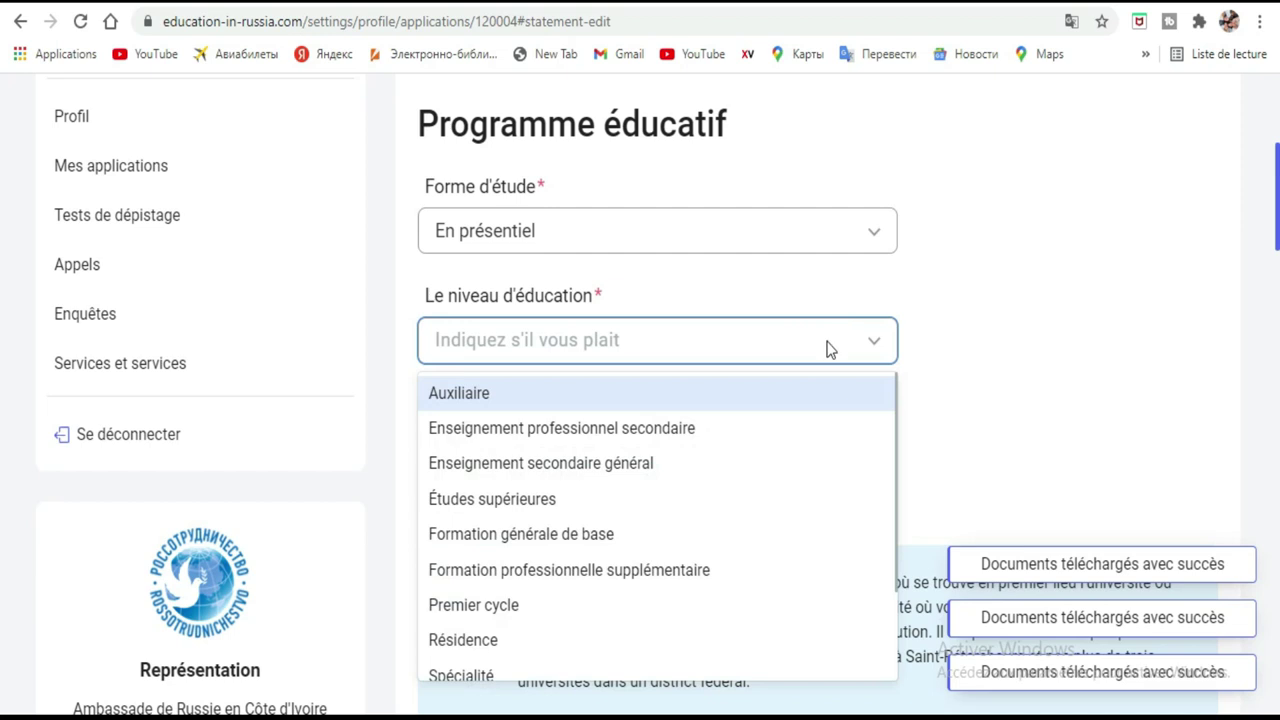
{"action": "scroll", "coordinate": [815, 360], "scroll_direction": "down", "scroll_amount": 3}
{"action": "left_click", "coordinate": [721, 400]}
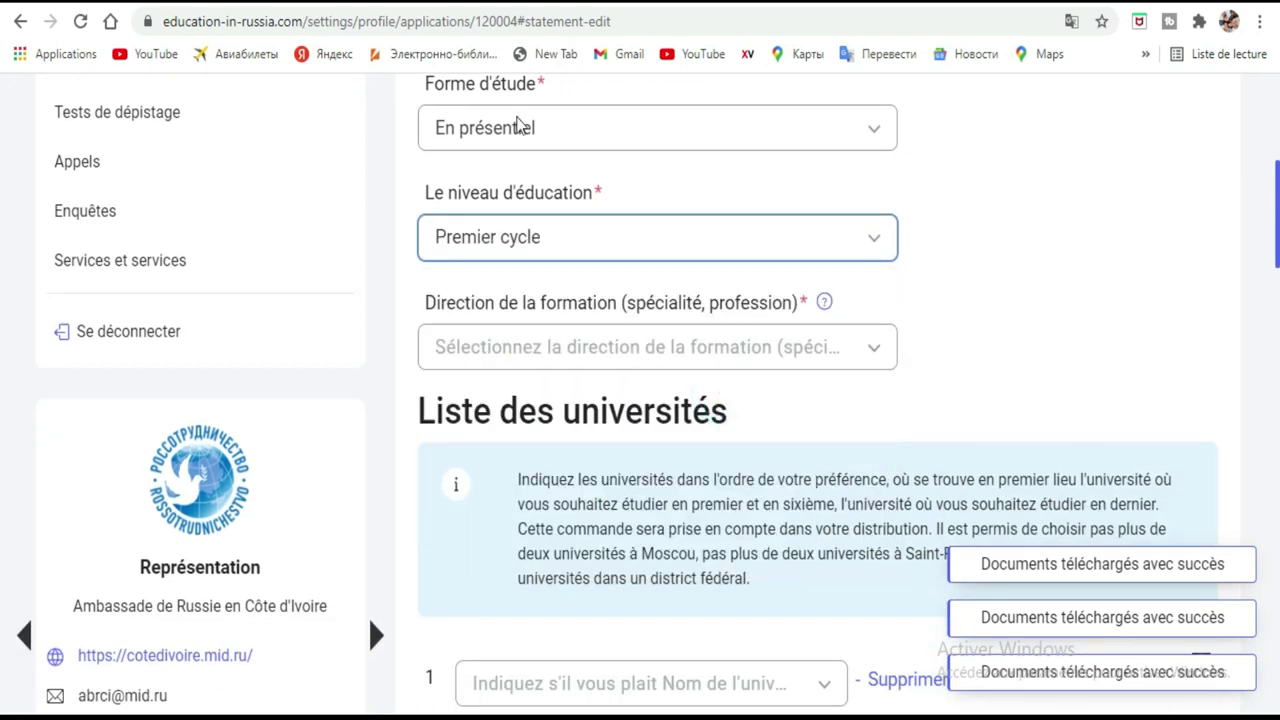
{"action": "left_click", "coordinate": [870, 350]}
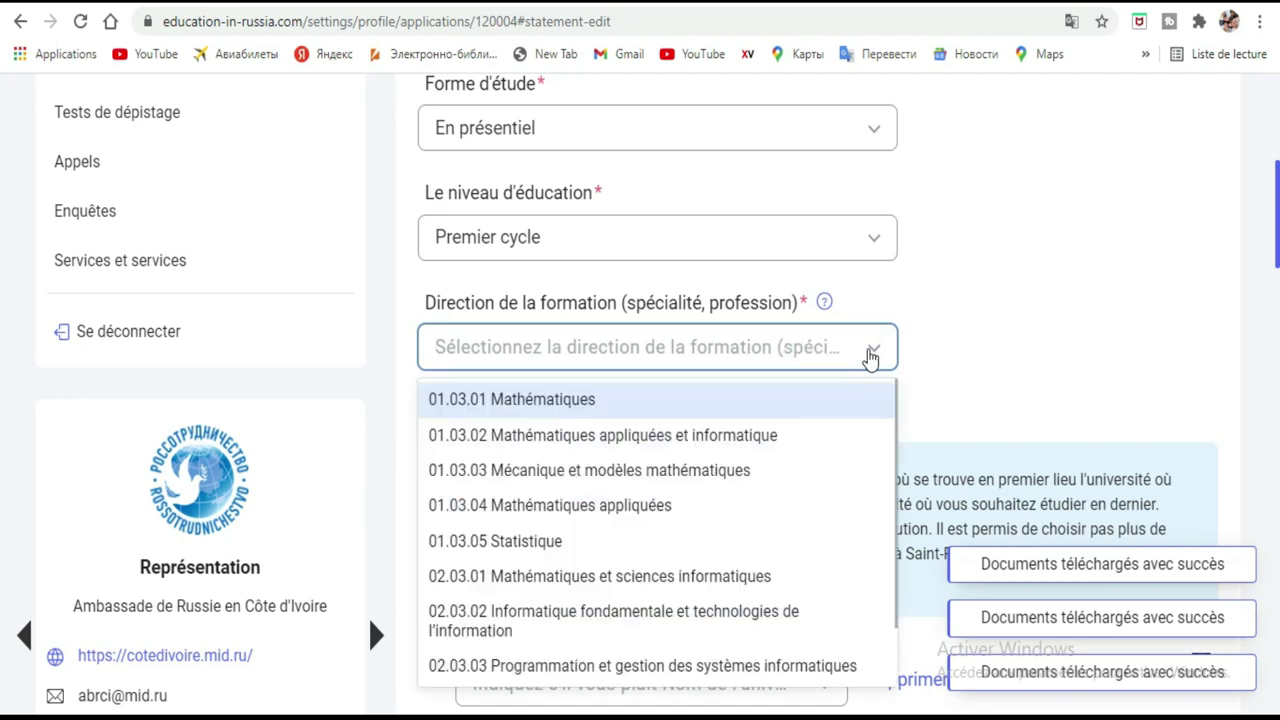
{"action": "left_click", "coordinate": [704, 505]}
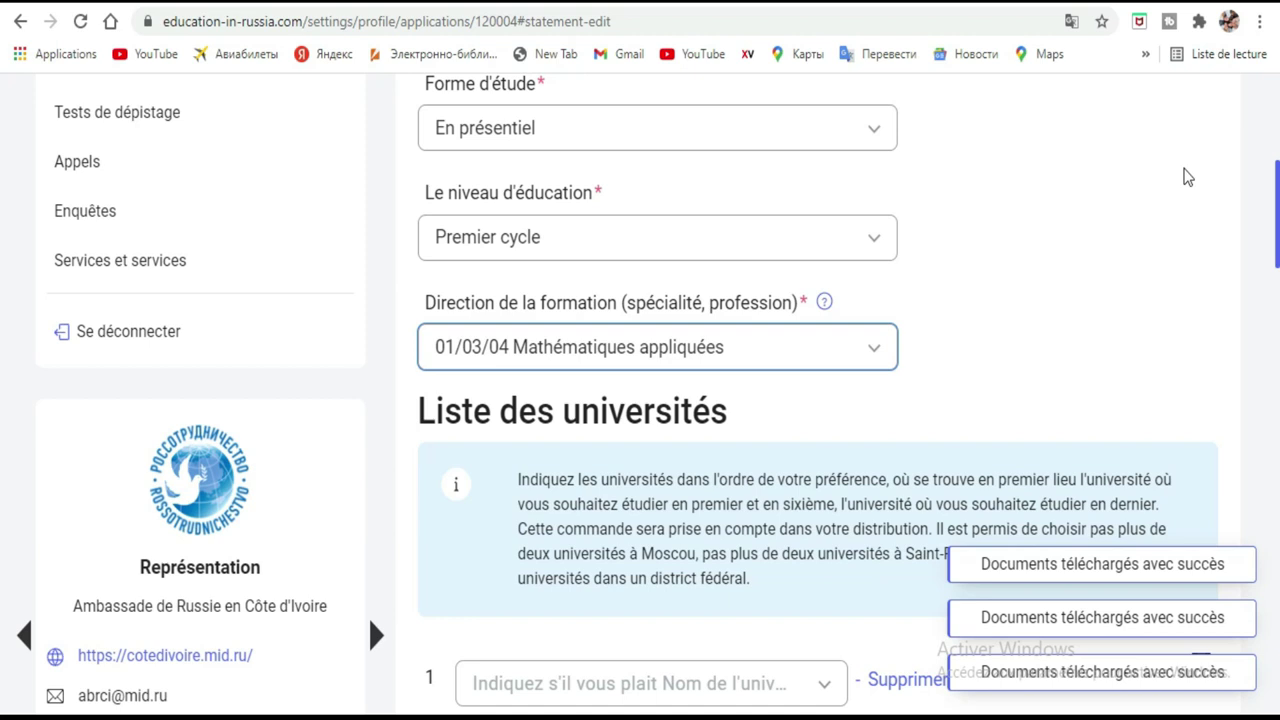
Step: Read the rules for ranking universities and look over the six university choices and the programme selections
{"action": "scroll", "coordinate": [1056, 170], "scroll_direction": "down", "scroll_amount": 3}
{"action": "scroll", "coordinate": [1060, 166], "scroll_direction": "down", "scroll_amount": 2}
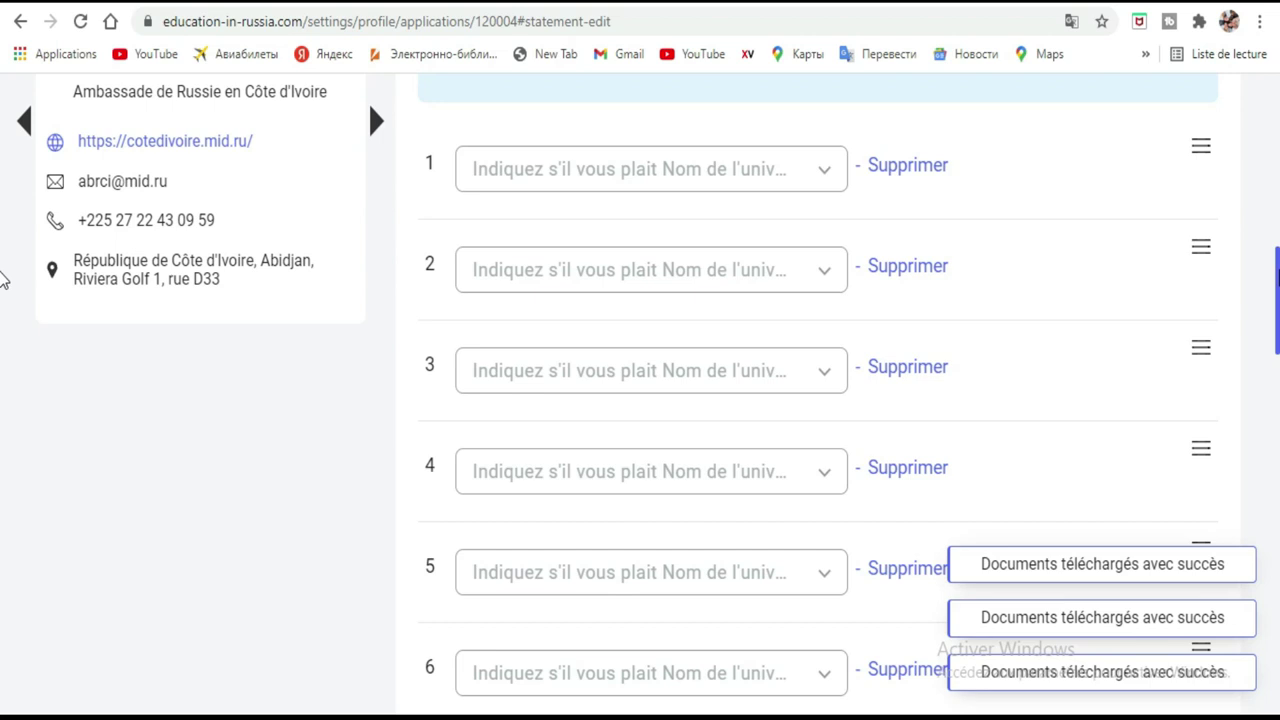
{"action": "scroll", "coordinate": [3, 270], "scroll_direction": "up", "scroll_amount": 2}
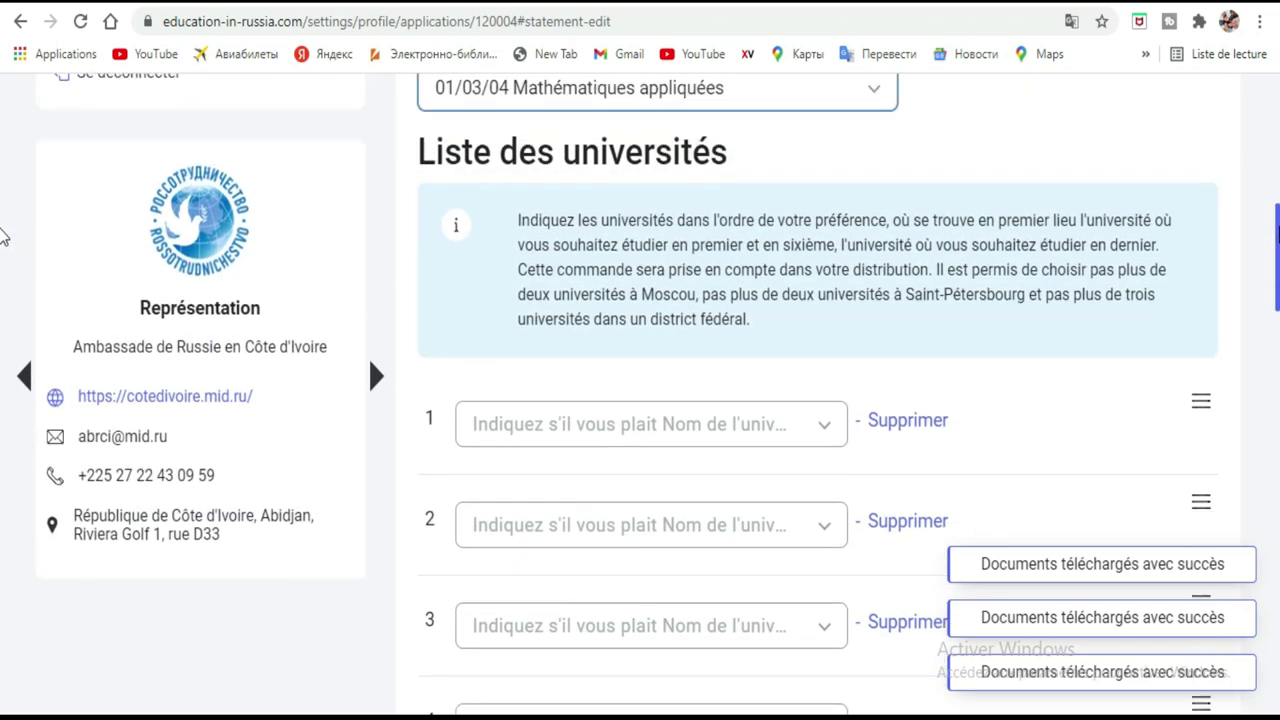
{"action": "scroll", "coordinate": [3, 247], "scroll_direction": "down", "scroll_amount": 2}
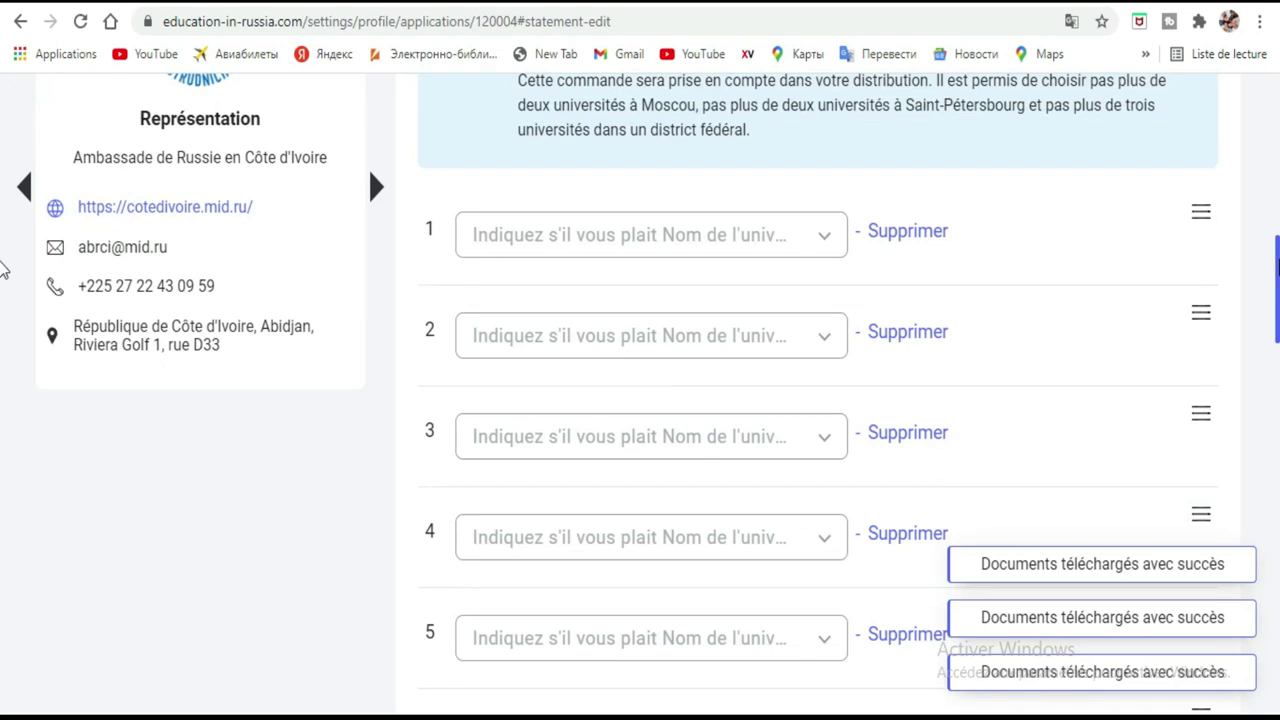
{"action": "scroll", "coordinate": [3, 272], "scroll_direction": "down", "scroll_amount": 1}
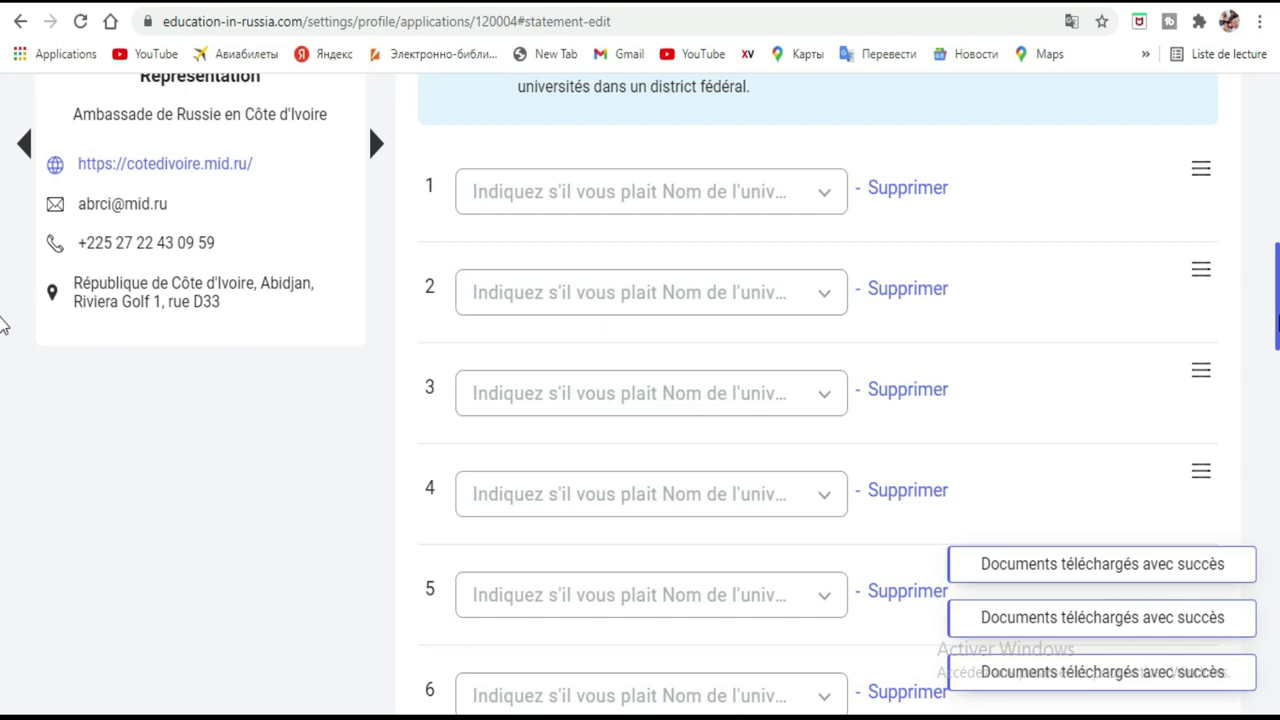
{"action": "scroll", "coordinate": [5, 300], "scroll_direction": "up", "scroll_amount": 6}
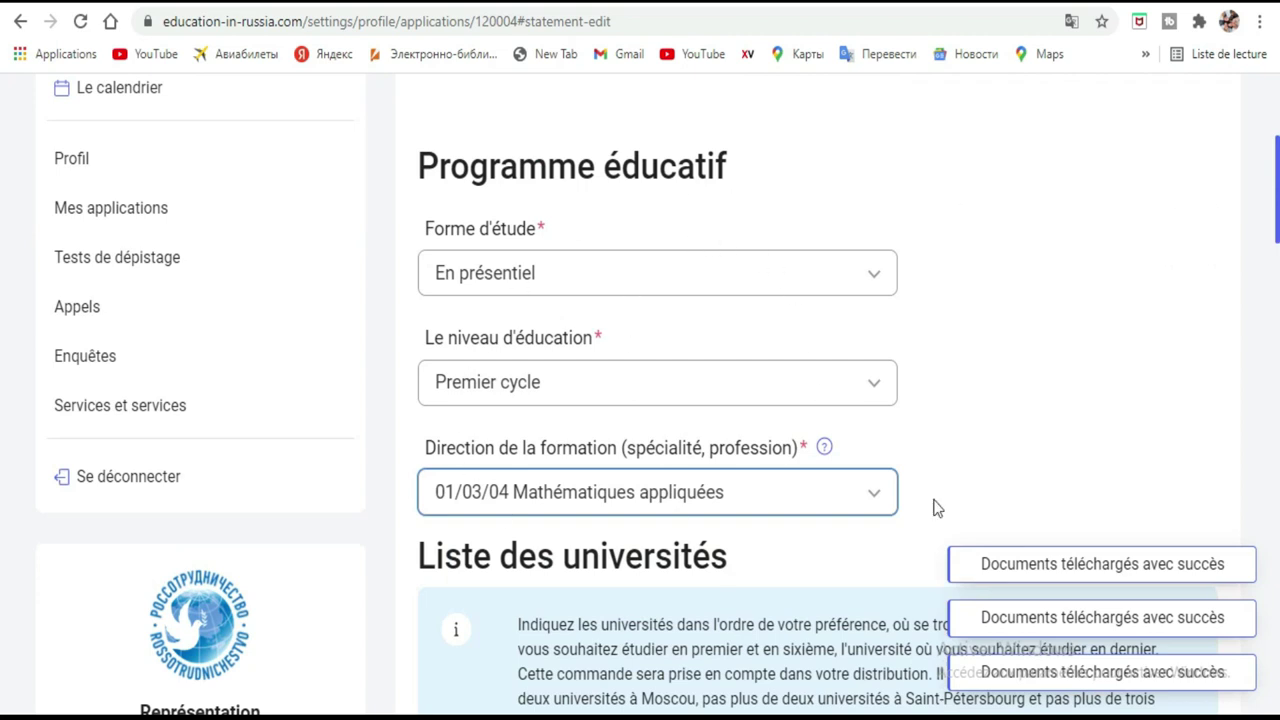
Step: Try to continue to the application's next section and examine which language and university fields are flagged as required
{"action": "left_click_drag", "start_coordinate": [1277, 236], "coordinate": [1251, 646]}
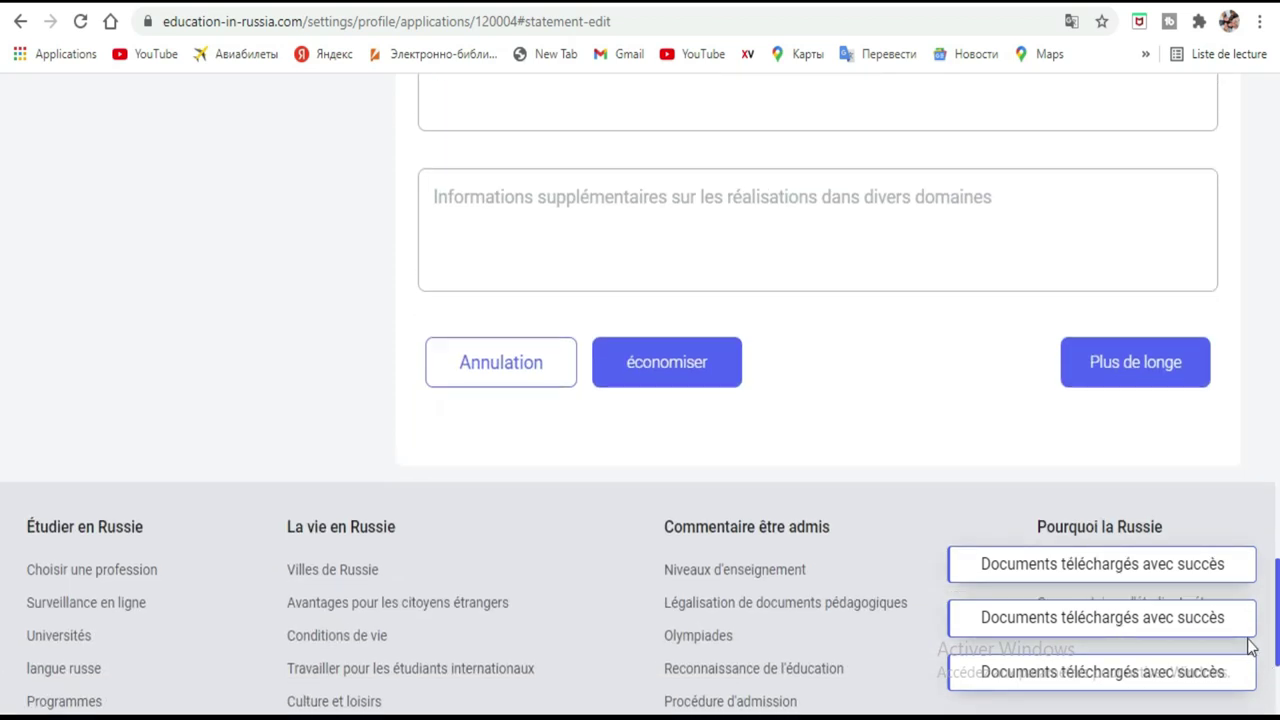
{"action": "left_click", "coordinate": [1168, 366]}
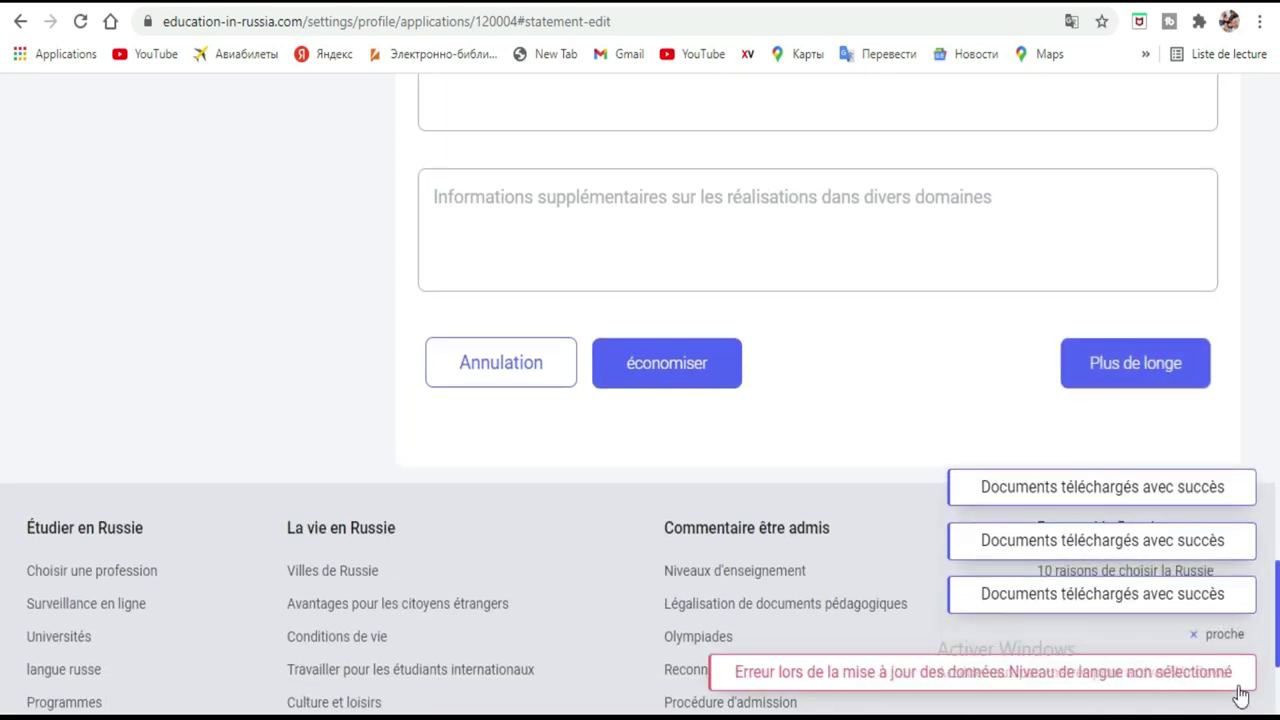
{"action": "left_click_drag", "start_coordinate": [3, 628], "coordinate": [3, 423]}
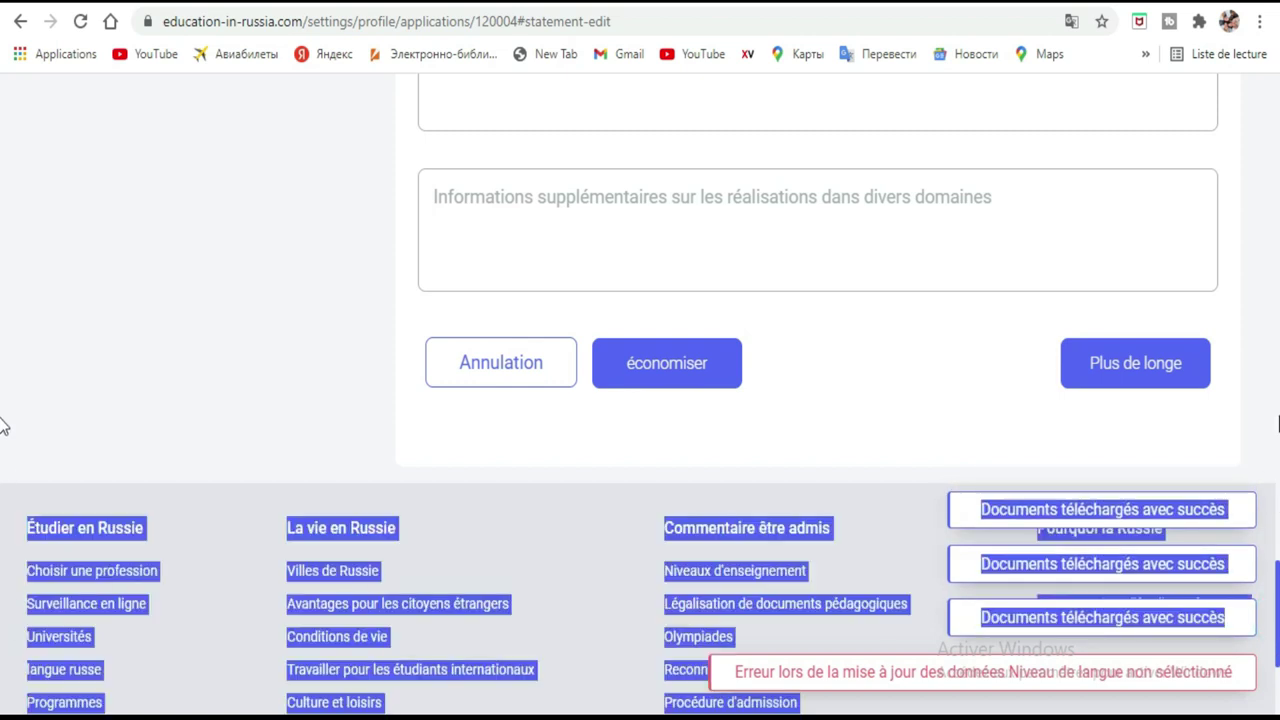
{"action": "scroll", "coordinate": [3, 253], "scroll_direction": "up", "scroll_amount": 5}
{"action": "scroll", "coordinate": [3, 253], "scroll_direction": "up", "scroll_amount": 5}
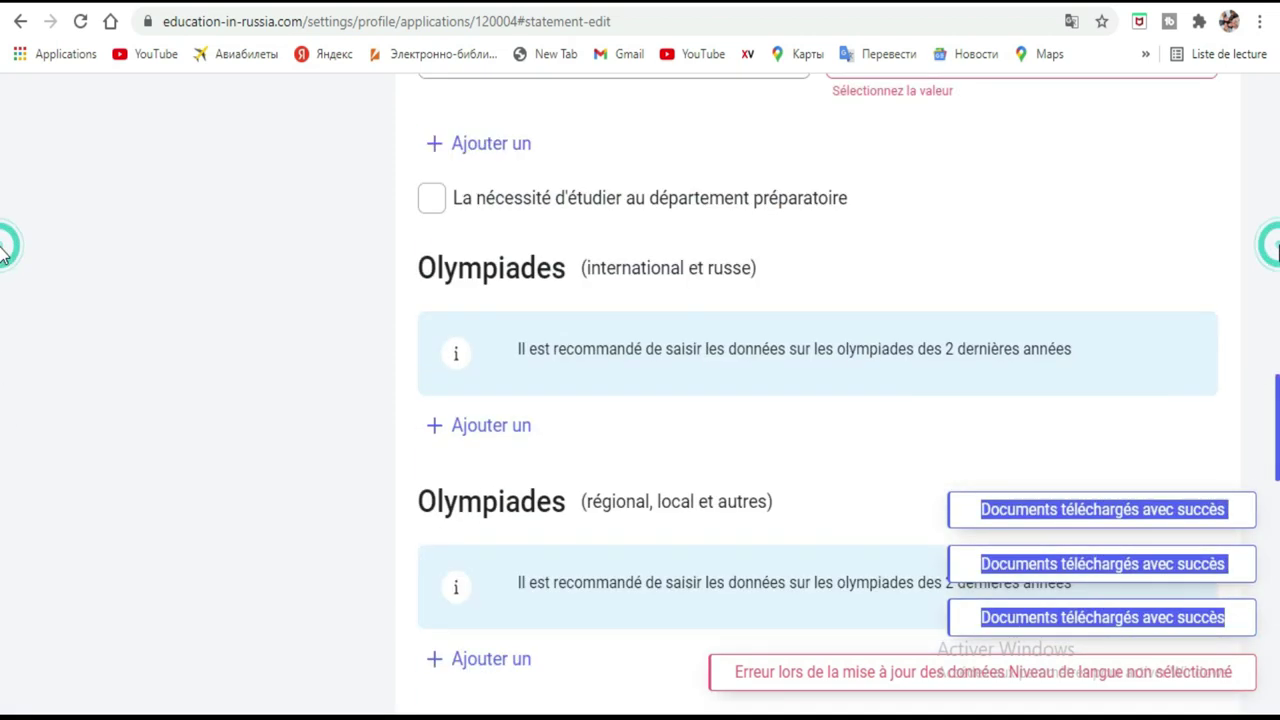
{"action": "scroll", "coordinate": [3, 168], "scroll_direction": "up", "scroll_amount": 5}
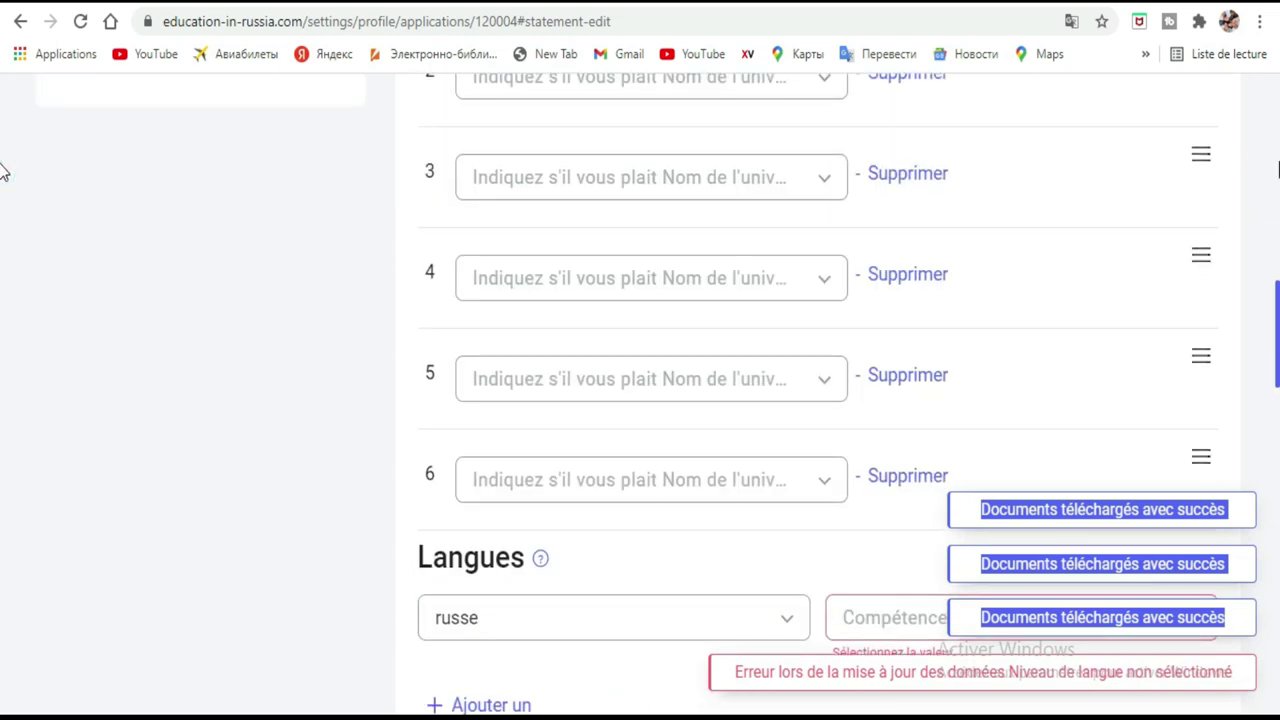
{"action": "scroll", "coordinate": [3, 330], "scroll_direction": "down", "scroll_amount": 4}
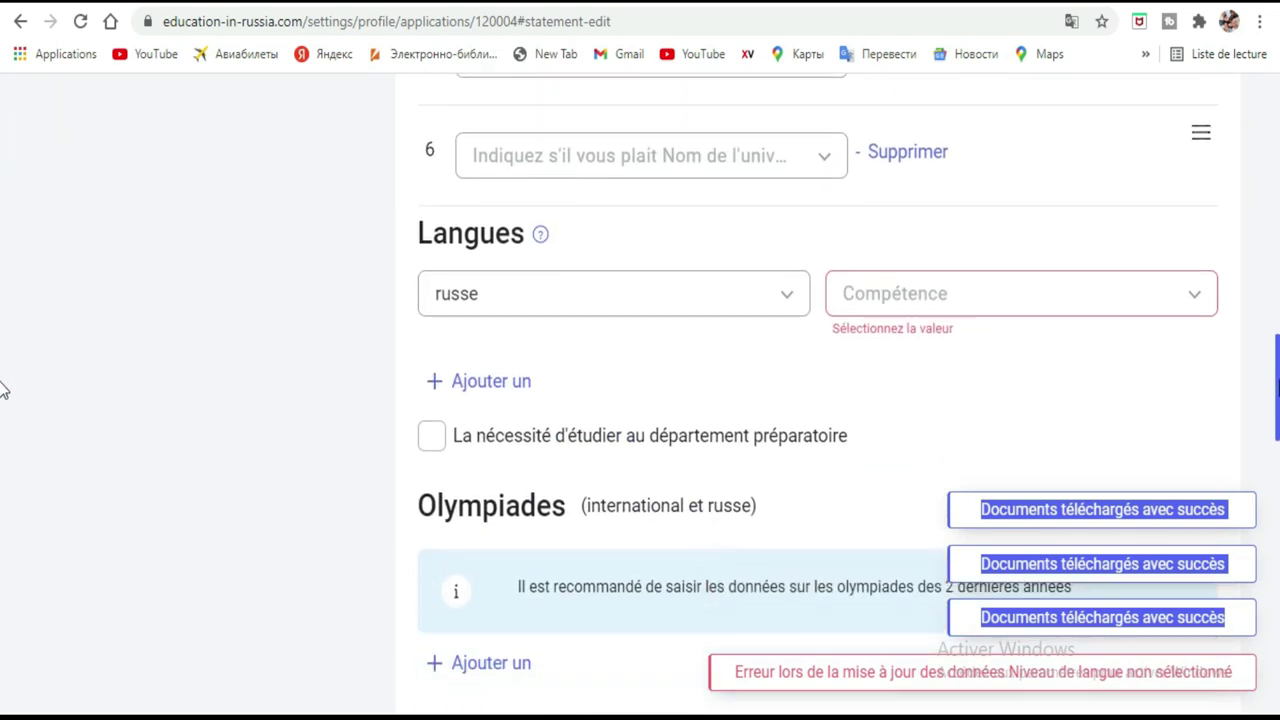
{"action": "scroll", "coordinate": [3, 410], "scroll_direction": "up", "scroll_amount": 6}
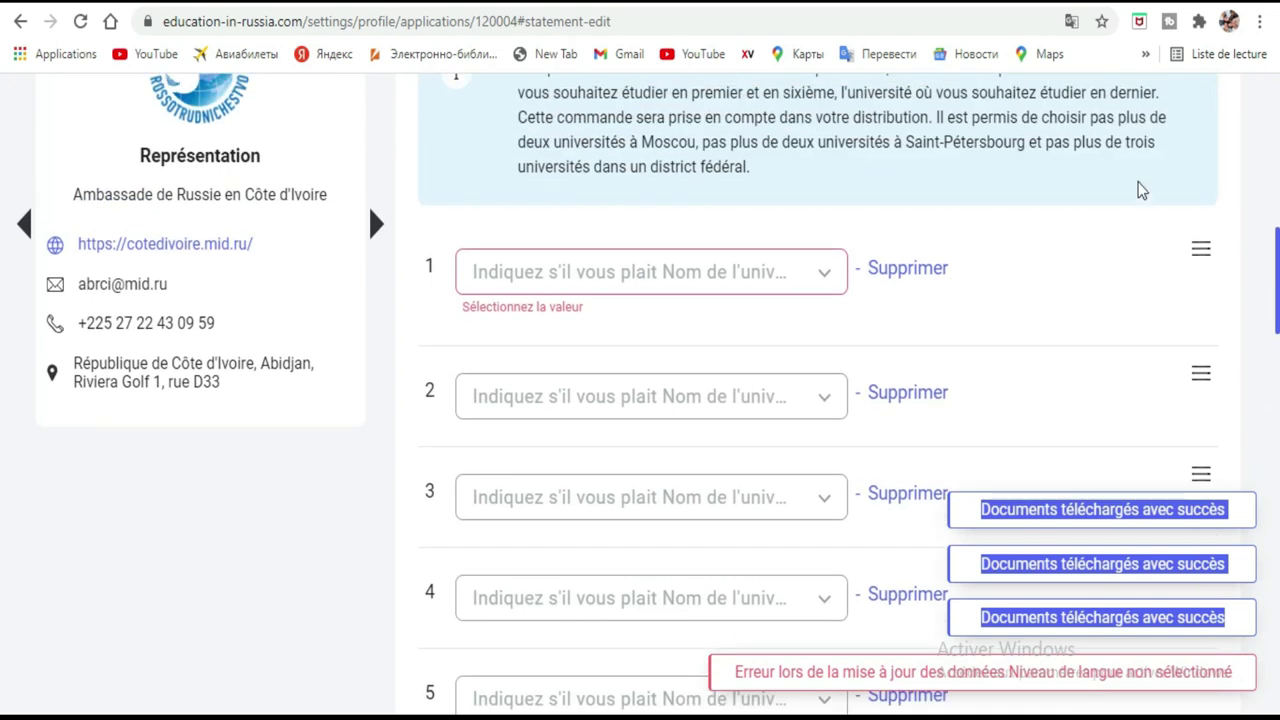
Step: Choose Université fédérale de l'Oural as the first university and Université Nationale de Recherche Technologique "MISiS" as the second
{"action": "left_click", "coordinate": [829, 276]}
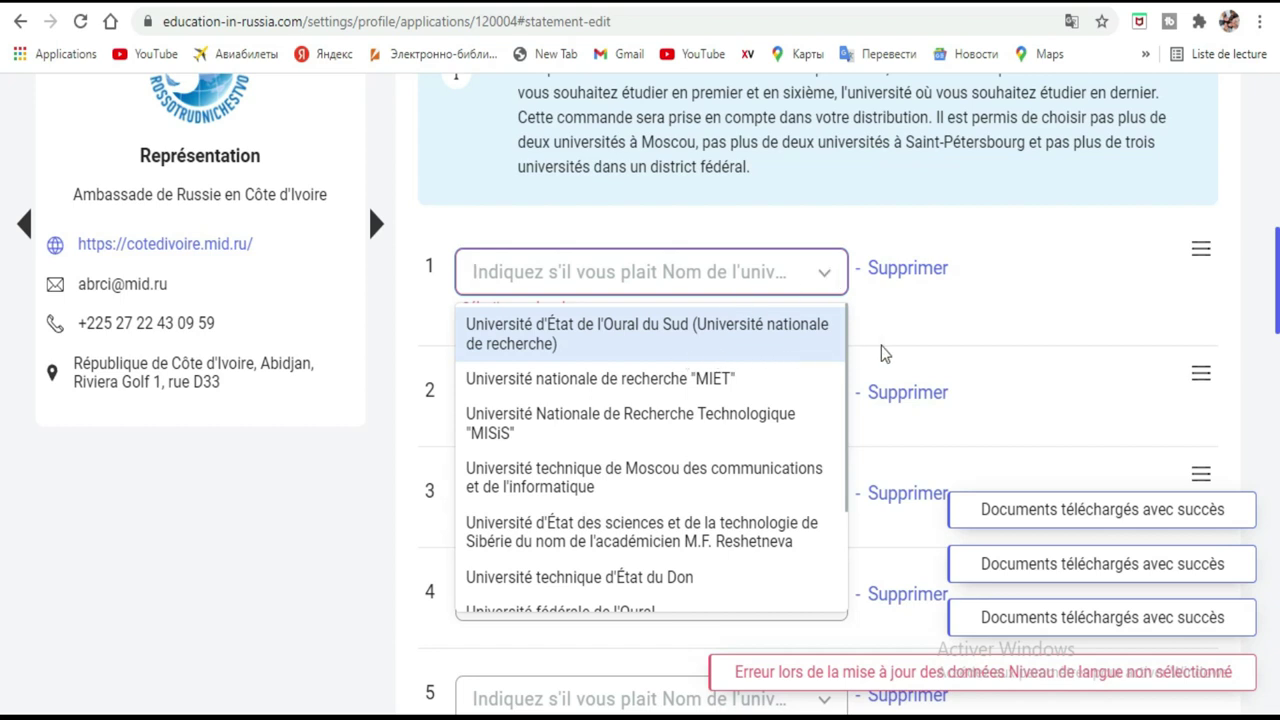
{"action": "scroll", "coordinate": [668, 380], "scroll_direction": "down", "scroll_amount": 2}
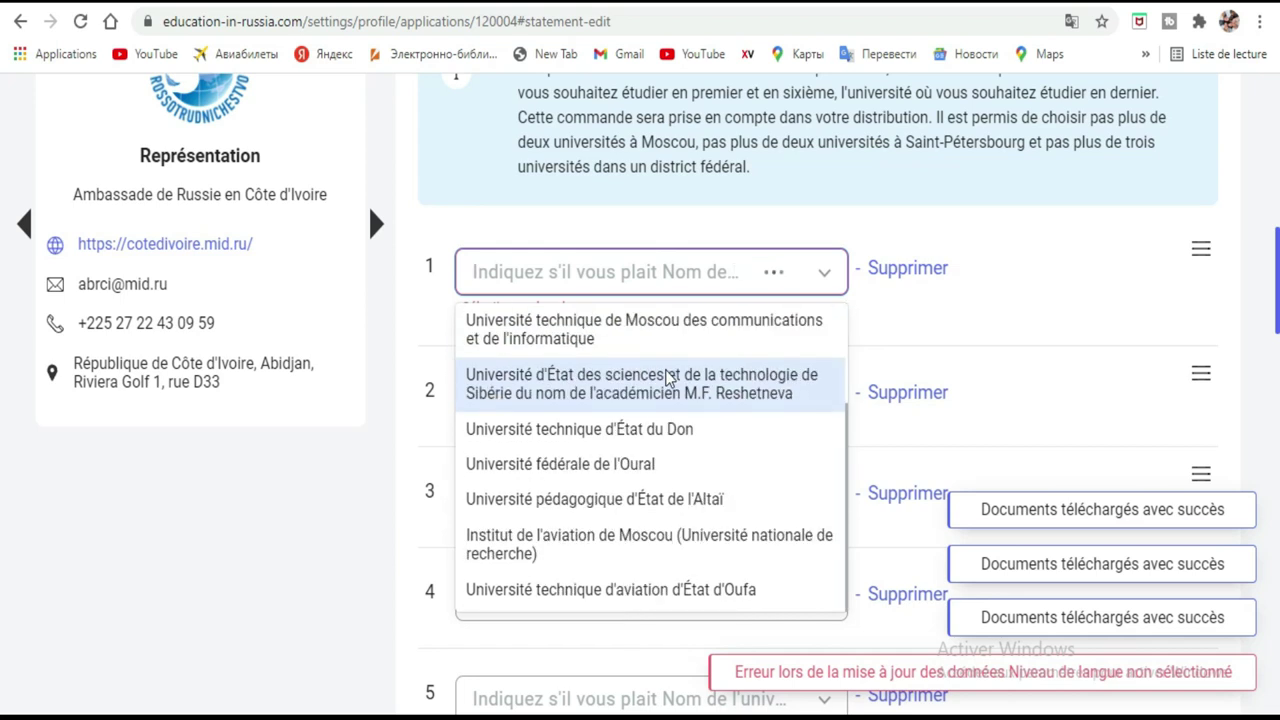
{"action": "left_click", "coordinate": [586, 472]}
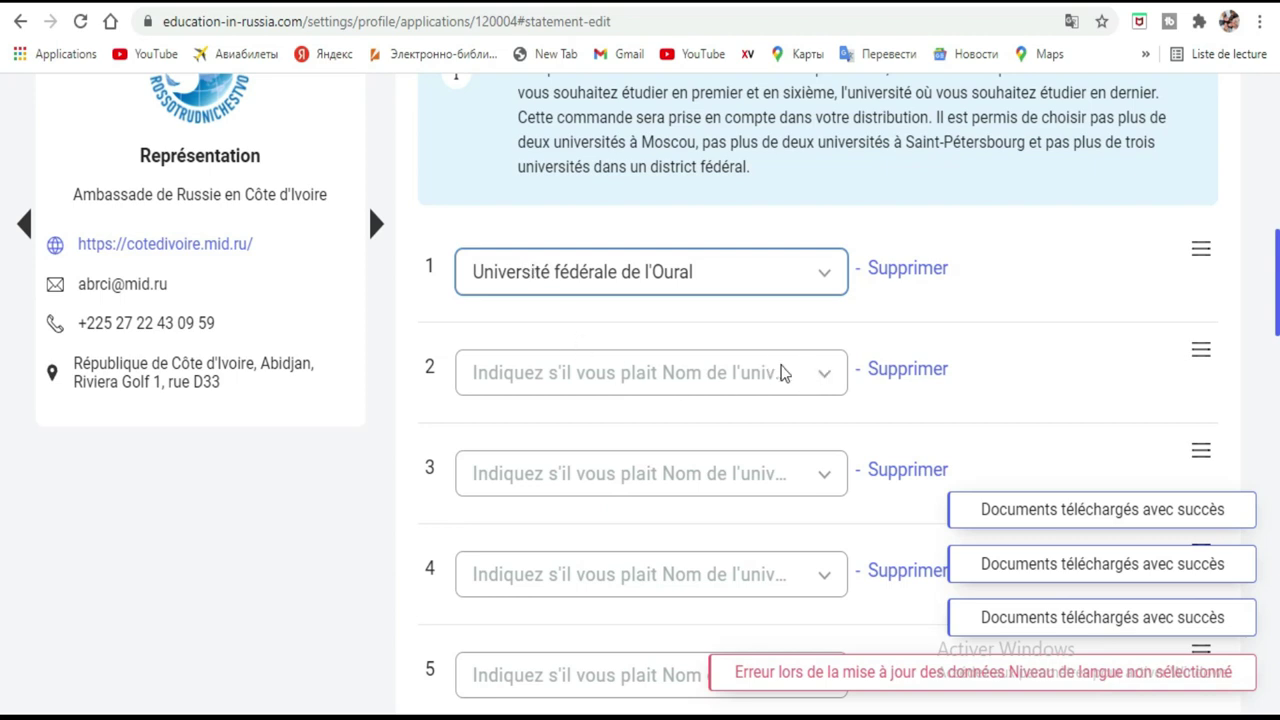
{"action": "left_click", "coordinate": [826, 378]}
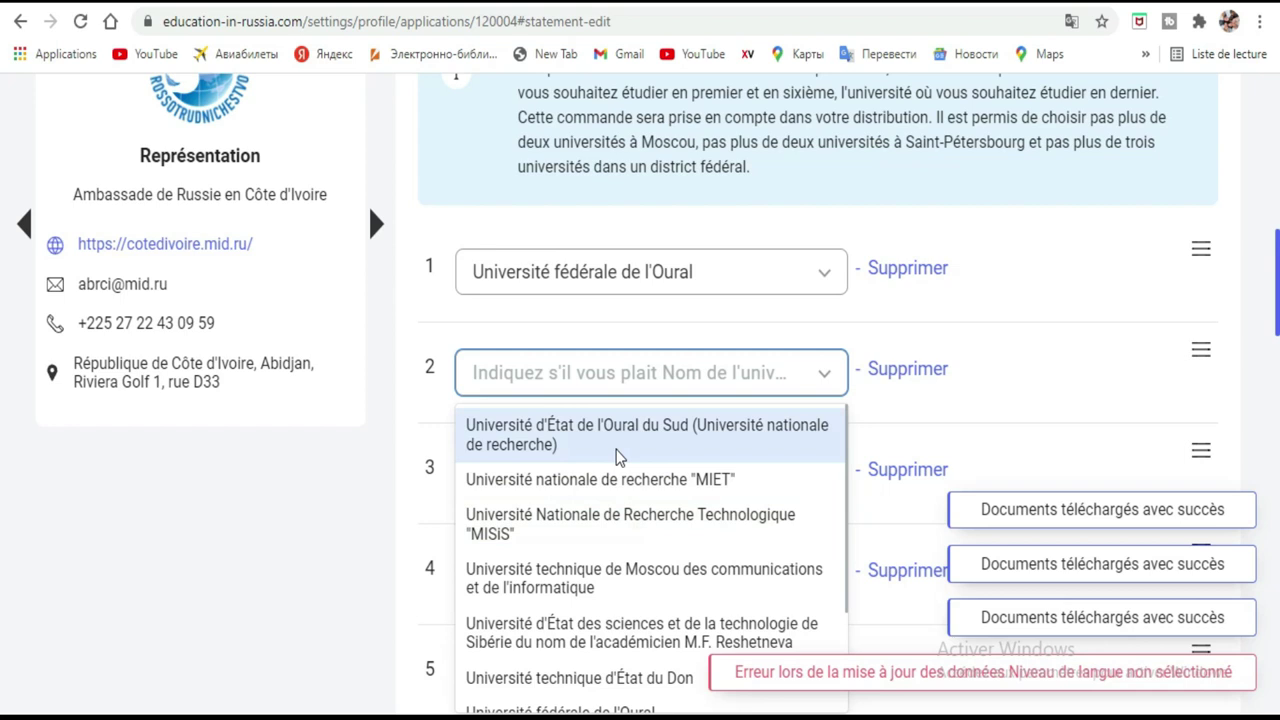
{"action": "left_click", "coordinate": [606, 516]}
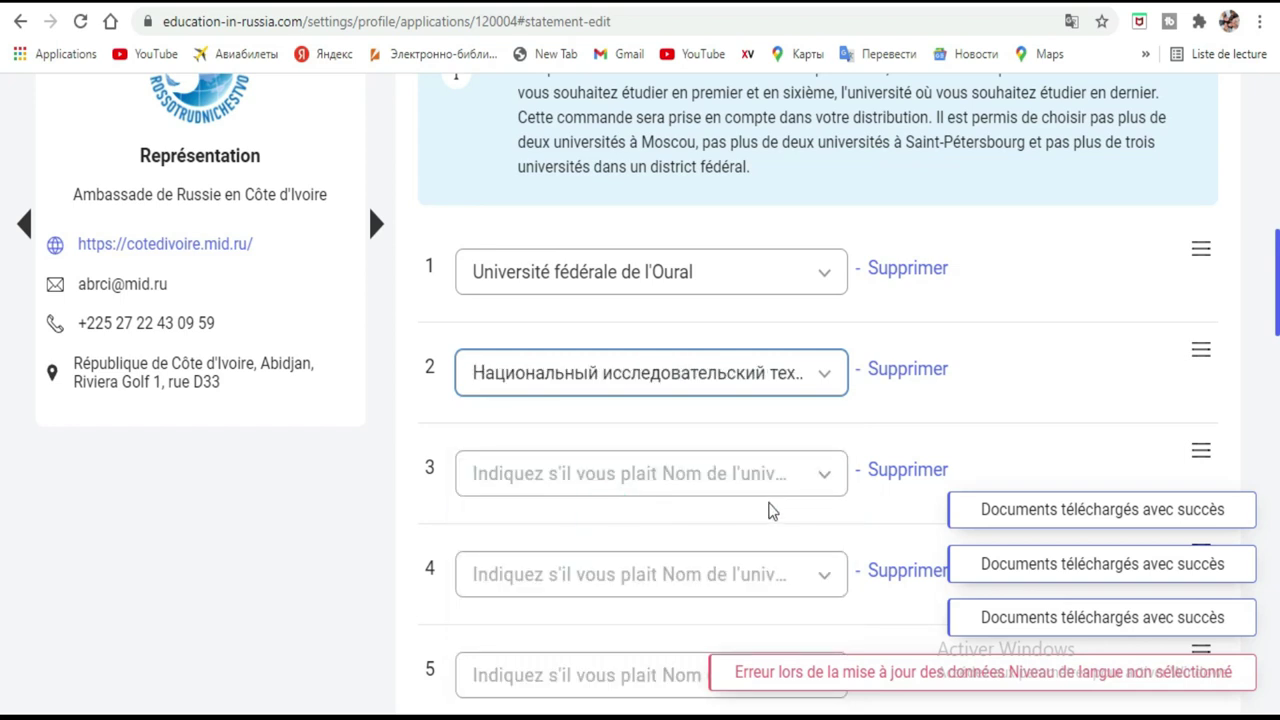
Step: Choose Université d'État de Penza as the third university in the ranked list
{"action": "left_click", "coordinate": [826, 480]}
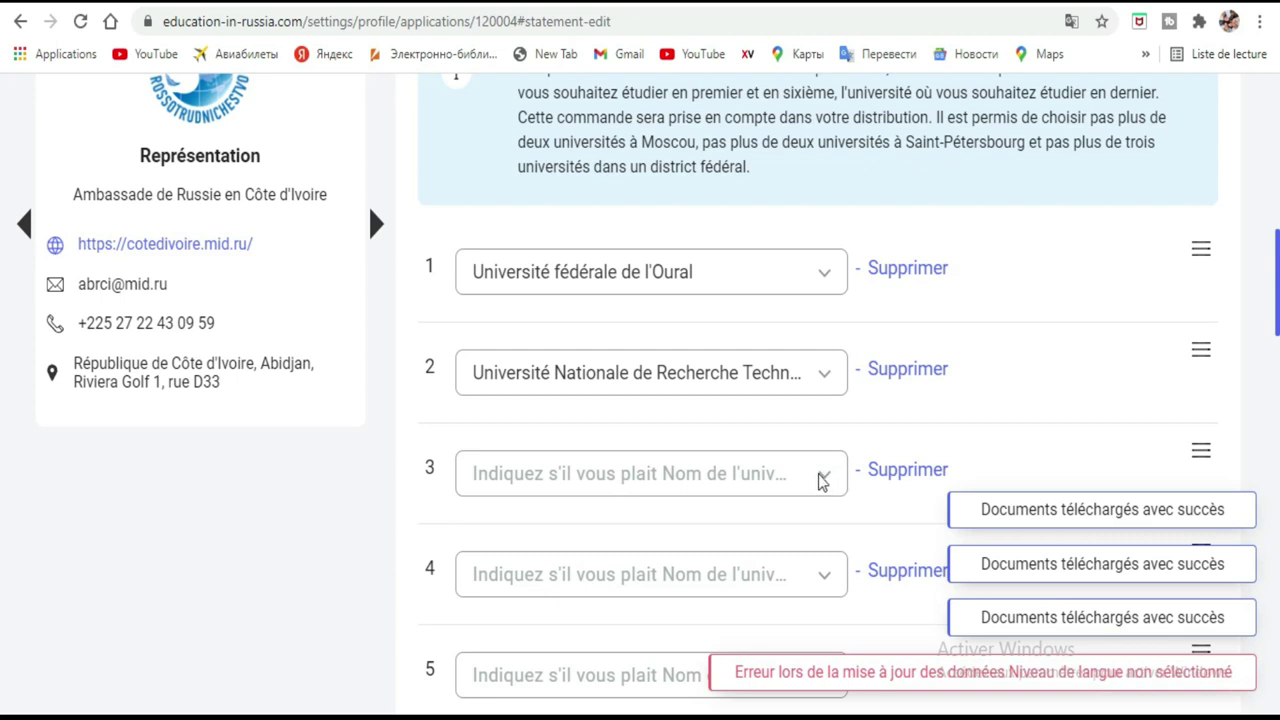
{"action": "left_click", "coordinate": [826, 480]}
{"action": "scroll", "coordinate": [3, 300], "scroll_direction": "down", "scroll_amount": 3}
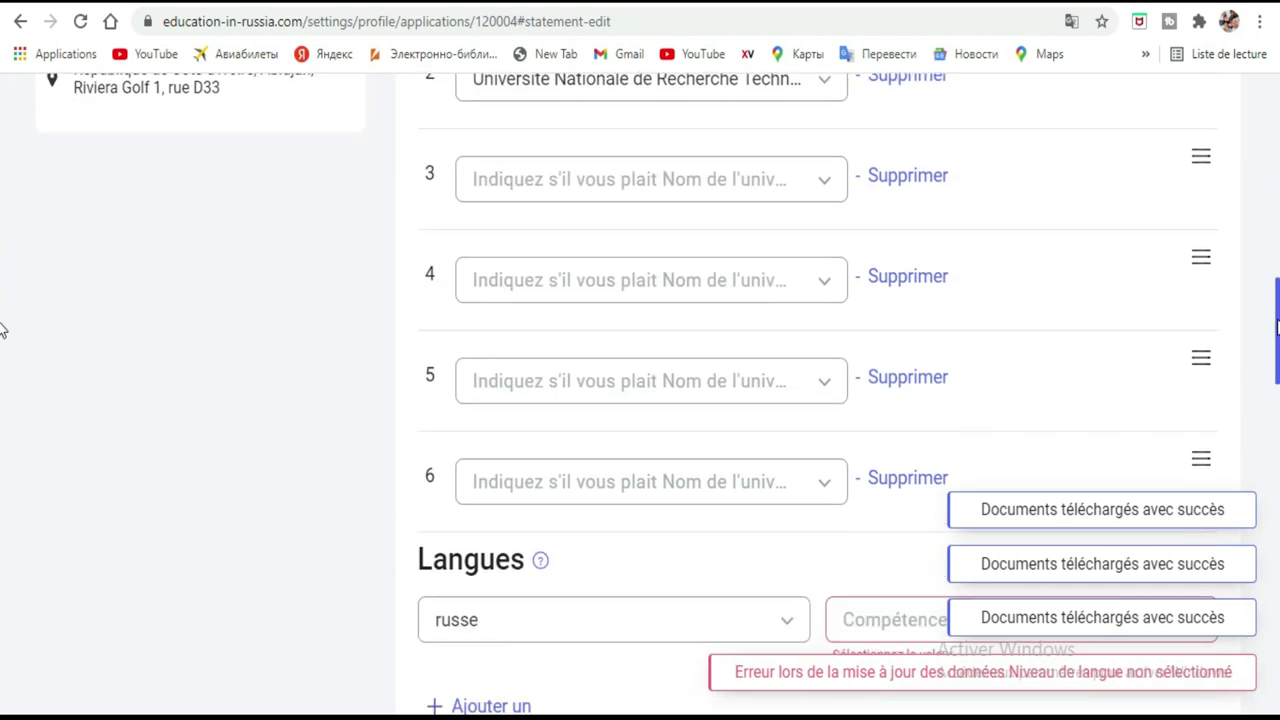
{"action": "left_click", "coordinate": [827, 203]}
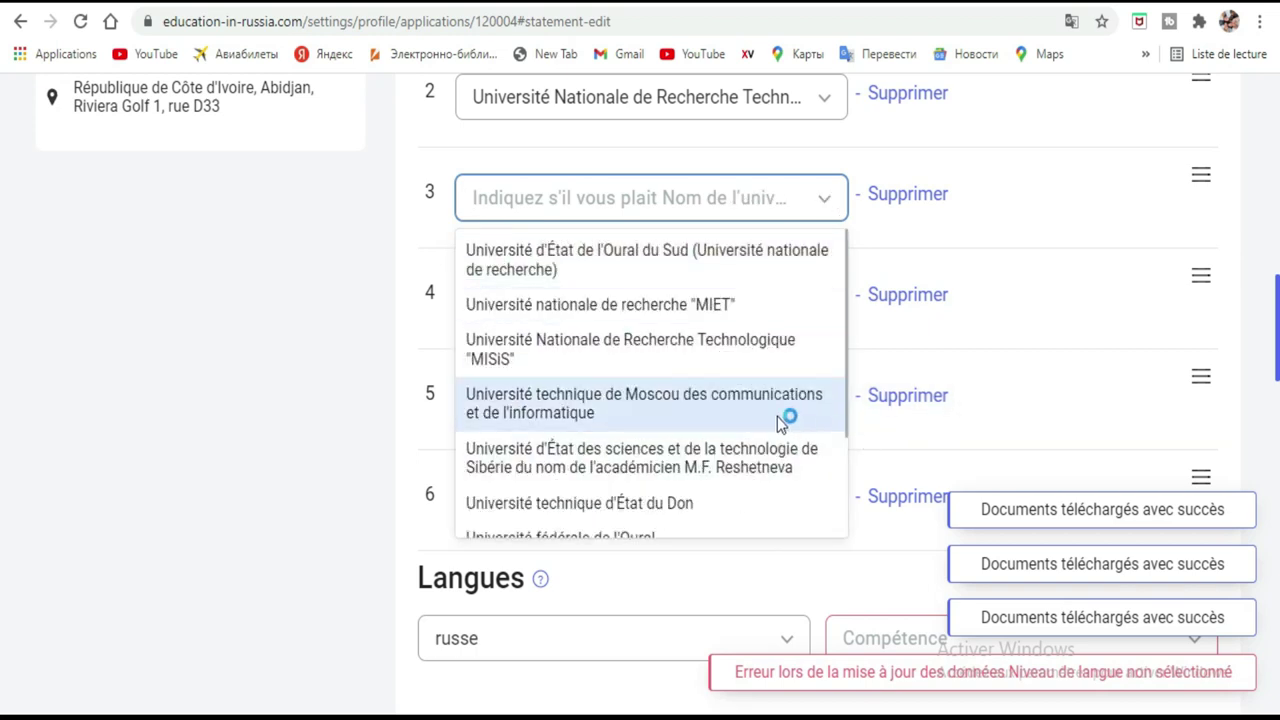
{"action": "scroll", "coordinate": [770, 418], "scroll_direction": "down", "scroll_amount": 2}
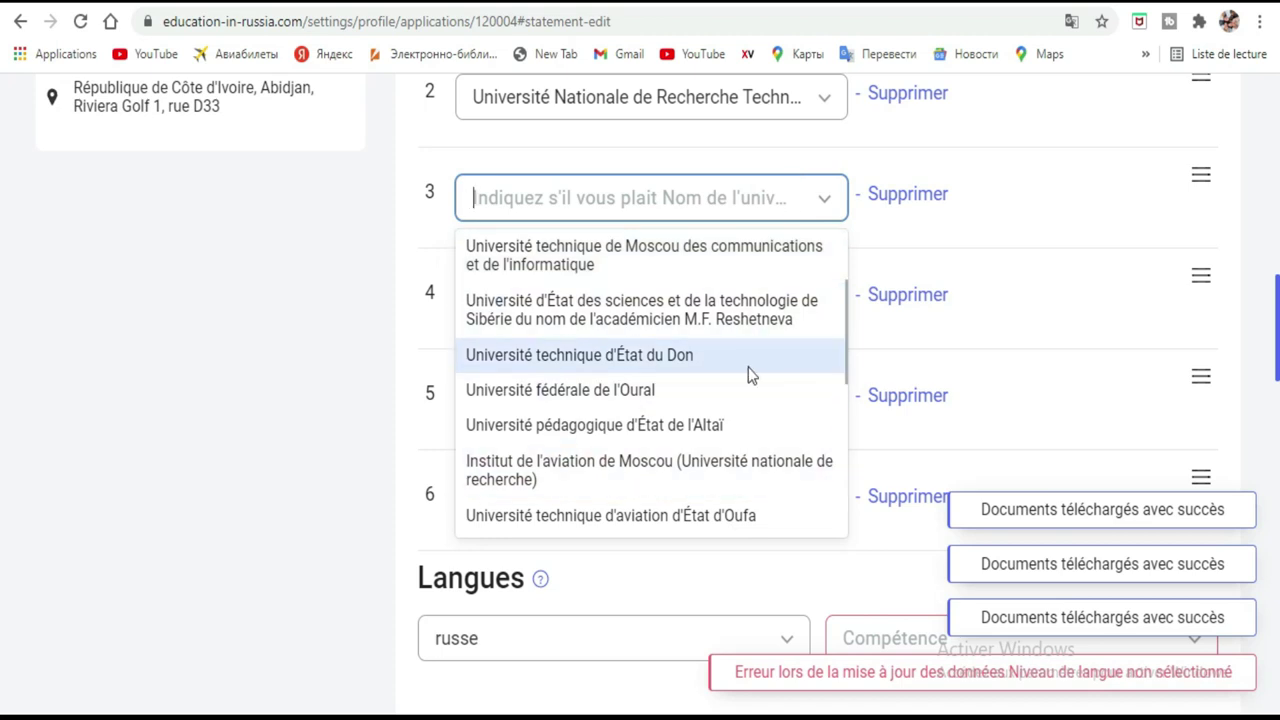
{"action": "scroll", "coordinate": [745, 367], "scroll_direction": "down", "scroll_amount": 3}
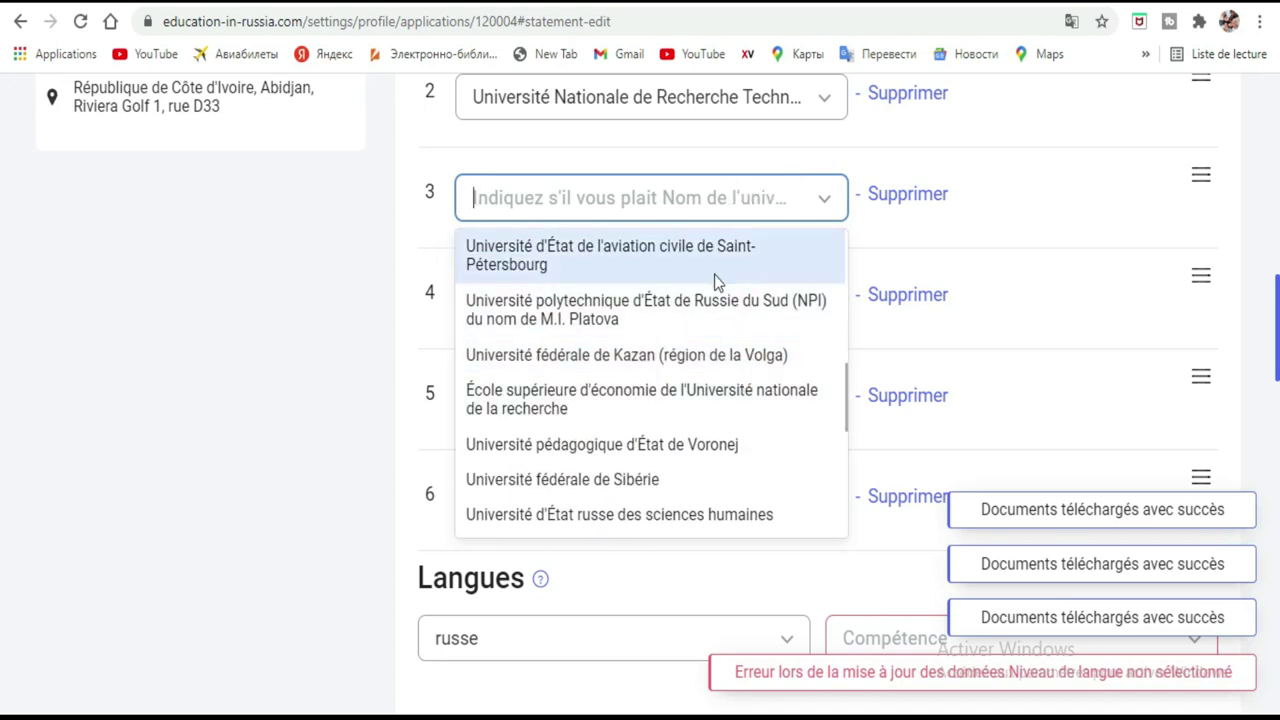
{"action": "scroll", "coordinate": [626, 407], "scroll_direction": "down", "scroll_amount": 5}
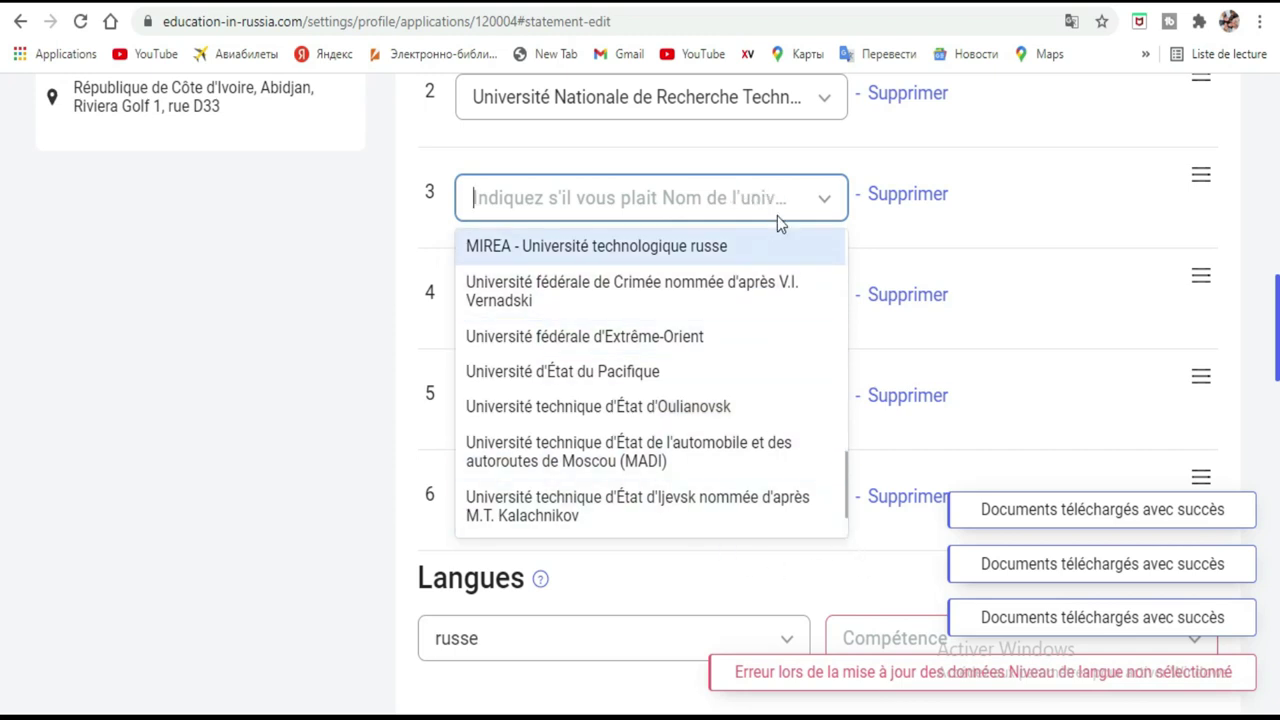
{"action": "scroll", "coordinate": [710, 345], "scroll_direction": "down", "scroll_amount": 1}
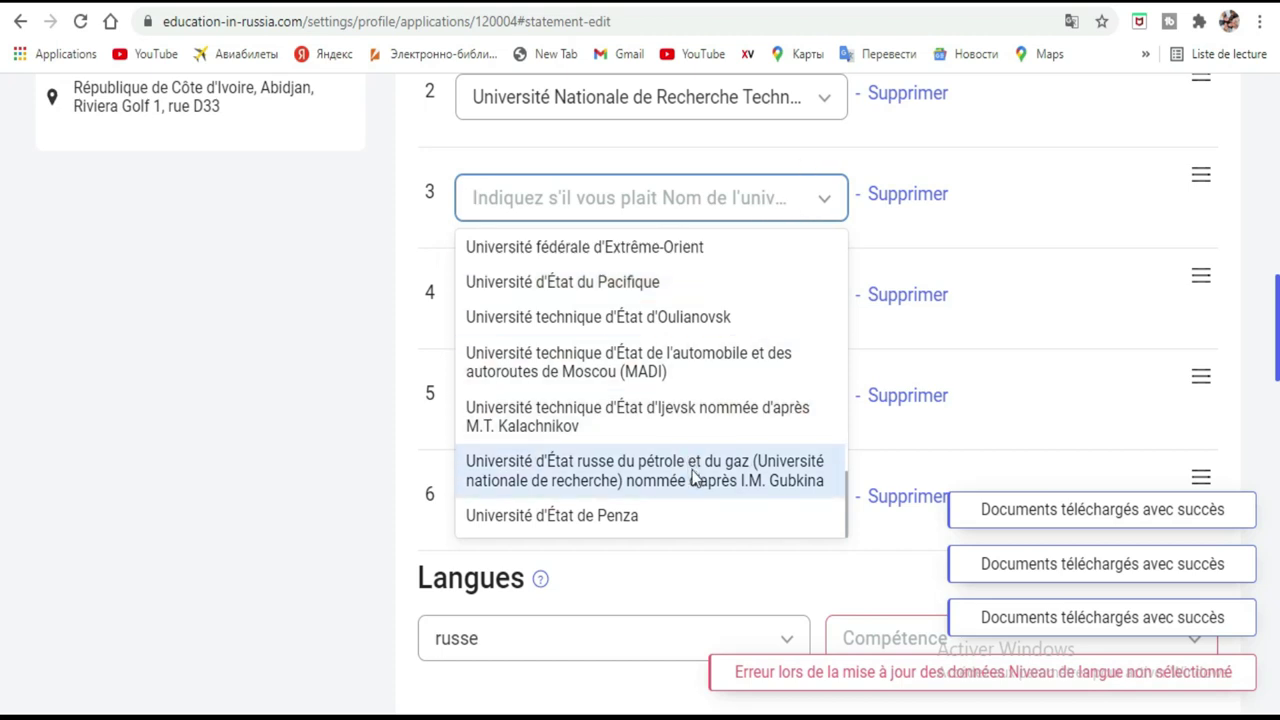
{"action": "left_click", "coordinate": [604, 518]}
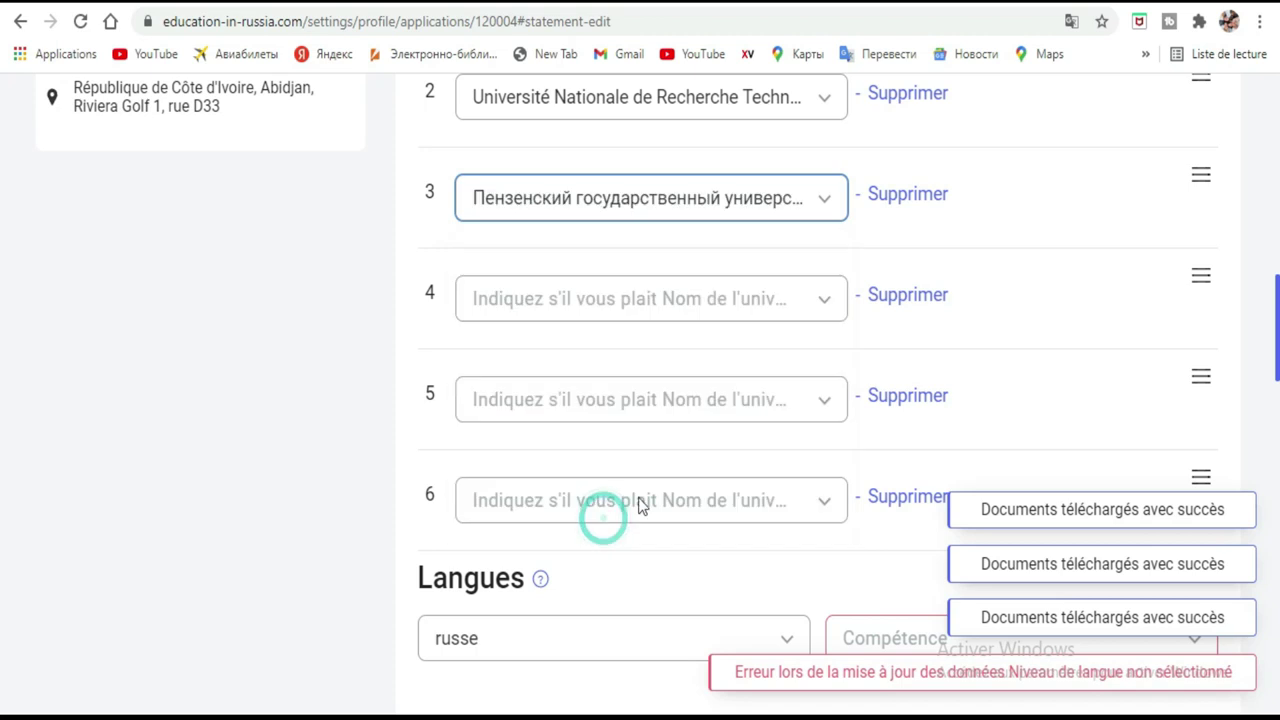
Step: Choose Université nationale de recherche "MIET" as the fourth university and Université technique de Moscou des communications et de l'informatique as the fifth
{"action": "left_click", "coordinate": [778, 303]}
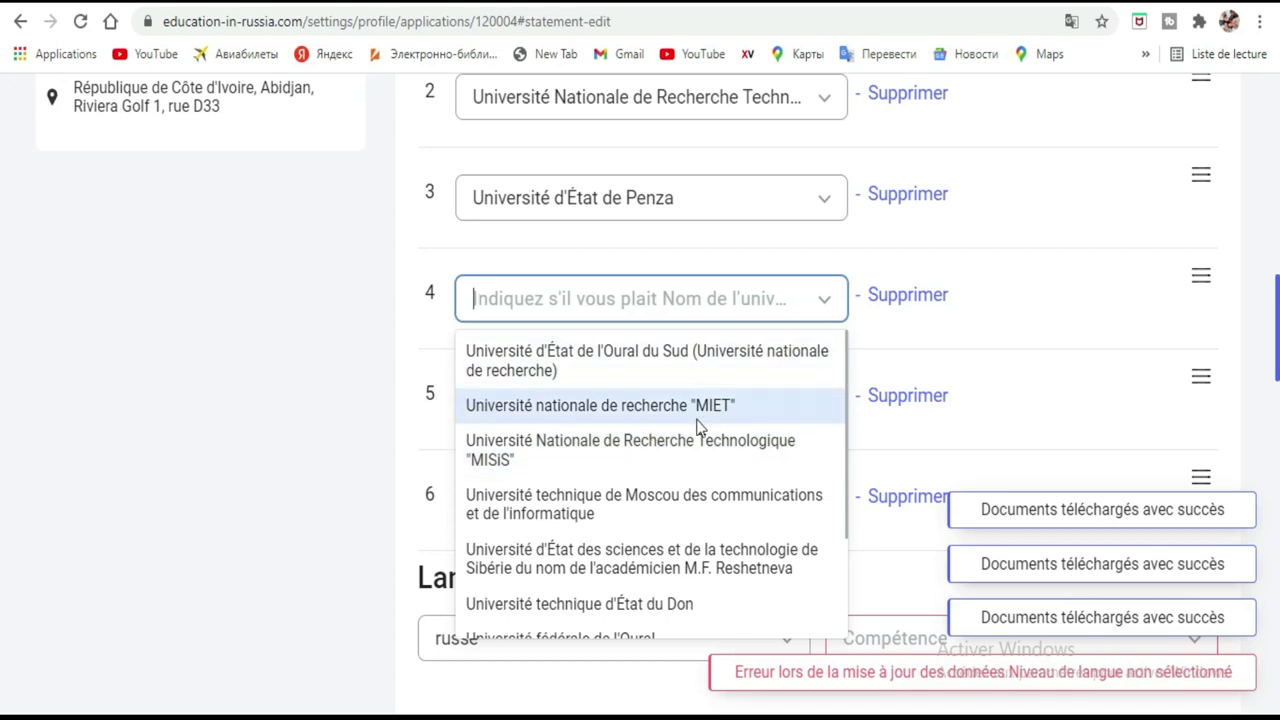
{"action": "left_click", "coordinate": [700, 420]}
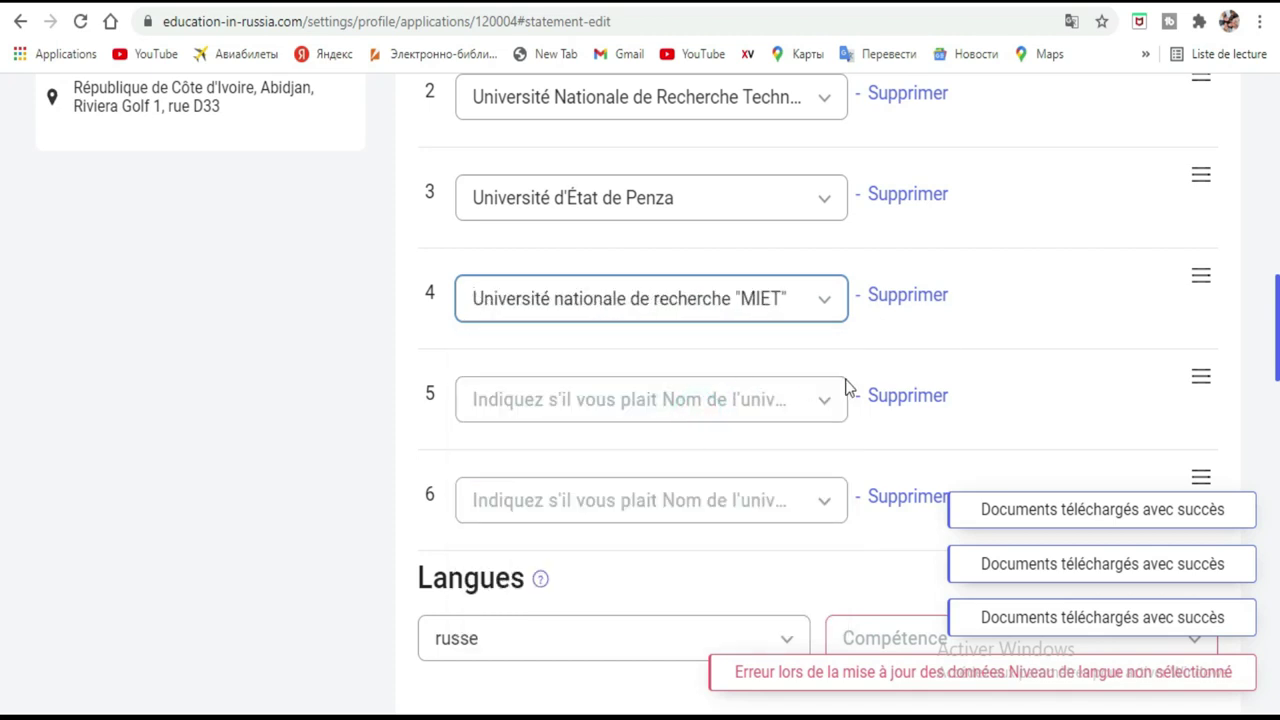
{"action": "left_click", "coordinate": [828, 413]}
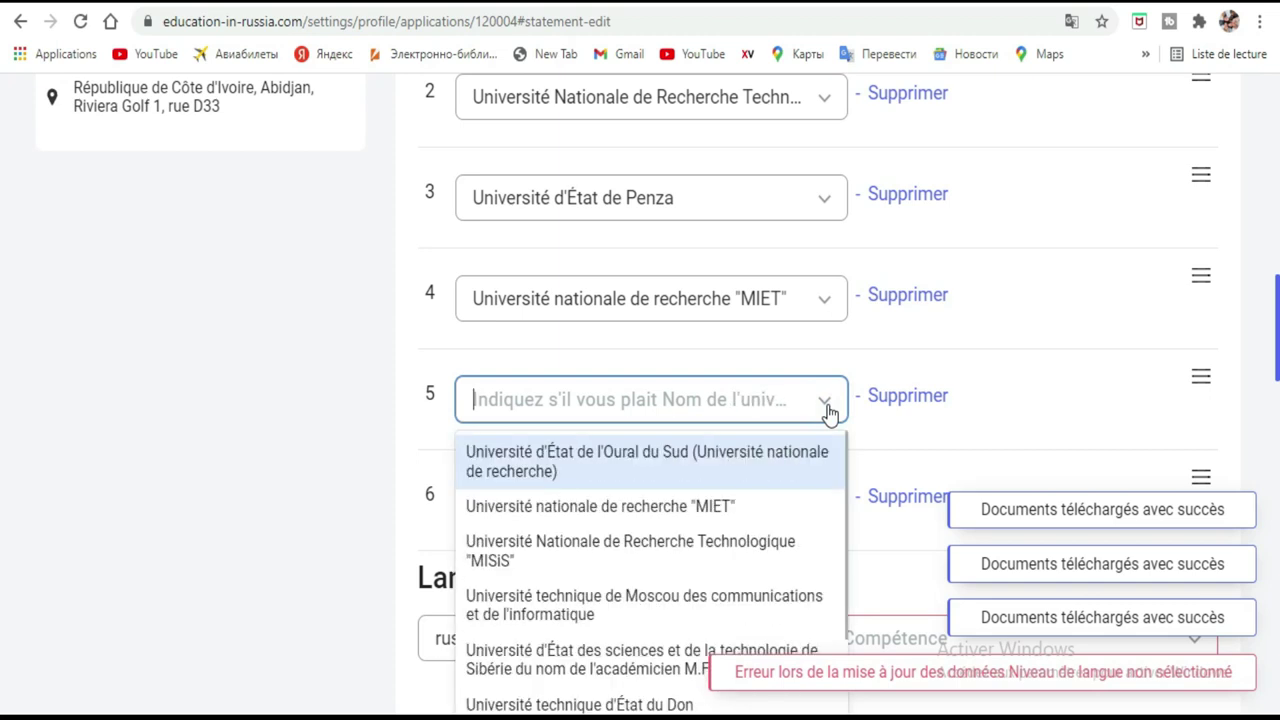
{"action": "scroll", "coordinate": [605, 512], "scroll_direction": "down", "scroll_amount": 2}
{"action": "left_click", "coordinate": [634, 460]}
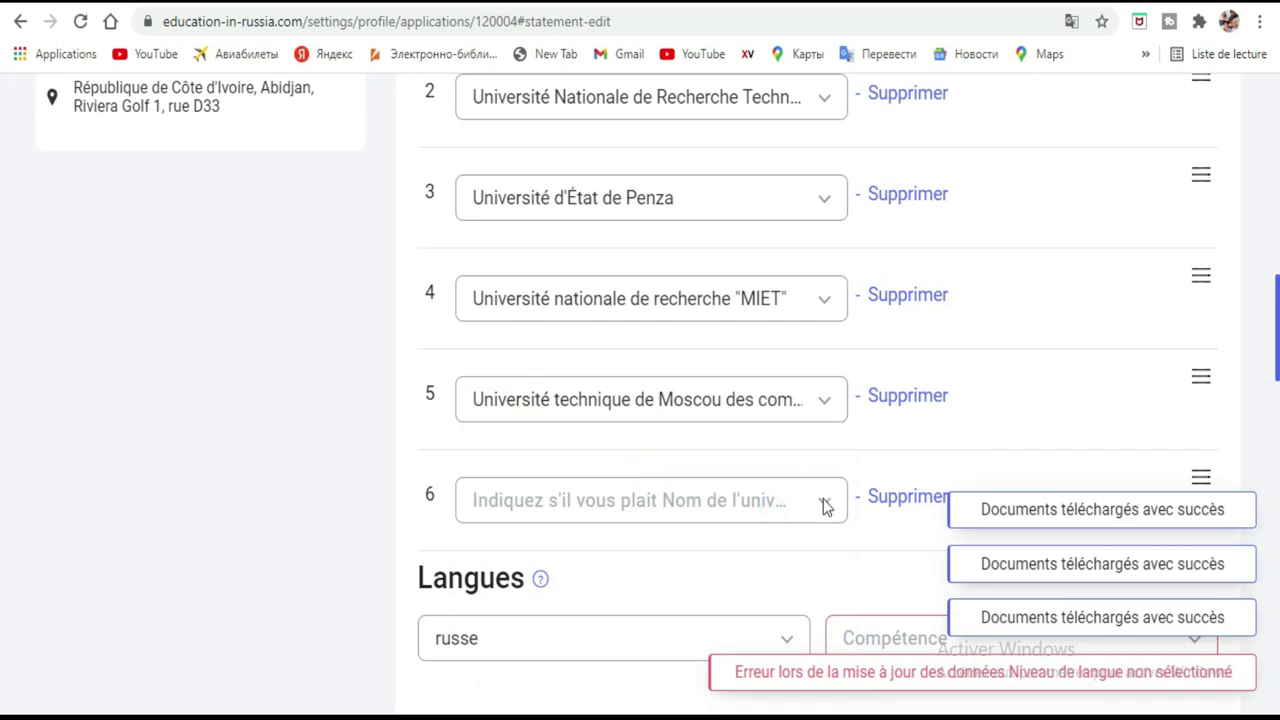
Step: Choose Université technique d'État du Don as the sixth university in the ranked list
{"action": "scroll", "coordinate": [820, 363], "scroll_direction": "down", "scroll_amount": 4}
{"action": "scroll", "coordinate": [826, 336], "scroll_direction": "up", "scroll_amount": 2}
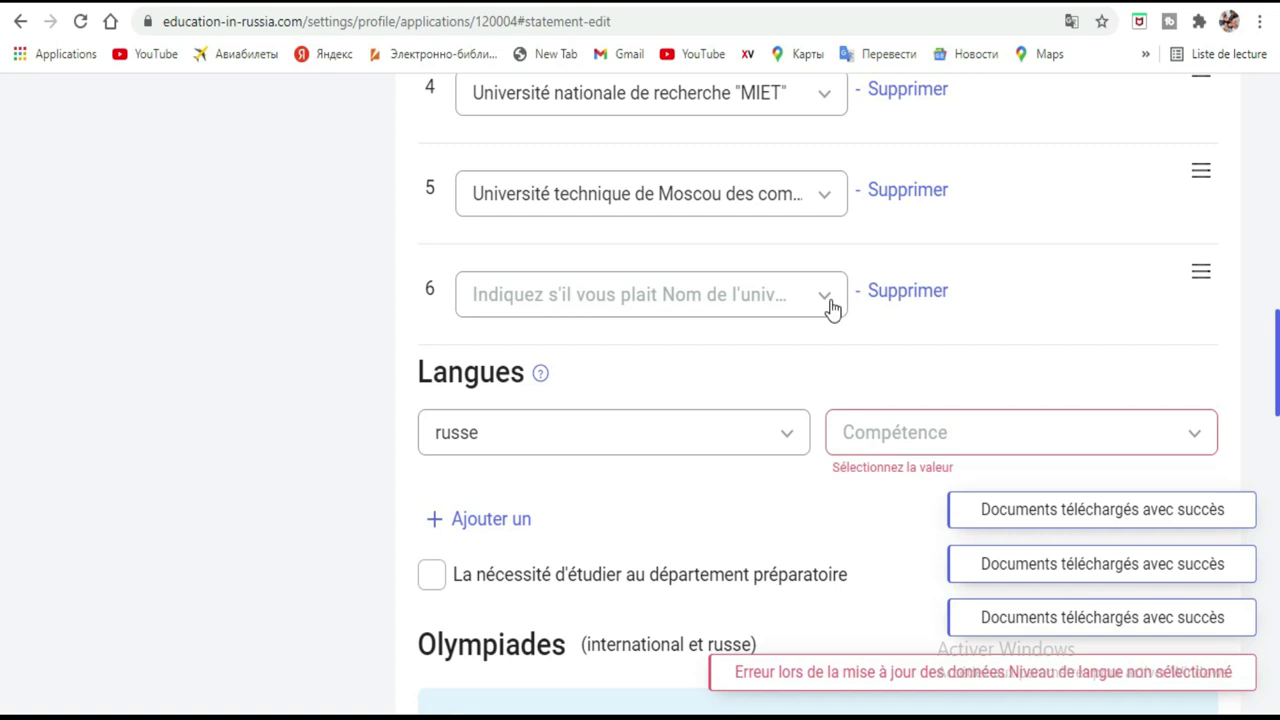
{"action": "left_click", "coordinate": [829, 305]}
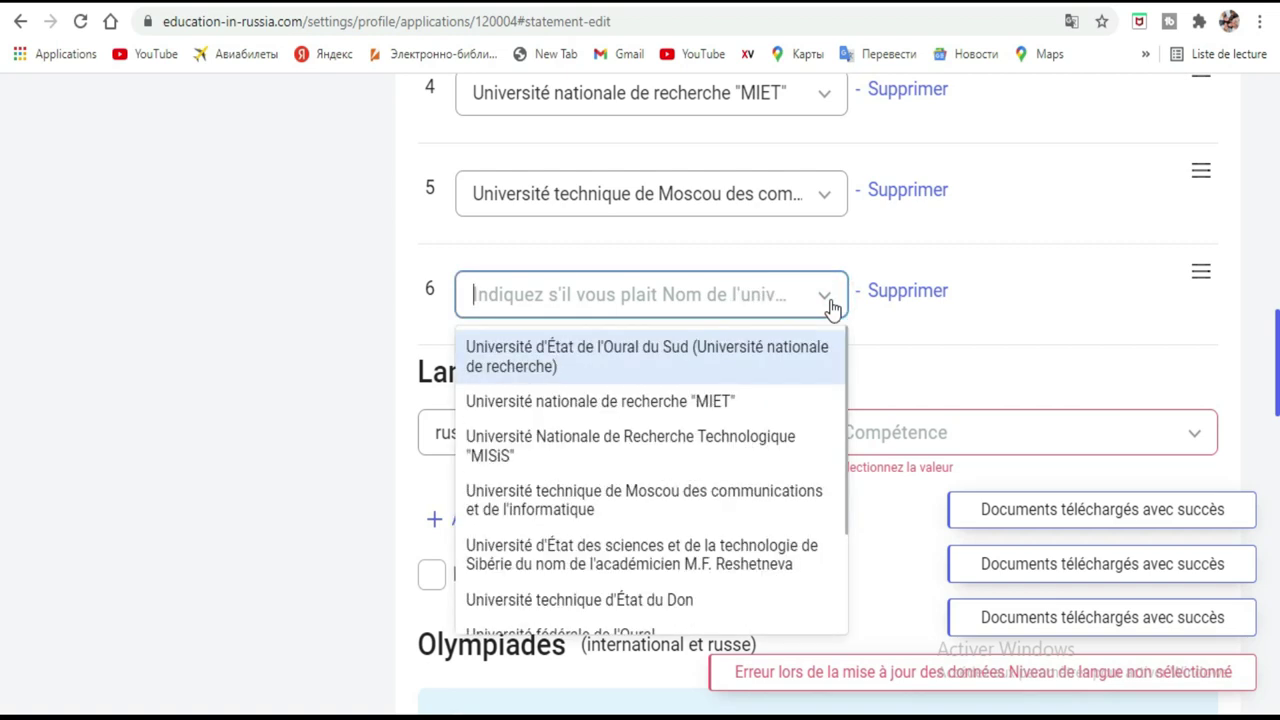
{"action": "scroll", "coordinate": [718, 420], "scroll_direction": "down", "scroll_amount": 2}
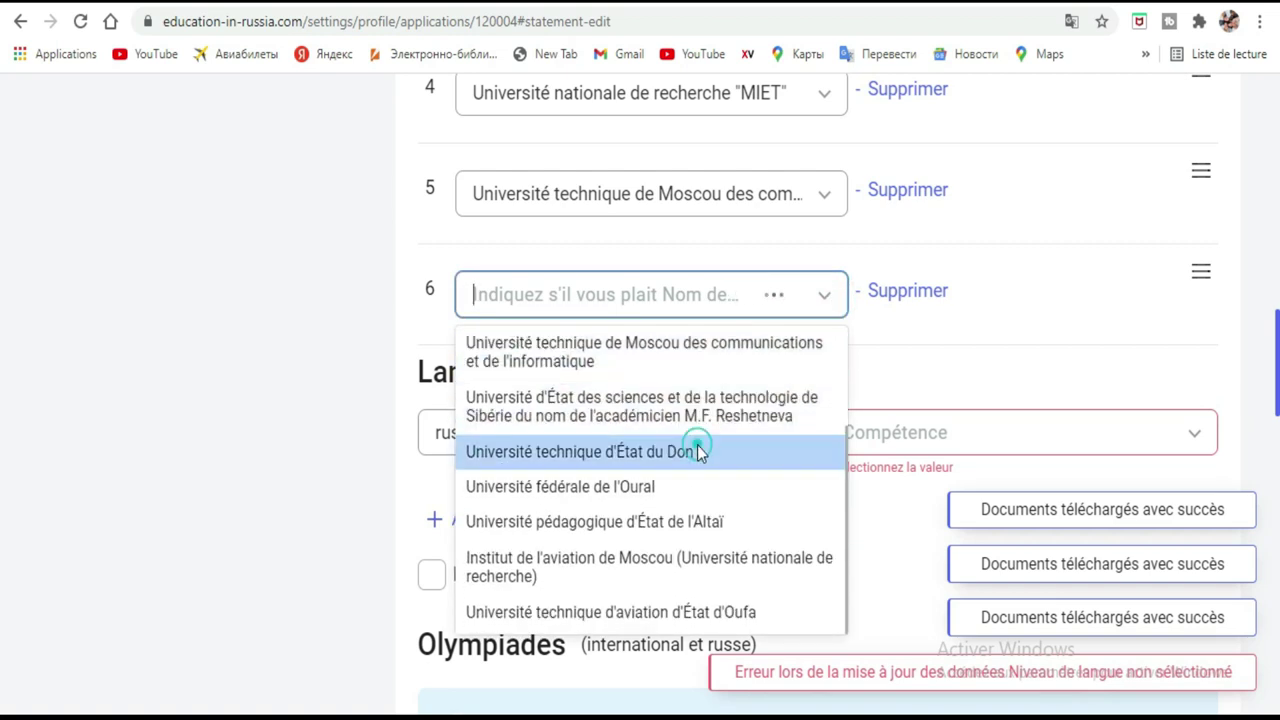
{"action": "left_click", "coordinate": [699, 453]}
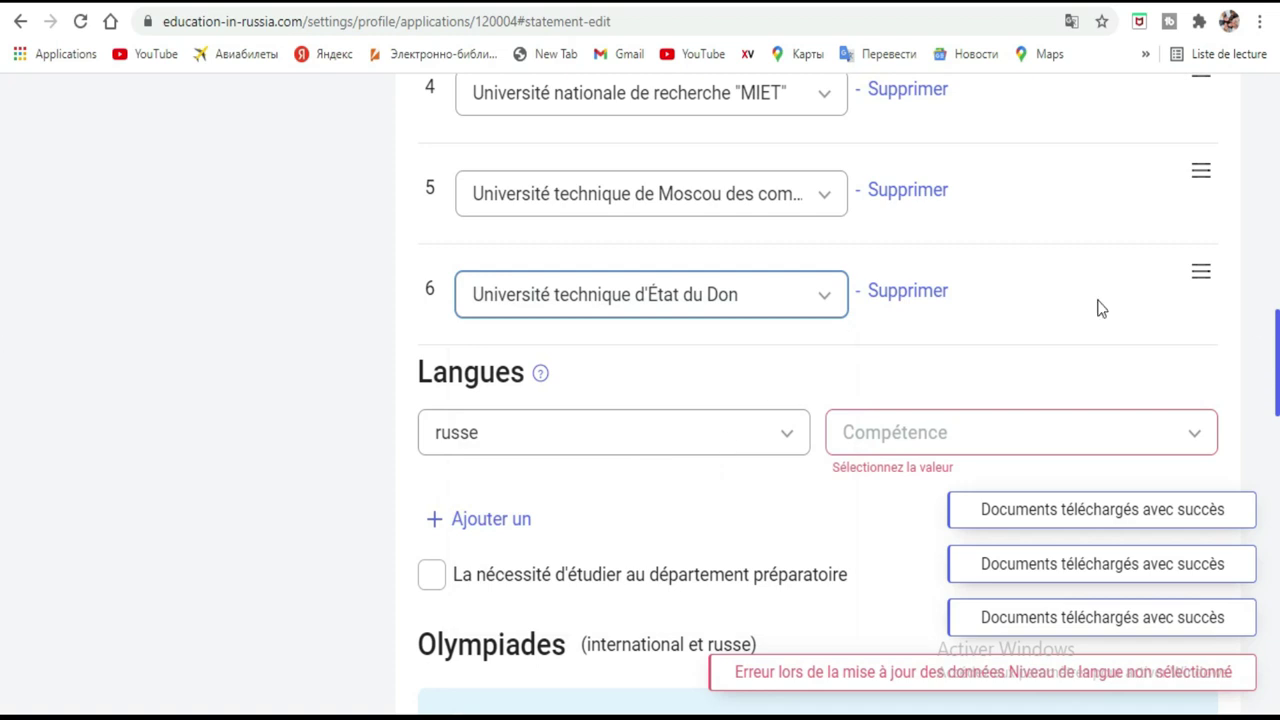
Step: Set the competence level for Russian to "Je ne maîtrise pas la langue" in the Langues section
{"action": "scroll", "coordinate": [700, 303], "scroll_direction": "up", "scroll_amount": 4}
{"action": "scroll", "coordinate": [700, 301], "scroll_direction": "up", "scroll_amount": 2}
{"action": "scroll", "coordinate": [701, 302], "scroll_direction": "down", "scroll_amount": 7}
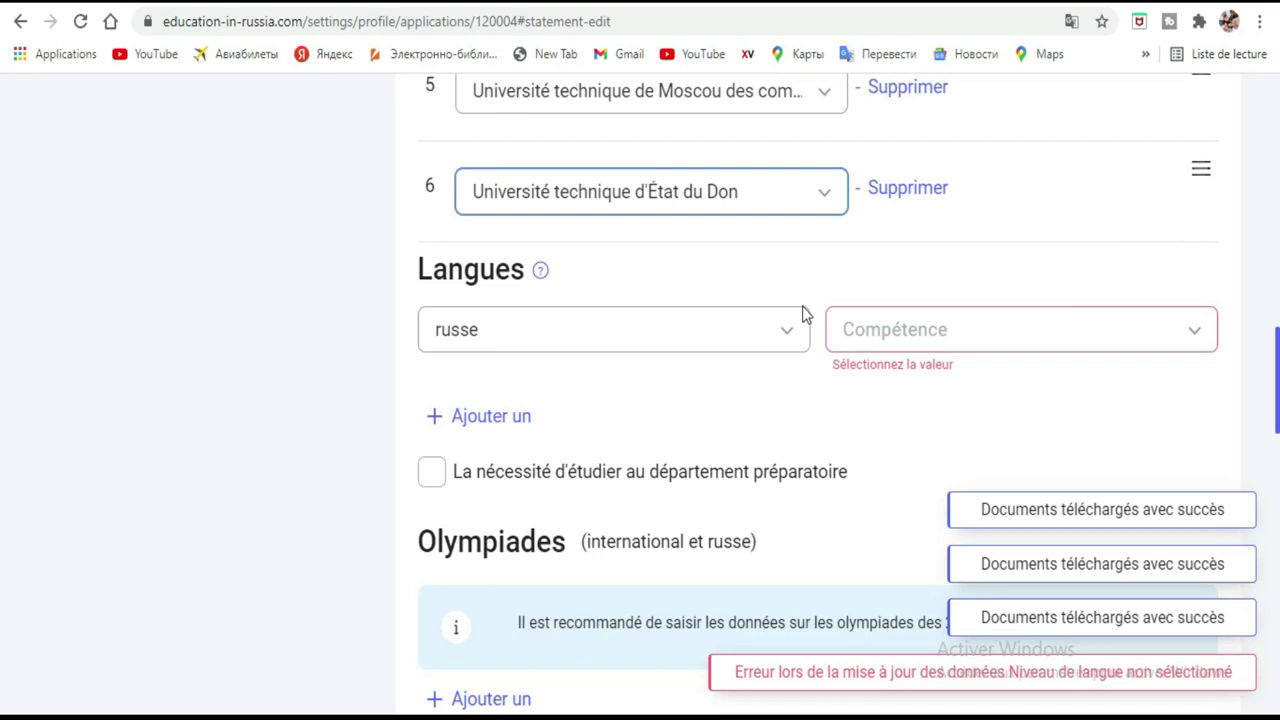
{"action": "left_click", "coordinate": [1174, 326]}
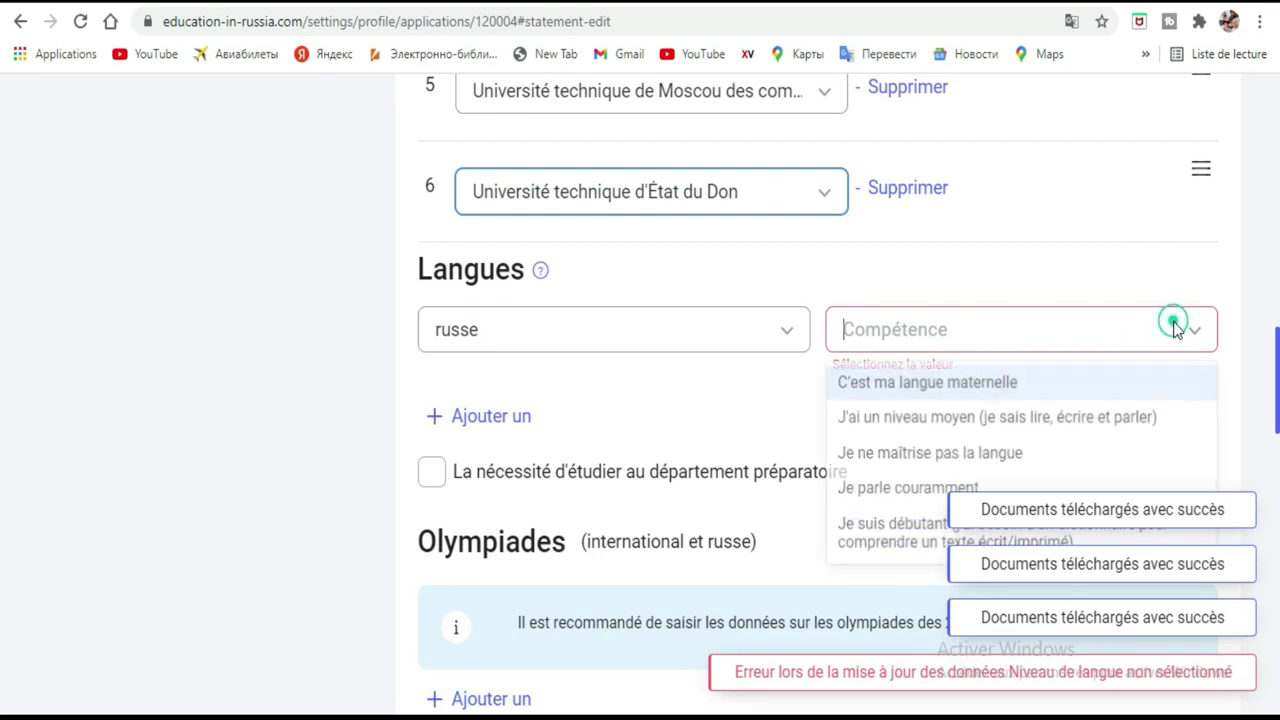
{"action": "left_click", "coordinate": [915, 460]}
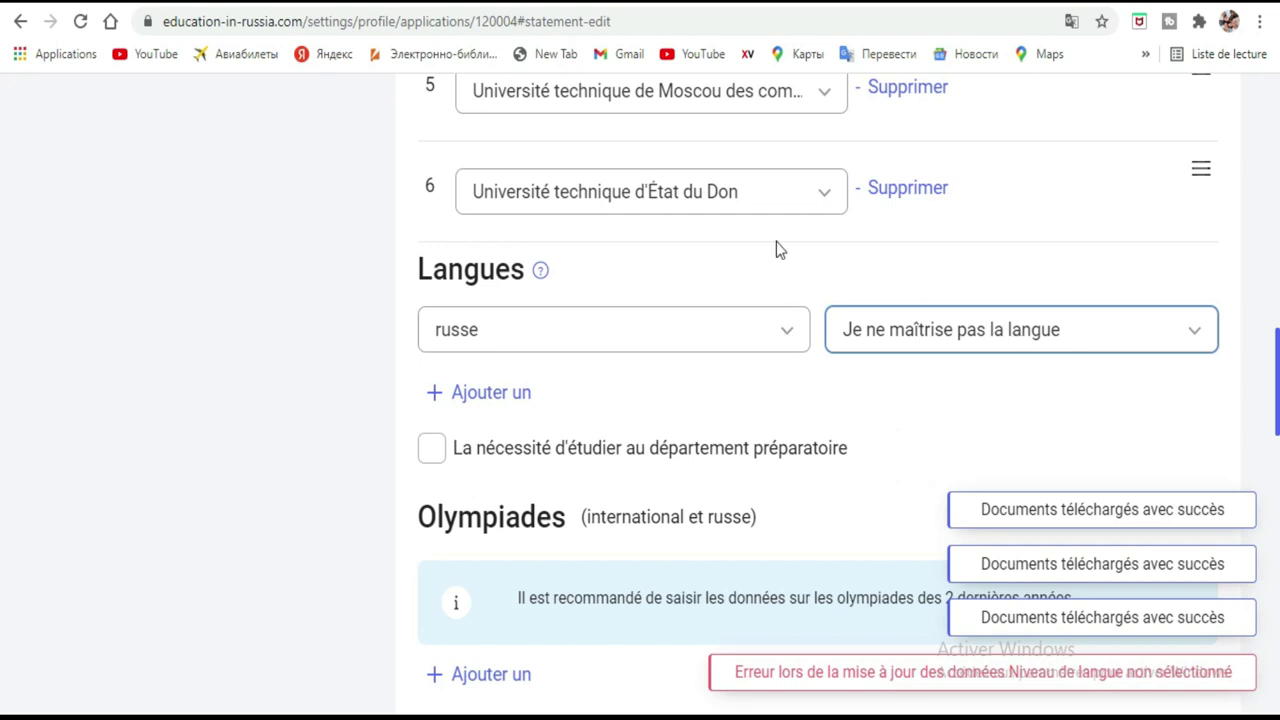
Step: Add a second language entry below Russian in the Langues section and open its list of languages
{"action": "left_click", "coordinate": [447, 395]}
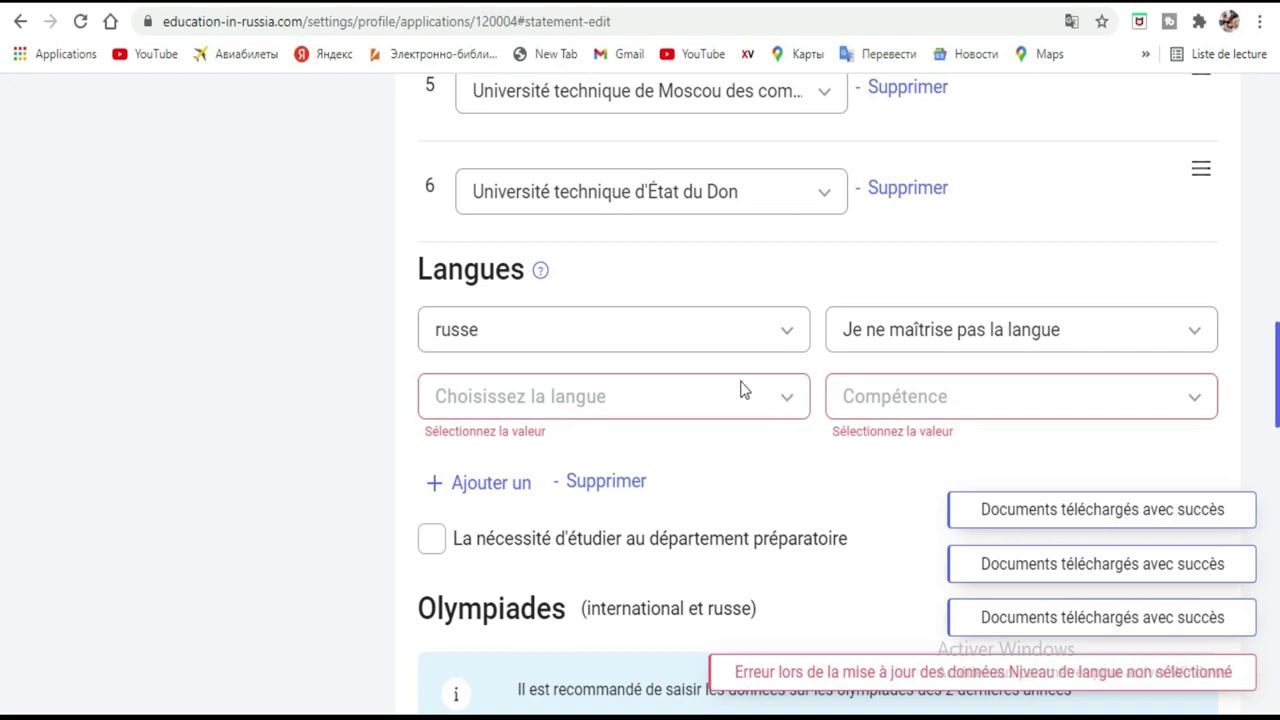
{"action": "left_click", "coordinate": [780, 396]}
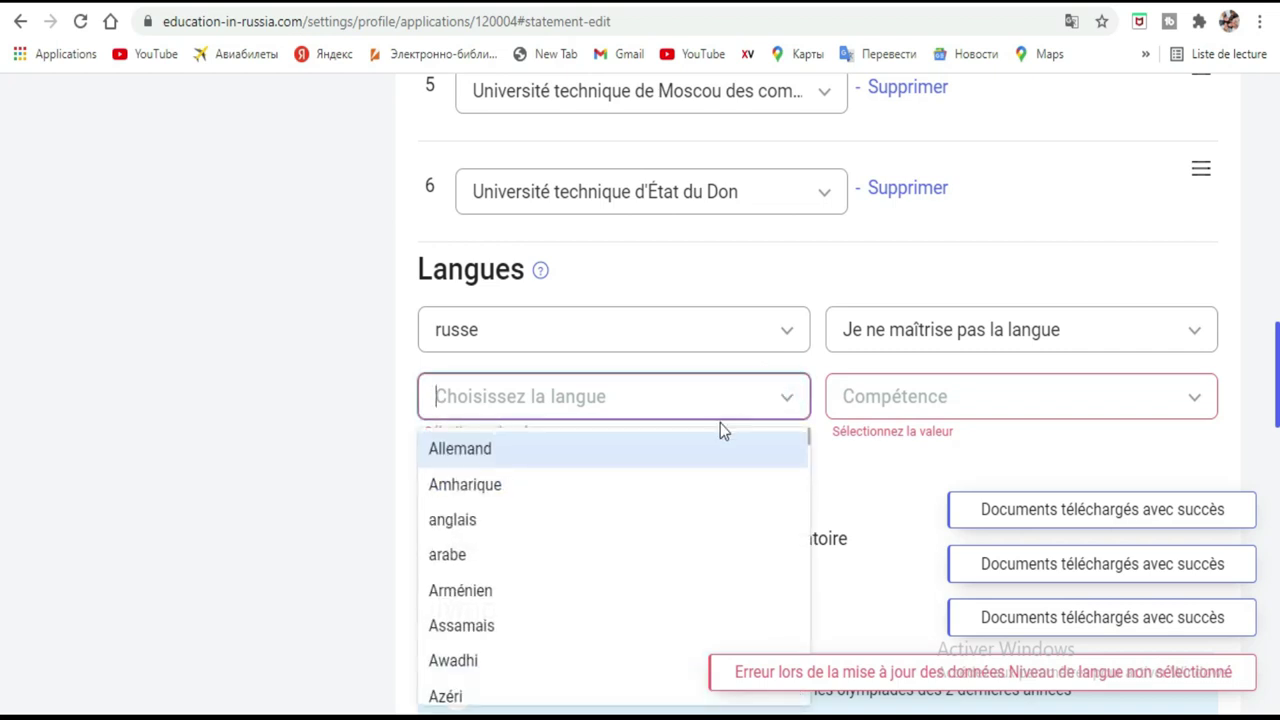
Step: Look through the available languages for the second entry, down to the less common ones and back up towards the beginning
{"action": "scroll", "coordinate": [687, 465], "scroll_direction": "down", "scroll_amount": 9}
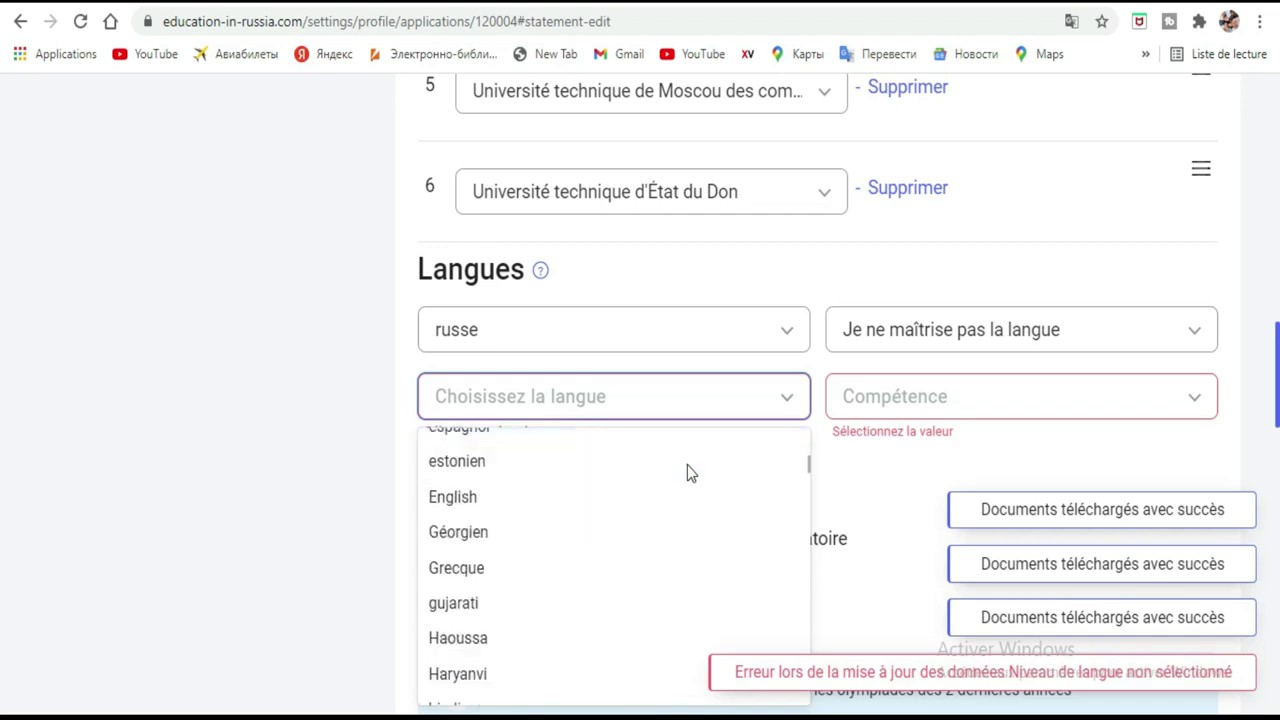
{"action": "scroll", "coordinate": [687, 465], "scroll_direction": "down", "scroll_amount": 9}
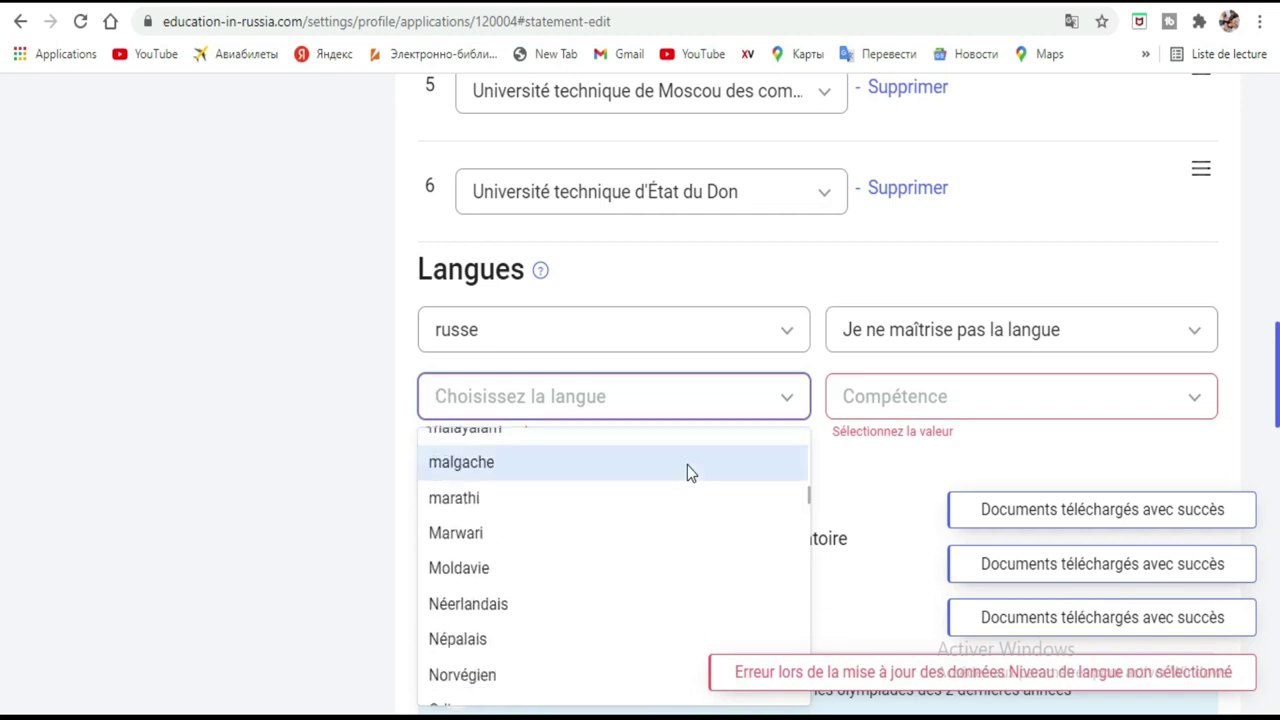
{"action": "scroll", "coordinate": [687, 465], "scroll_direction": "down", "scroll_amount": 5}
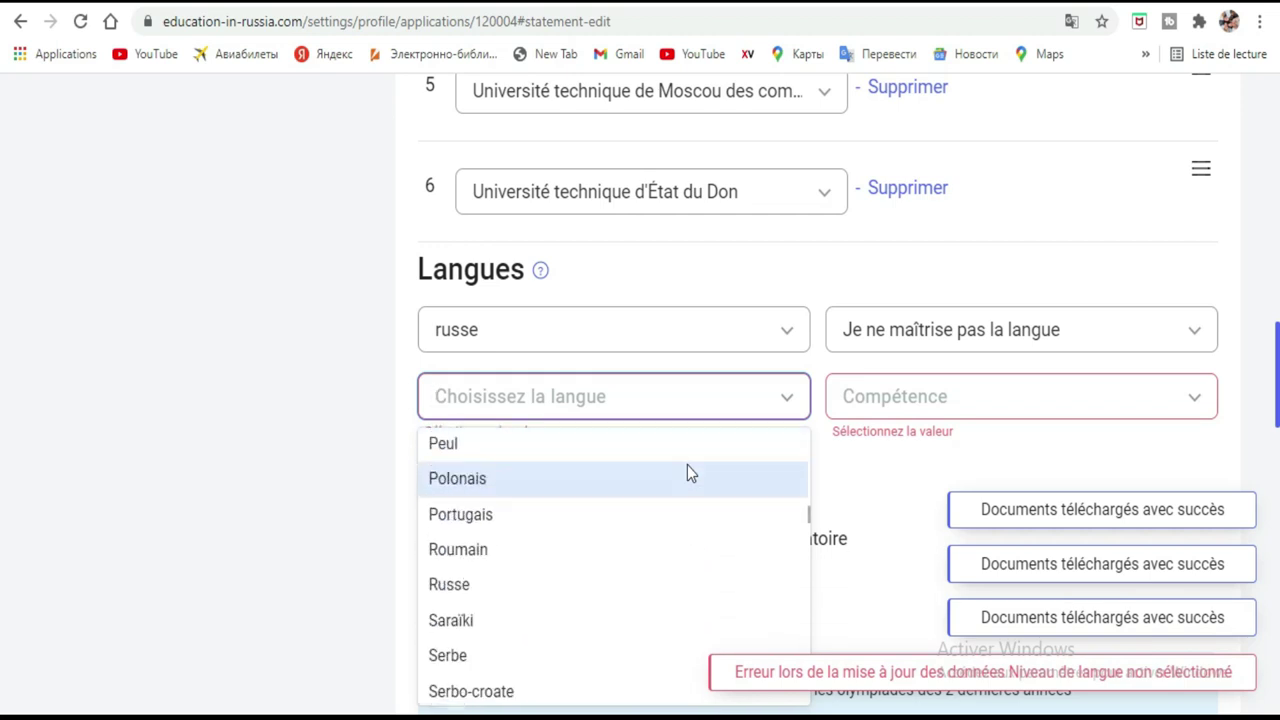
{"action": "scroll", "coordinate": [648, 508], "scroll_direction": "down", "scroll_amount": 4}
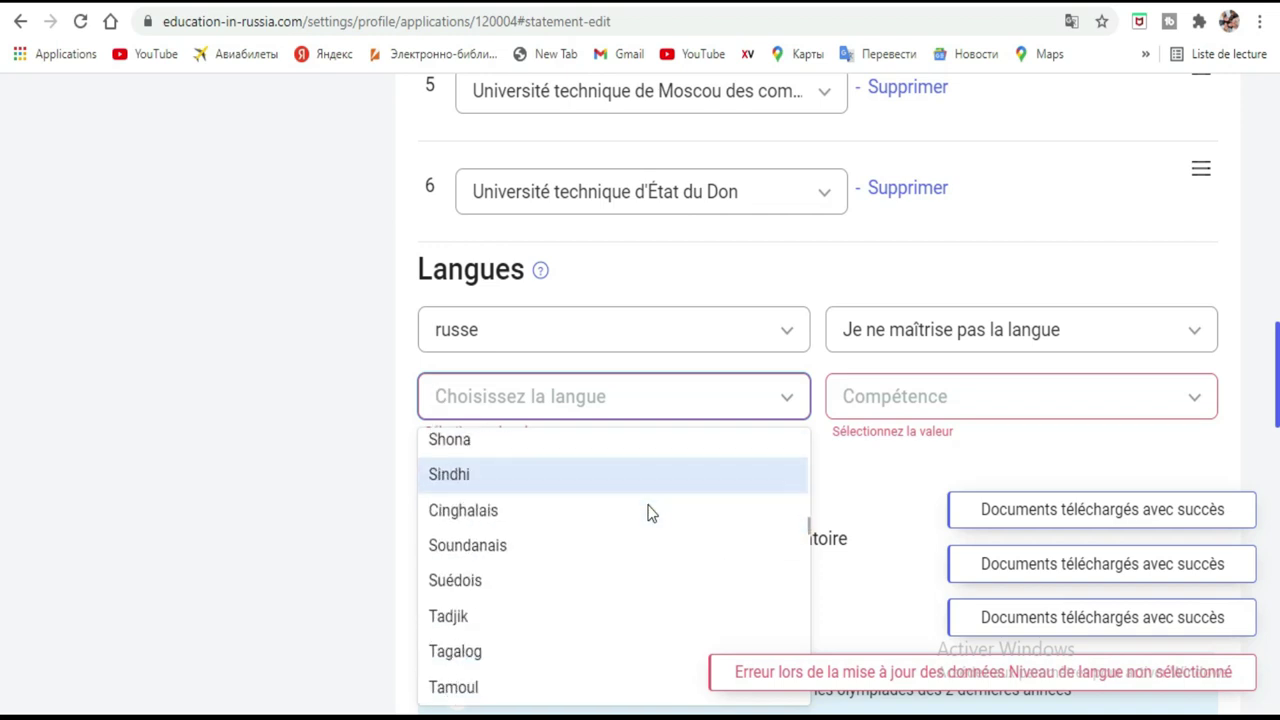
{"action": "scroll", "coordinate": [648, 513], "scroll_direction": "down", "scroll_amount": 4}
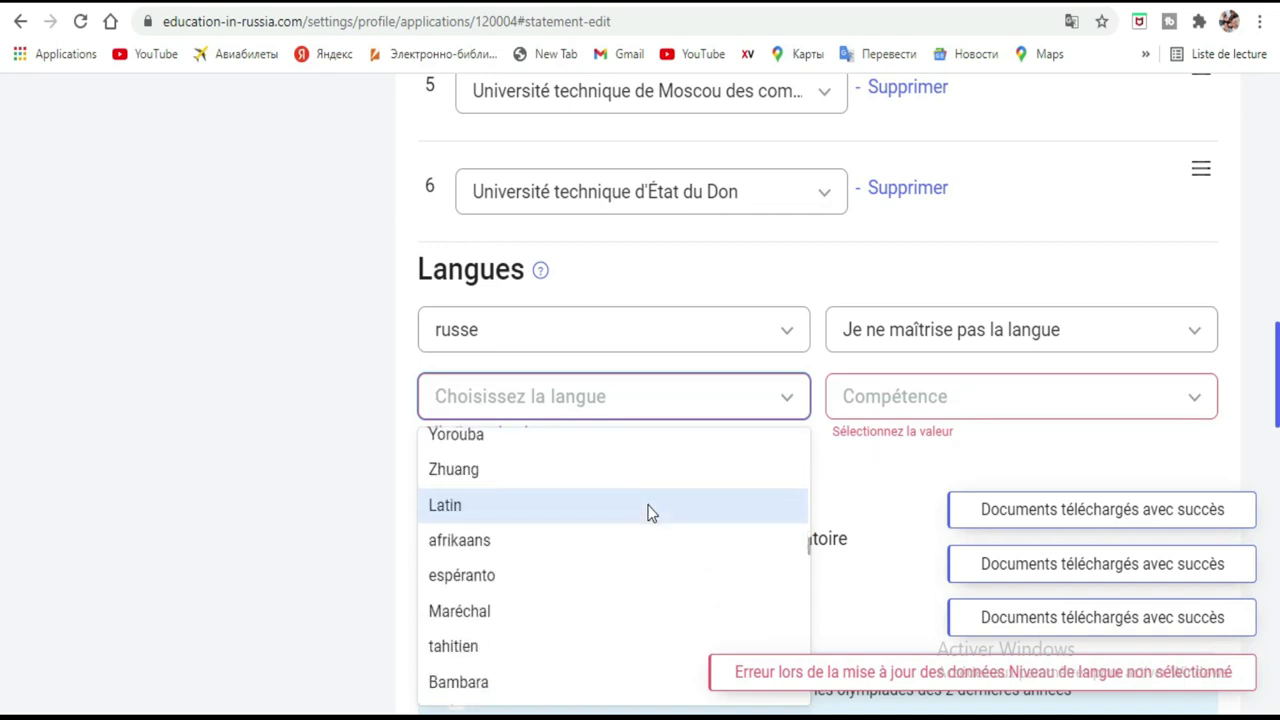
{"action": "scroll", "coordinate": [648, 513], "scroll_direction": "down", "scroll_amount": 1}
{"action": "scroll", "coordinate": [648, 513], "scroll_direction": "down", "scroll_amount": 1}
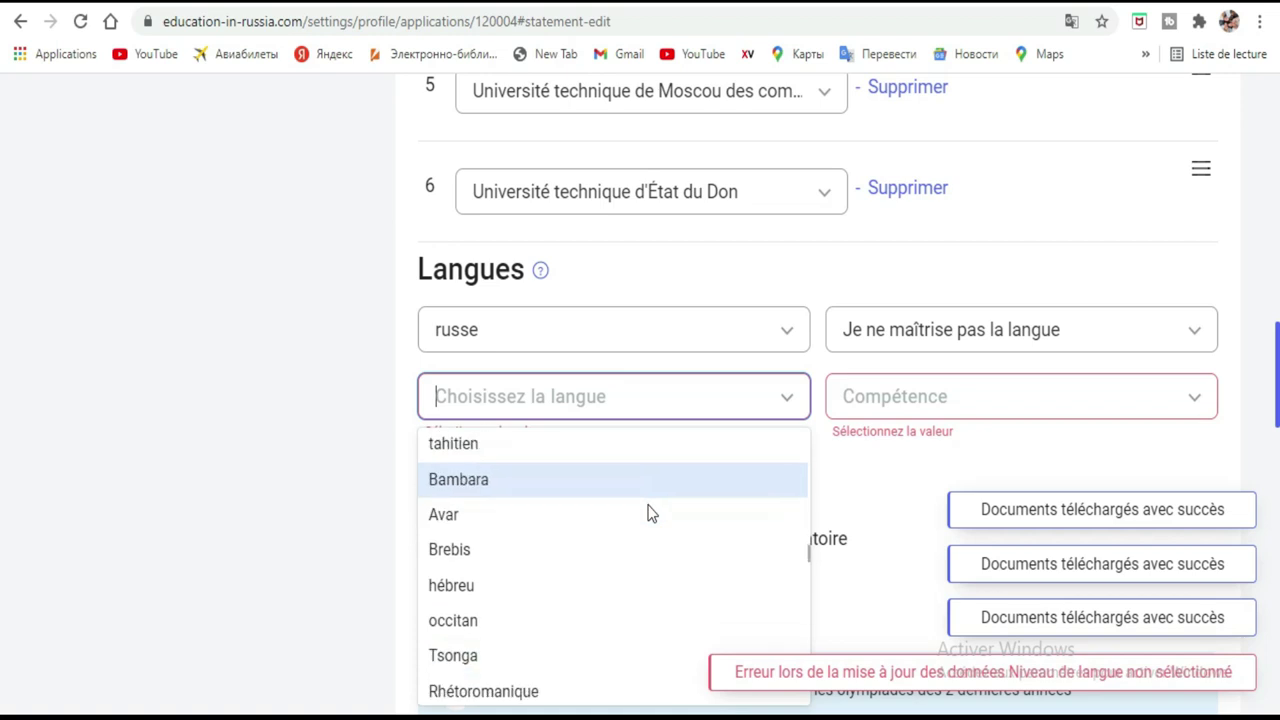
{"action": "scroll", "coordinate": [648, 513], "scroll_direction": "down", "scroll_amount": 3}
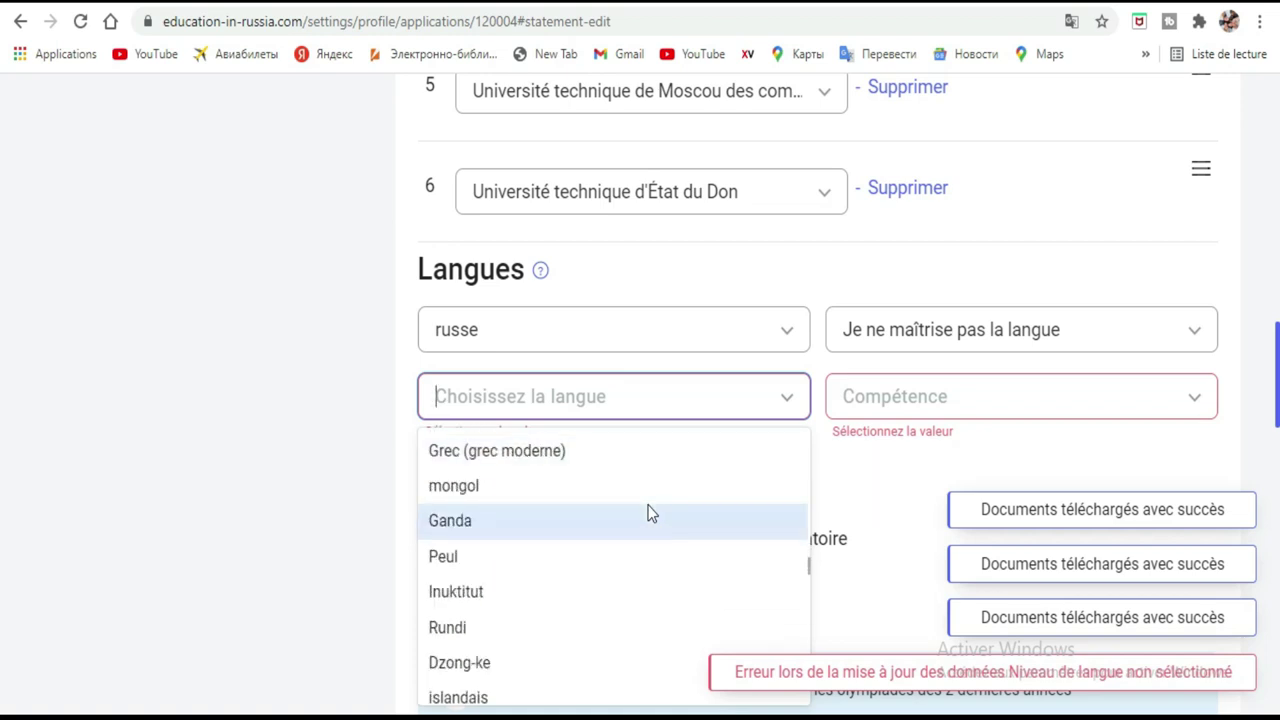
{"action": "scroll", "coordinate": [648, 513], "scroll_direction": "down", "scroll_amount": 5}
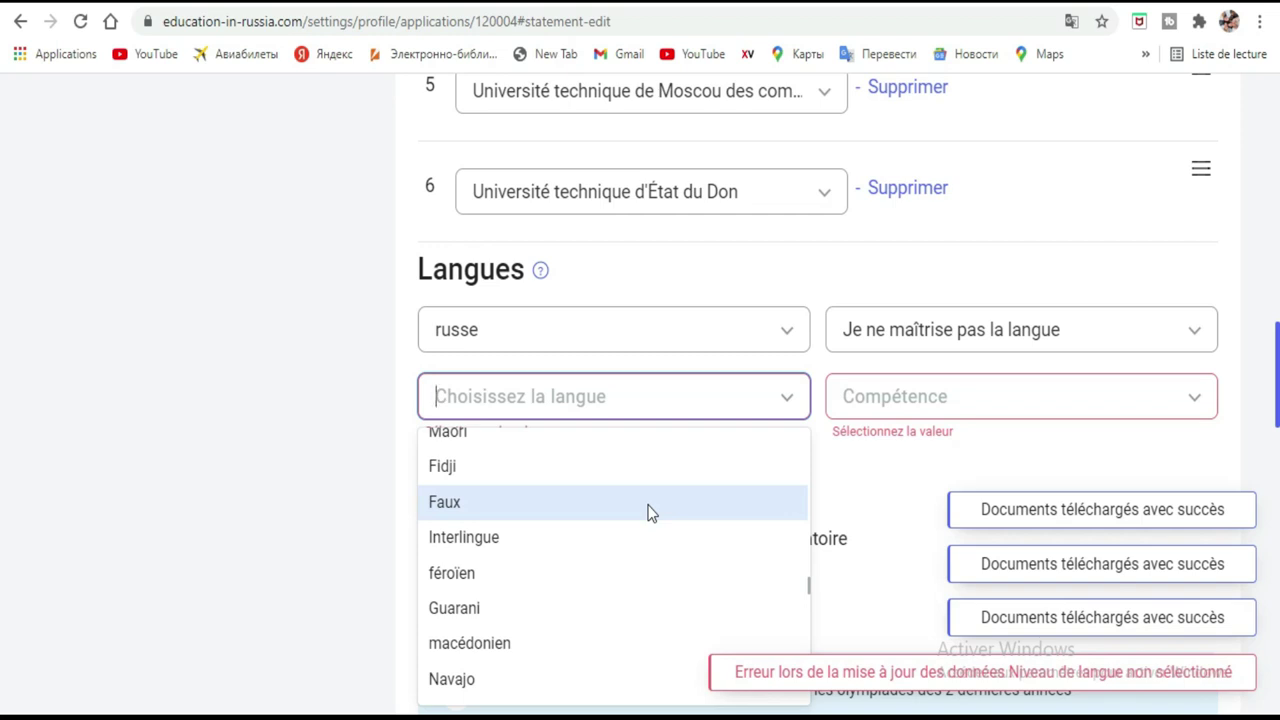
{"action": "scroll", "coordinate": [648, 513], "scroll_direction": "up", "scroll_amount": 1}
{"action": "scroll", "coordinate": [648, 513], "scroll_direction": "down", "scroll_amount": 3}
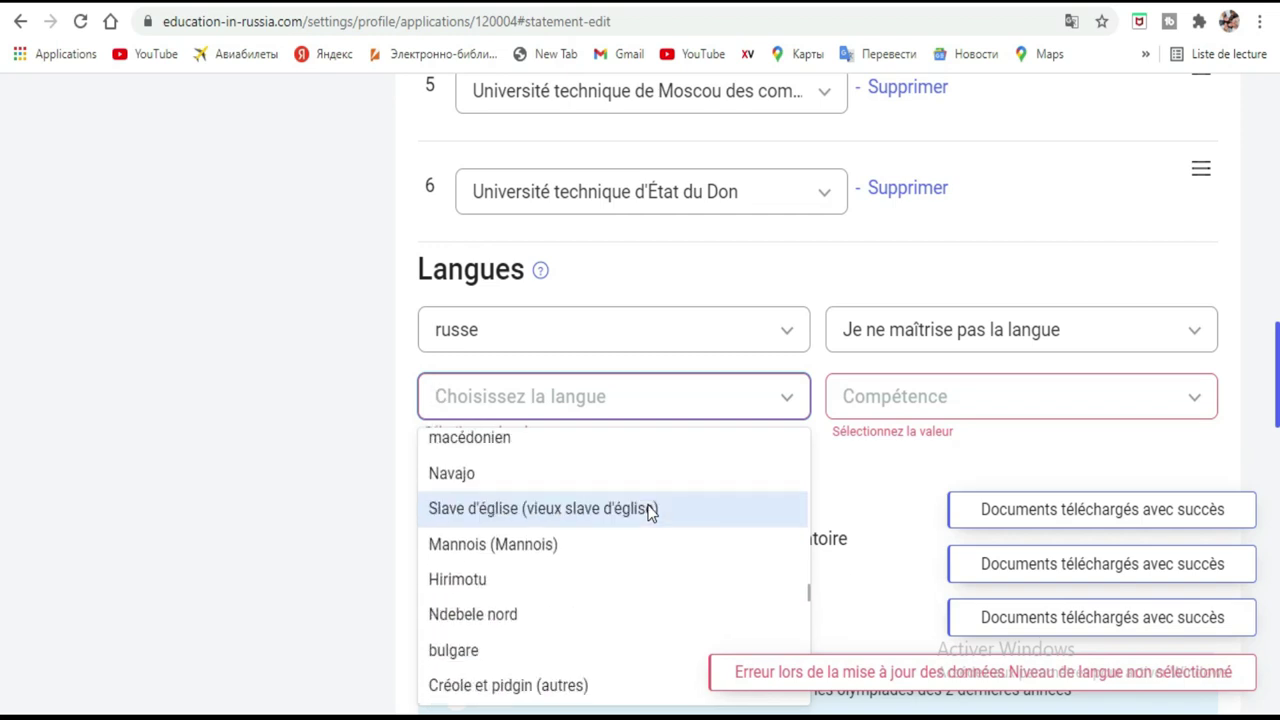
{"action": "scroll", "coordinate": [648, 513], "scroll_direction": "down", "scroll_amount": 5}
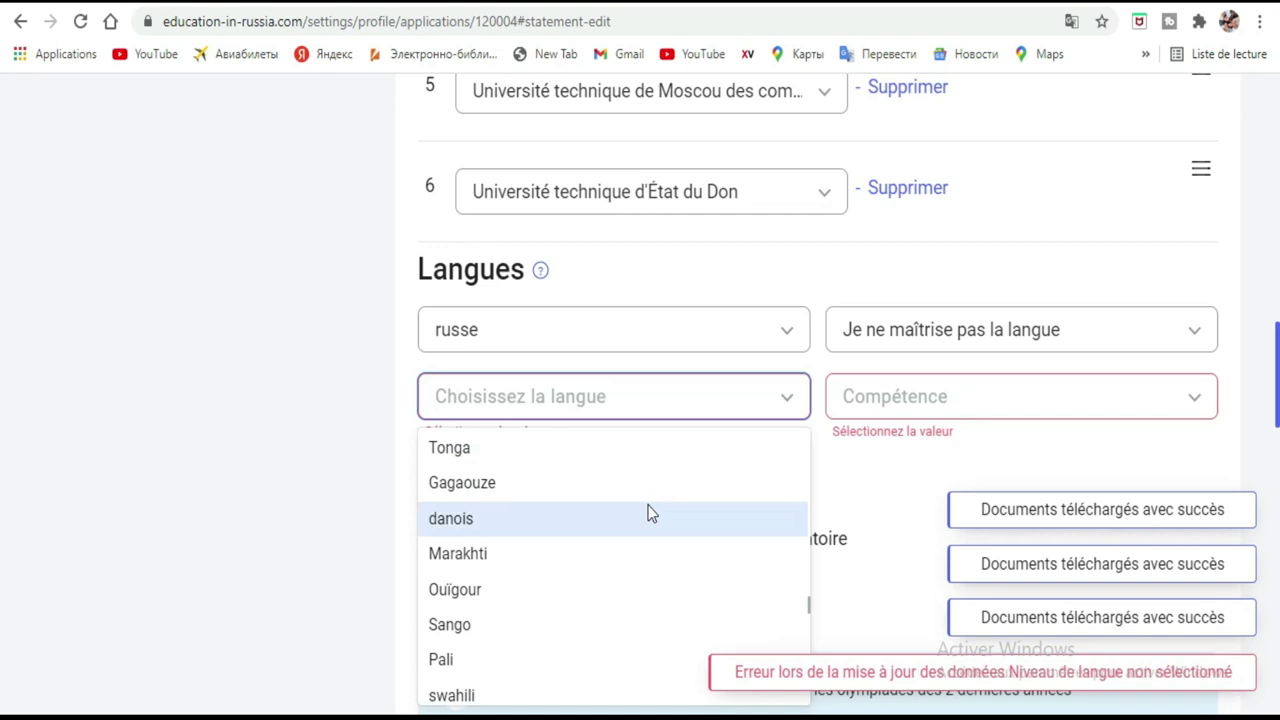
{"action": "scroll", "coordinate": [648, 513], "scroll_direction": "down", "scroll_amount": 5}
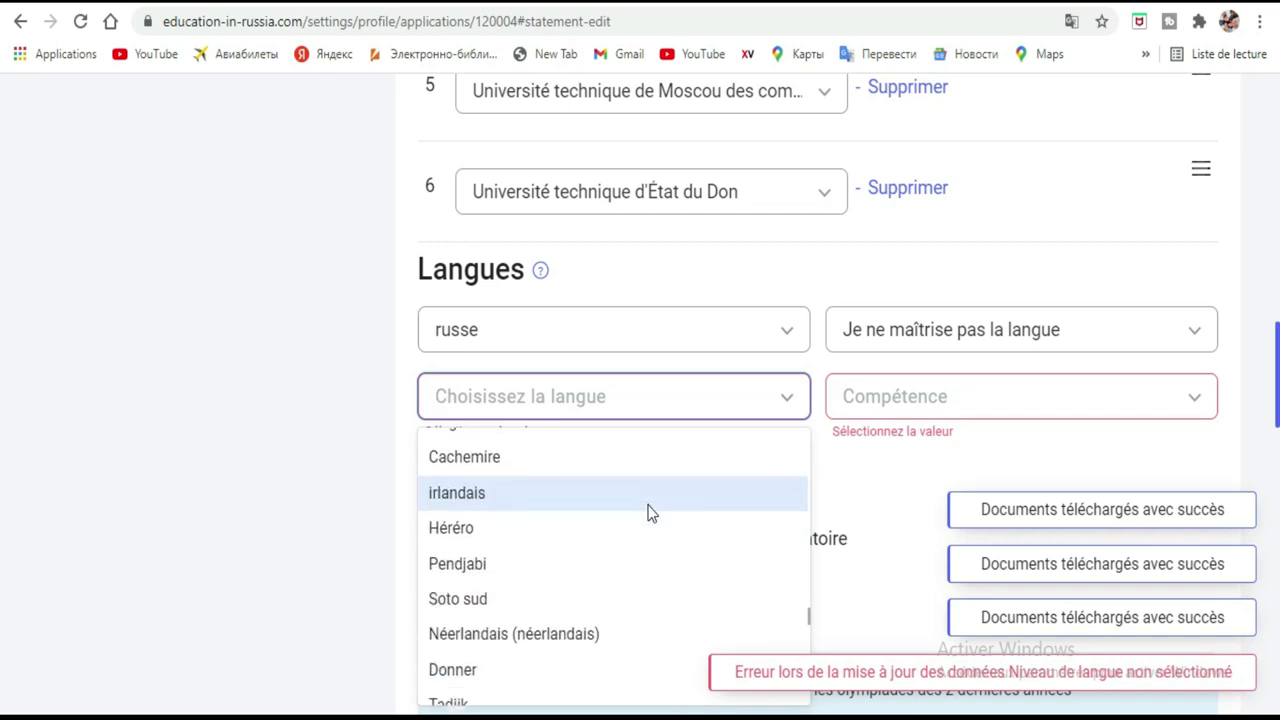
{"action": "scroll", "coordinate": [648, 513], "scroll_direction": "down", "scroll_amount": 5}
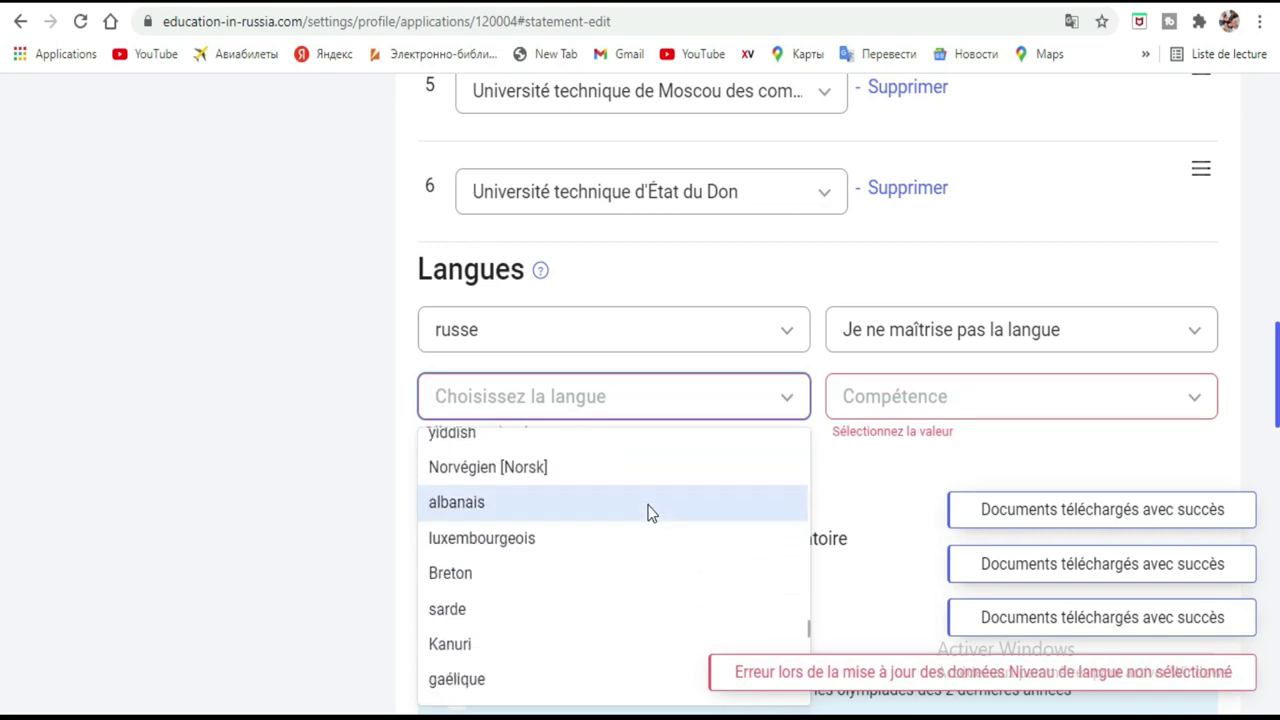
{"action": "scroll", "coordinate": [648, 513], "scroll_direction": "down", "scroll_amount": 5}
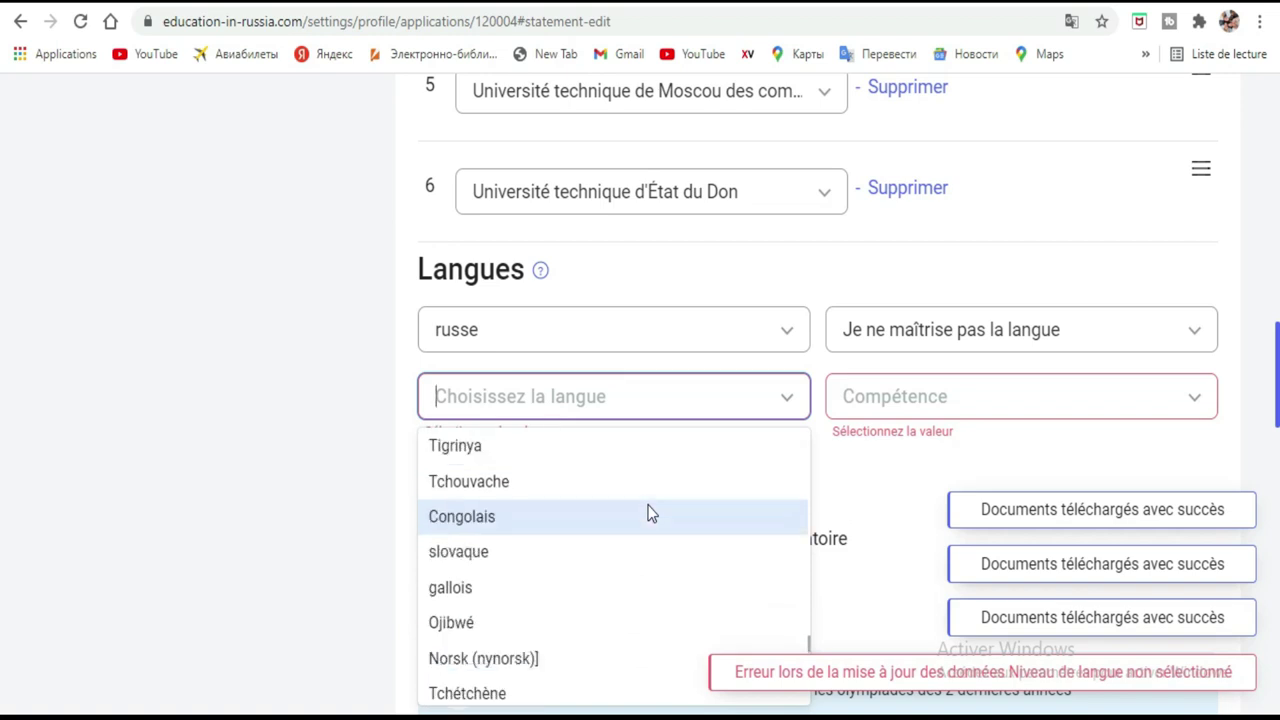
{"action": "scroll", "coordinate": [648, 513], "scroll_direction": "down", "scroll_amount": 4}
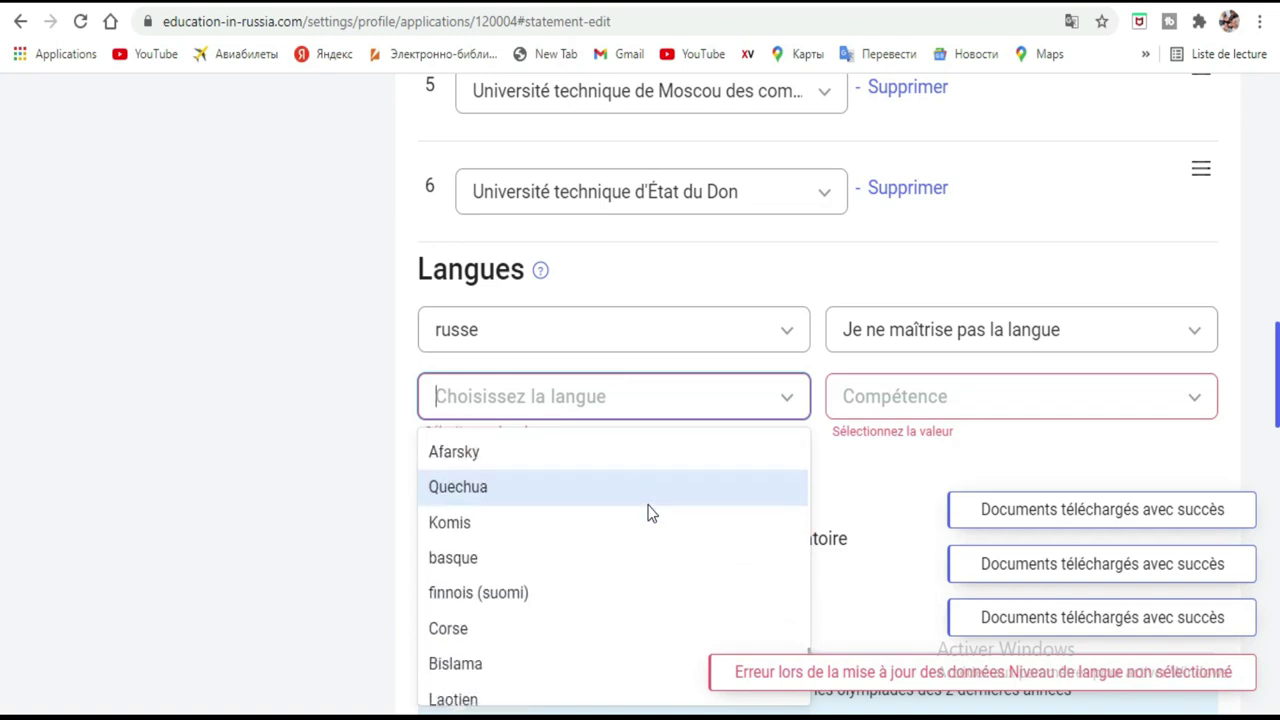
{"action": "scroll", "coordinate": [648, 513], "scroll_direction": "down", "scroll_amount": 4}
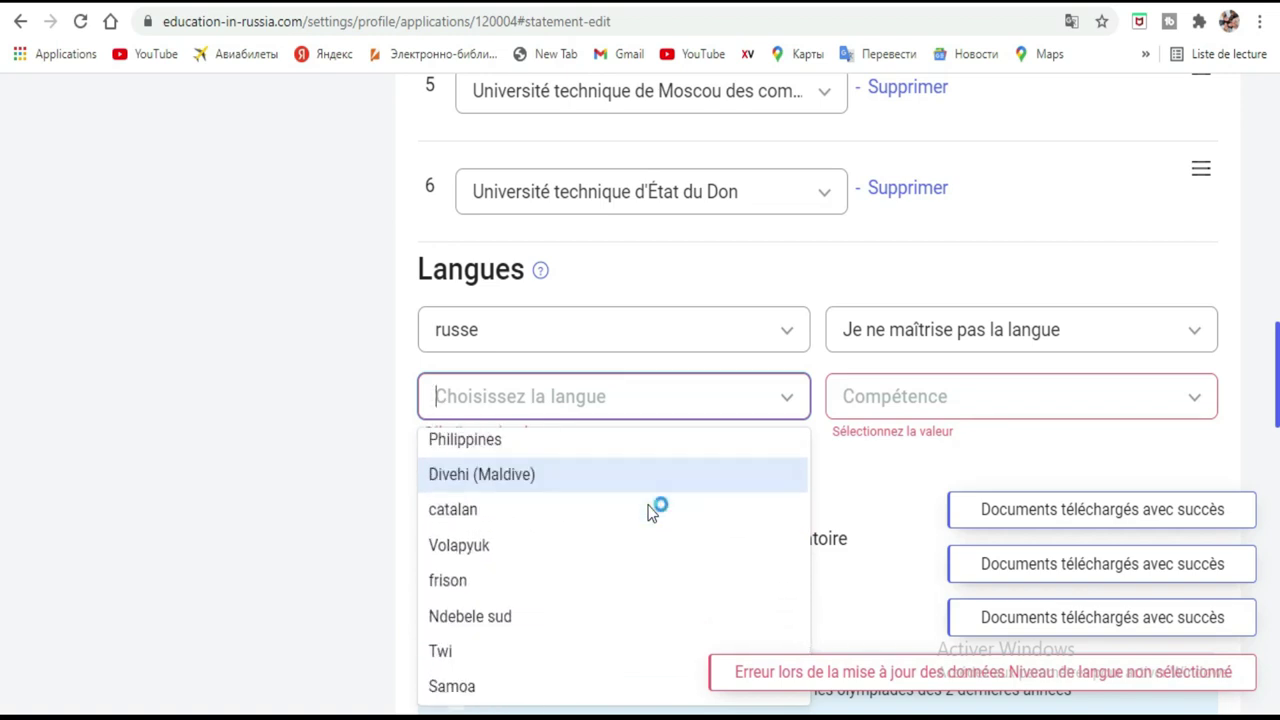
{"action": "scroll", "coordinate": [648, 513], "scroll_direction": "down", "scroll_amount": 4}
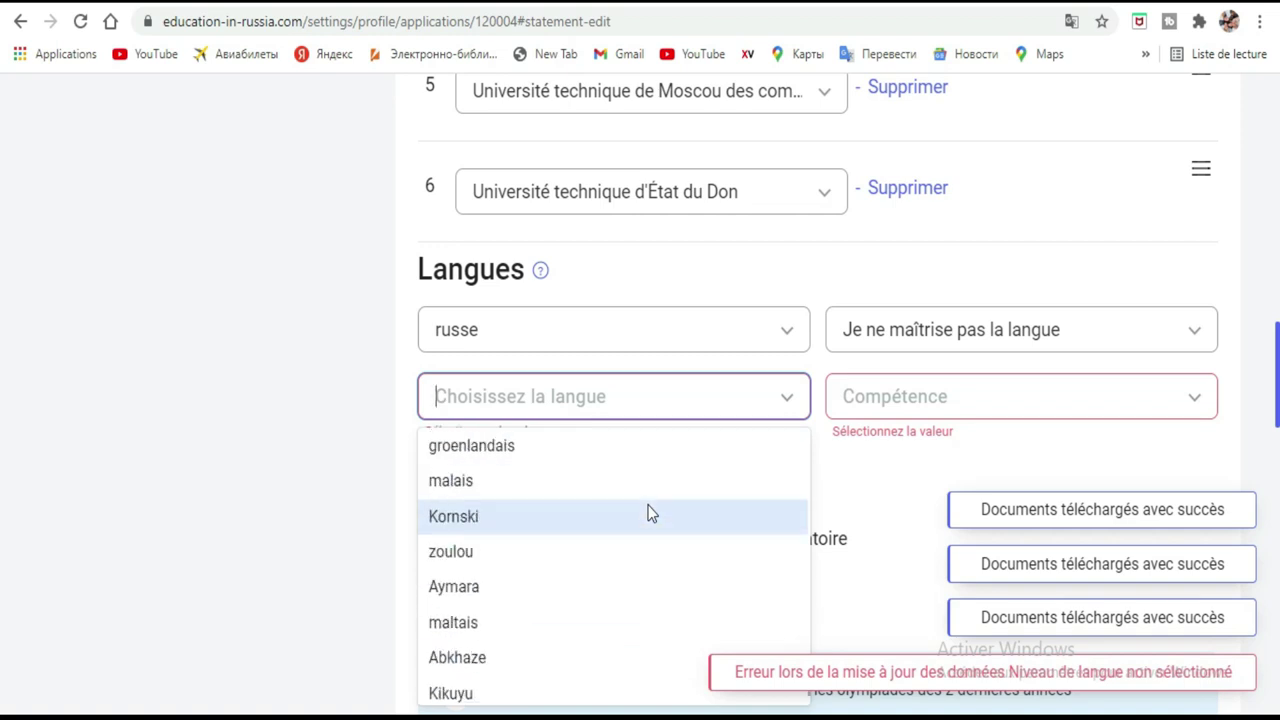
{"action": "scroll", "coordinate": [648, 513], "scroll_direction": "down", "scroll_amount": 1}
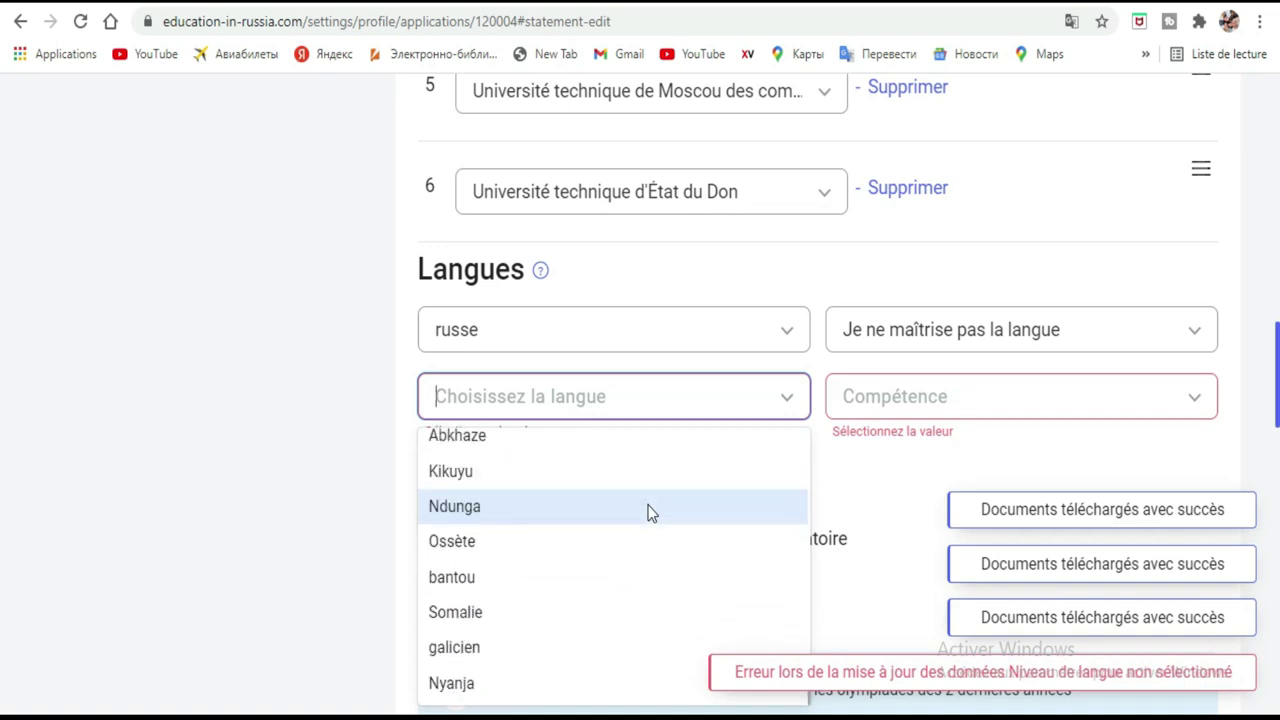
{"action": "scroll", "coordinate": [583, 591], "scroll_direction": "up", "scroll_amount": 3}
{"action": "scroll", "coordinate": [581, 585], "scroll_direction": "up", "scroll_amount": 3}
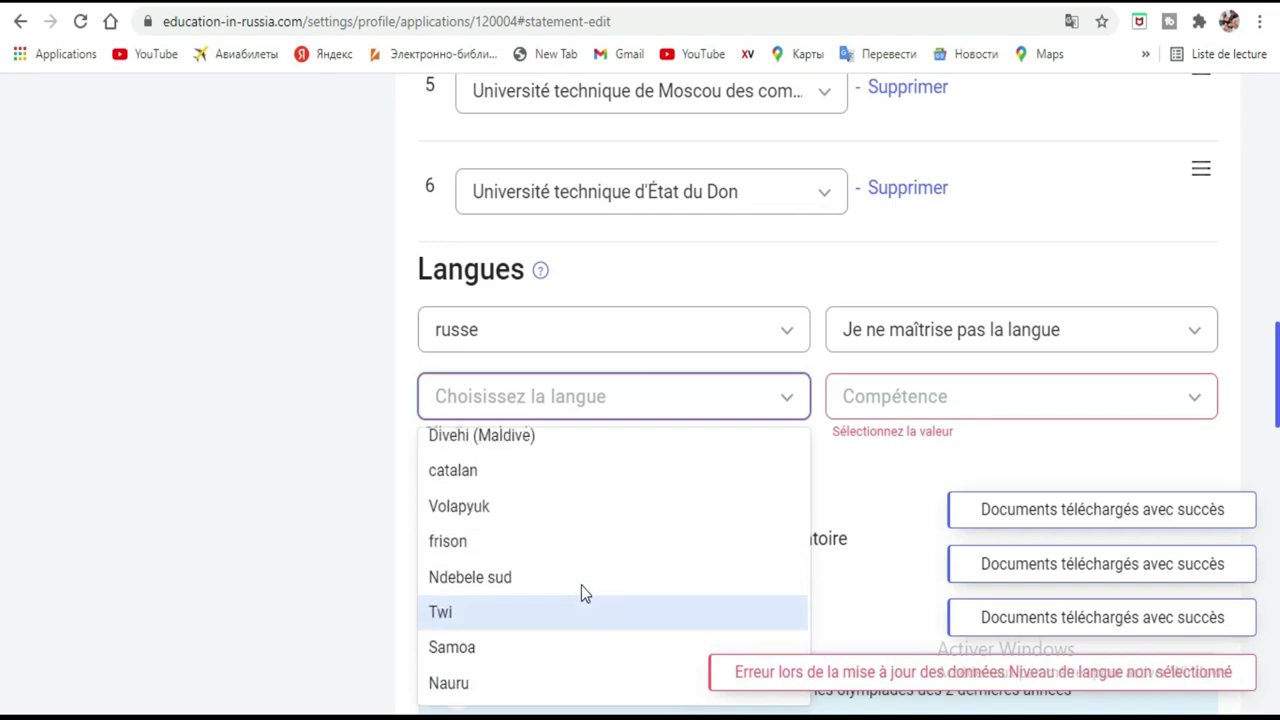
{"action": "scroll", "coordinate": [581, 585], "scroll_direction": "up", "scroll_amount": 4}
{"action": "scroll", "coordinate": [581, 585], "scroll_direction": "up", "scroll_amount": 4}
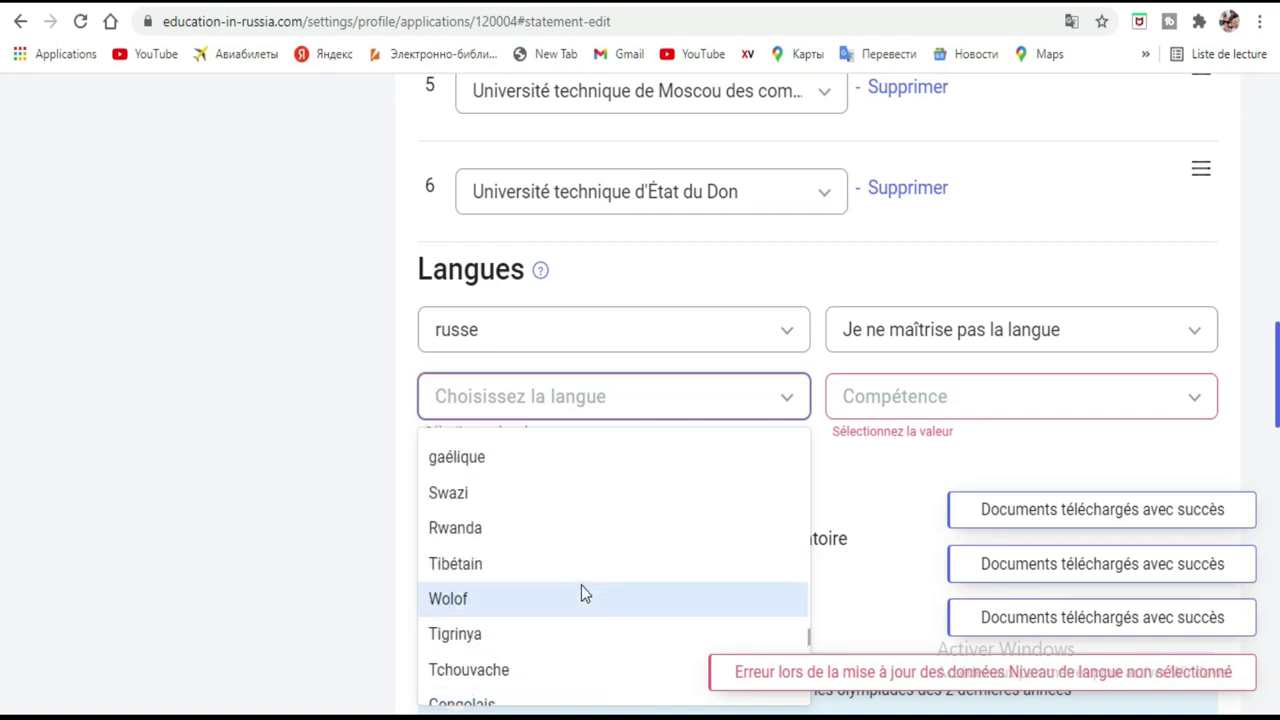
{"action": "scroll", "coordinate": [581, 585], "scroll_direction": "up", "scroll_amount": 3}
{"action": "scroll", "coordinate": [581, 592], "scroll_direction": "up", "scroll_amount": 3}
{"action": "scroll", "coordinate": [581, 590], "scroll_direction": "up", "scroll_amount": 3}
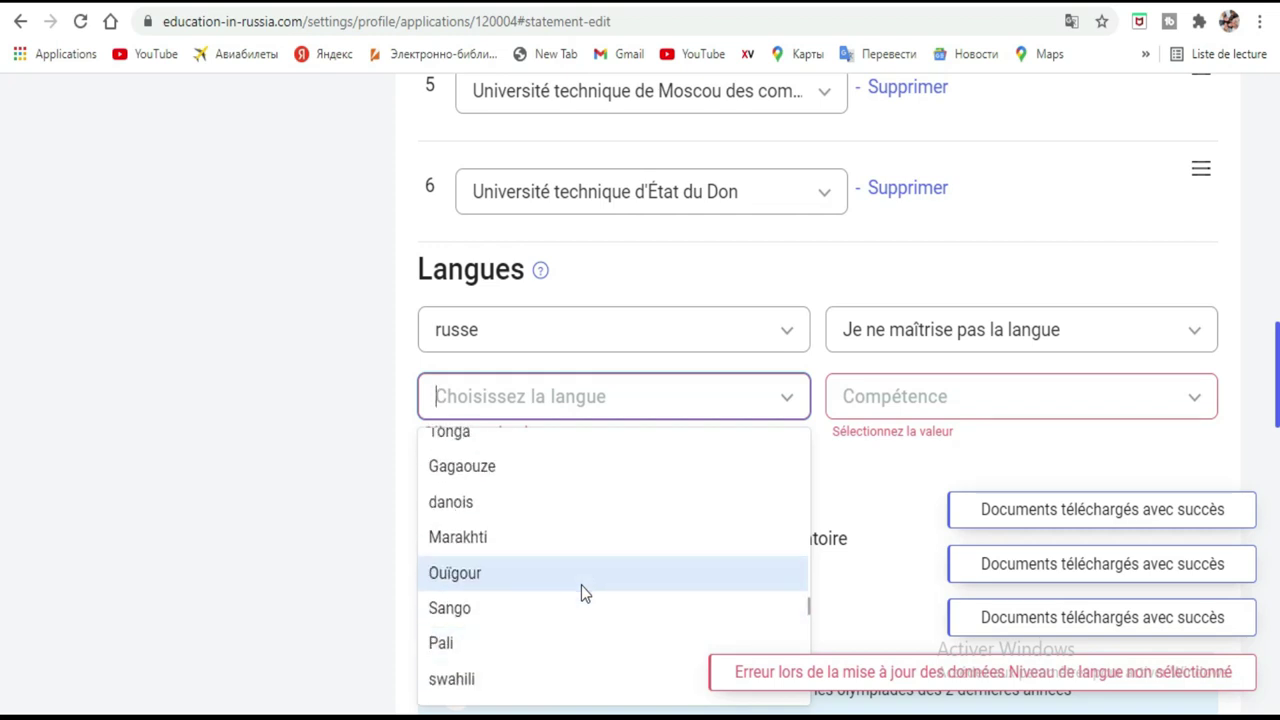
{"action": "scroll", "coordinate": [581, 592], "scroll_direction": "up", "scroll_amount": 1}
{"action": "scroll", "coordinate": [581, 592], "scroll_direction": "up", "scroll_amount": 2}
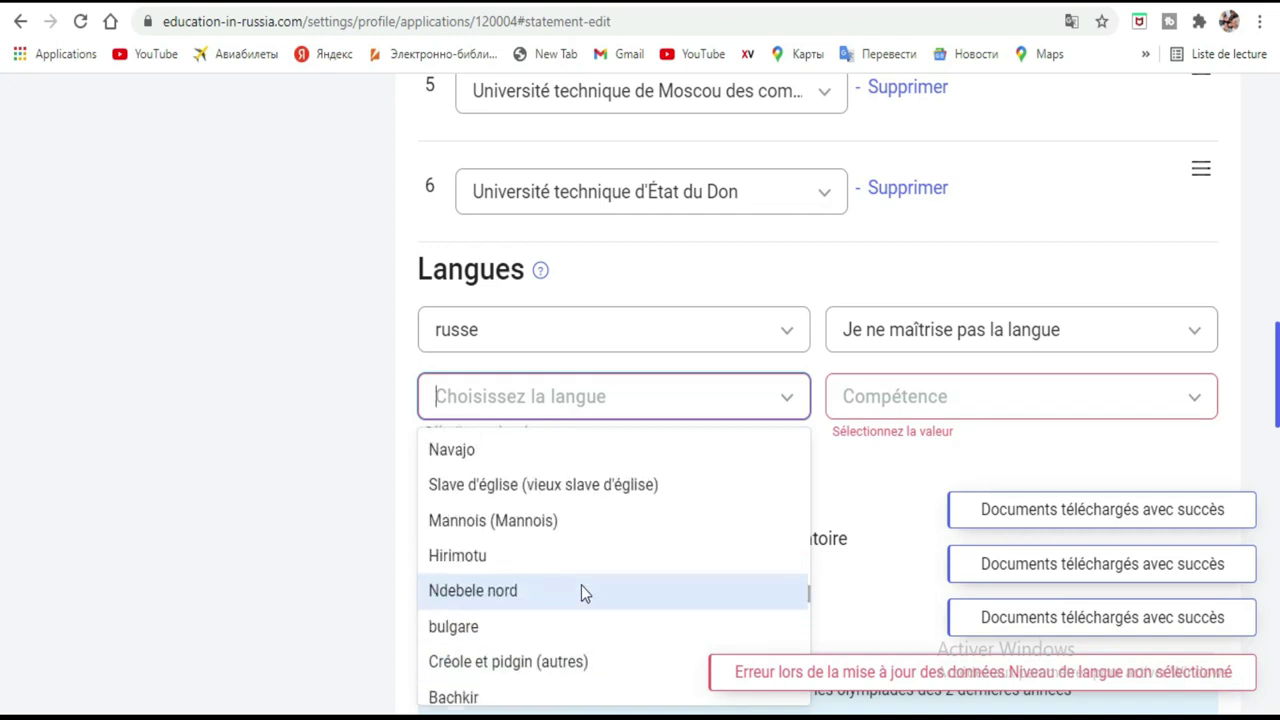
{"action": "scroll", "coordinate": [581, 592], "scroll_direction": "up", "scroll_amount": 2}
{"action": "scroll", "coordinate": [581, 592], "scroll_direction": "up", "scroll_amount": 3}
{"action": "scroll", "coordinate": [583, 592], "scroll_direction": "up", "scroll_amount": 3}
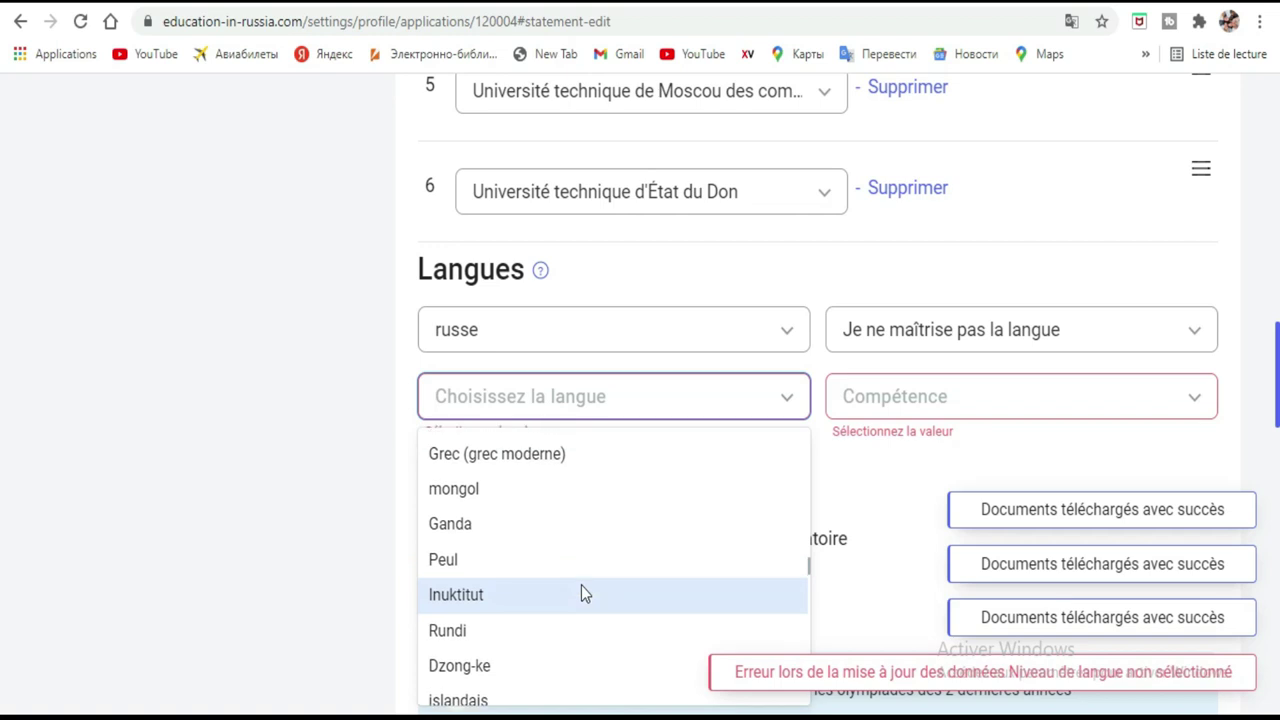
{"action": "scroll", "coordinate": [584, 593], "scroll_direction": "up", "scroll_amount": 1}
{"action": "scroll", "coordinate": [583, 593], "scroll_direction": "up", "scroll_amount": 4}
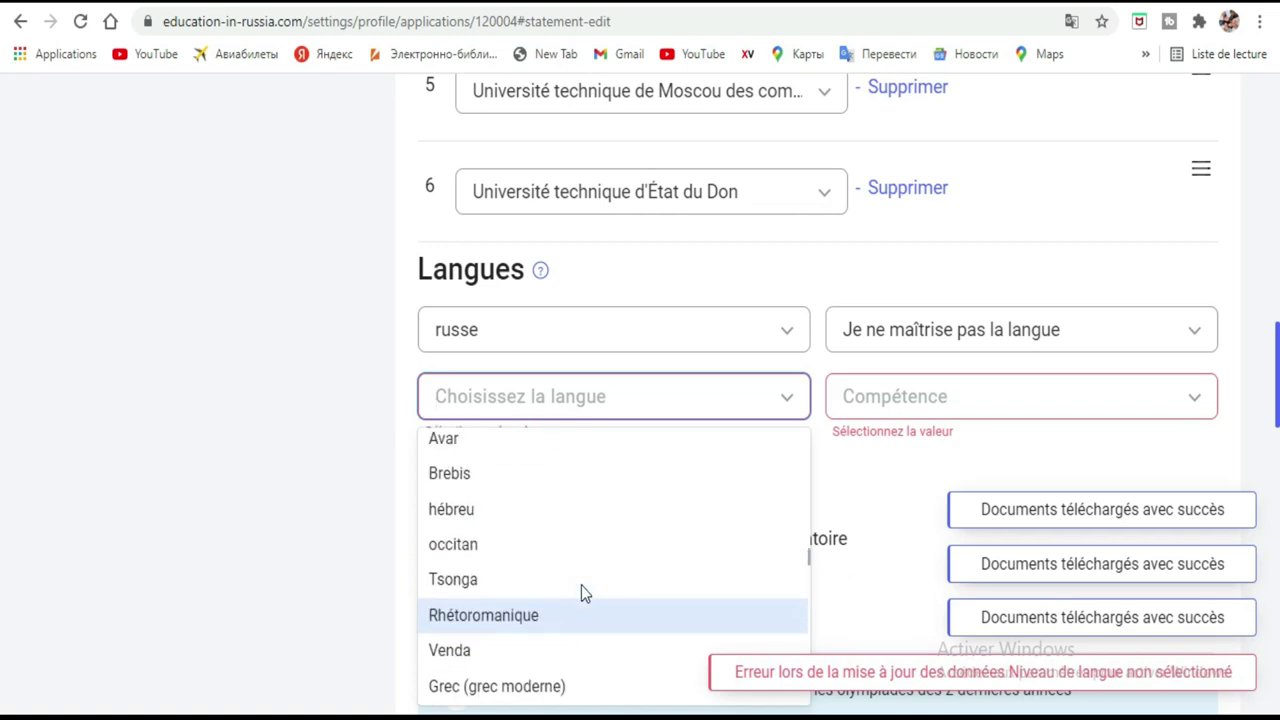
{"action": "scroll", "coordinate": [581, 593], "scroll_direction": "up", "scroll_amount": 4}
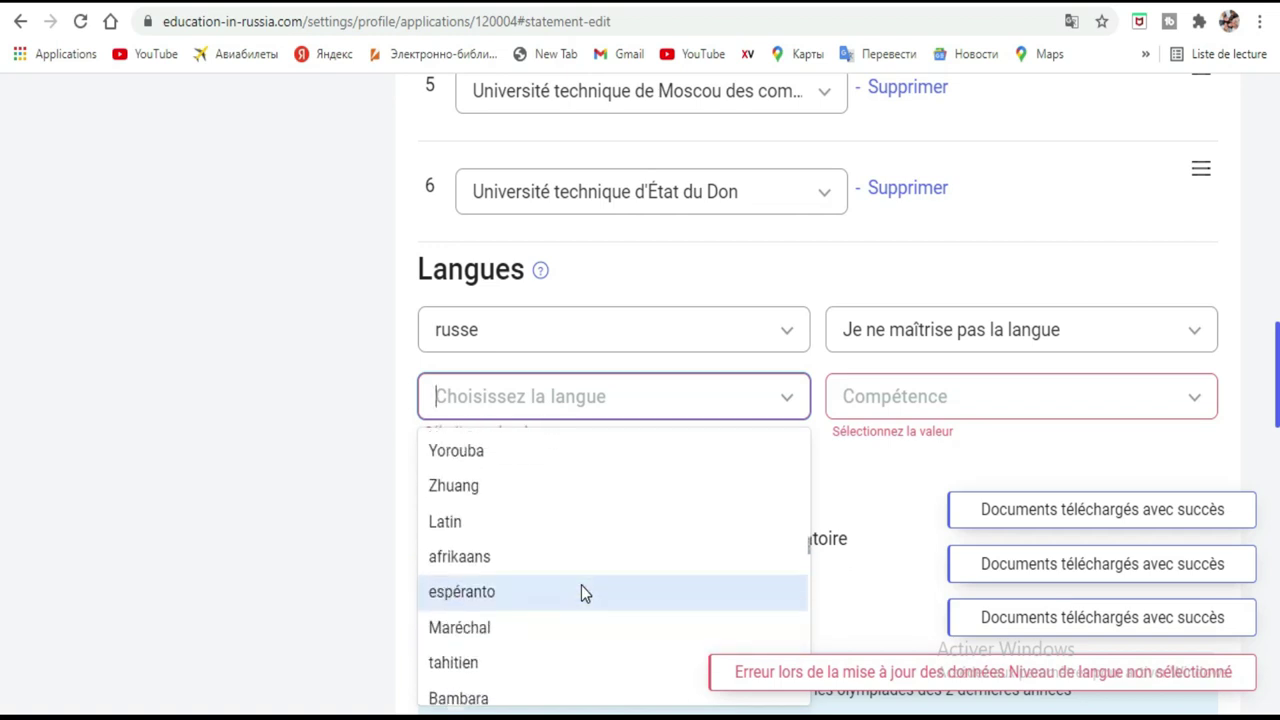
{"action": "scroll", "coordinate": [582, 592], "scroll_direction": "up", "scroll_amount": 4}
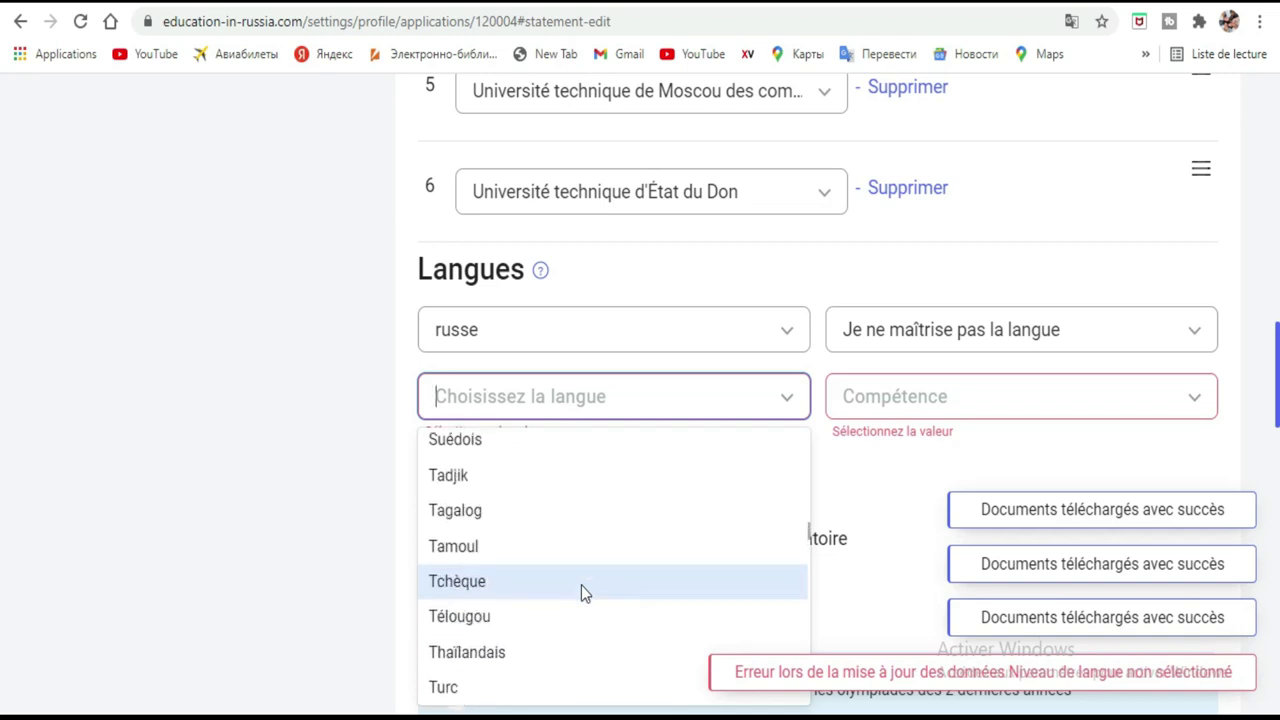
{"action": "scroll", "coordinate": [583, 592], "scroll_direction": "up", "scroll_amount": 1}
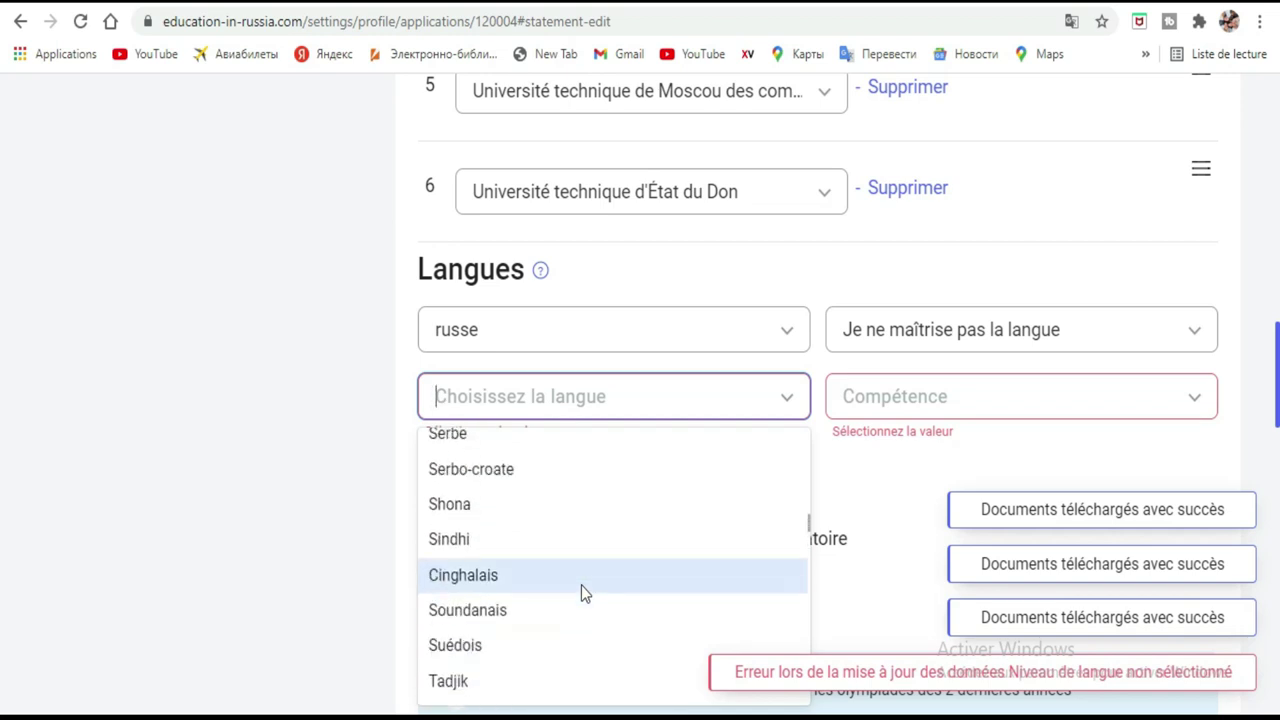
{"action": "scroll", "coordinate": [581, 585], "scroll_direction": "up", "scroll_amount": 1}
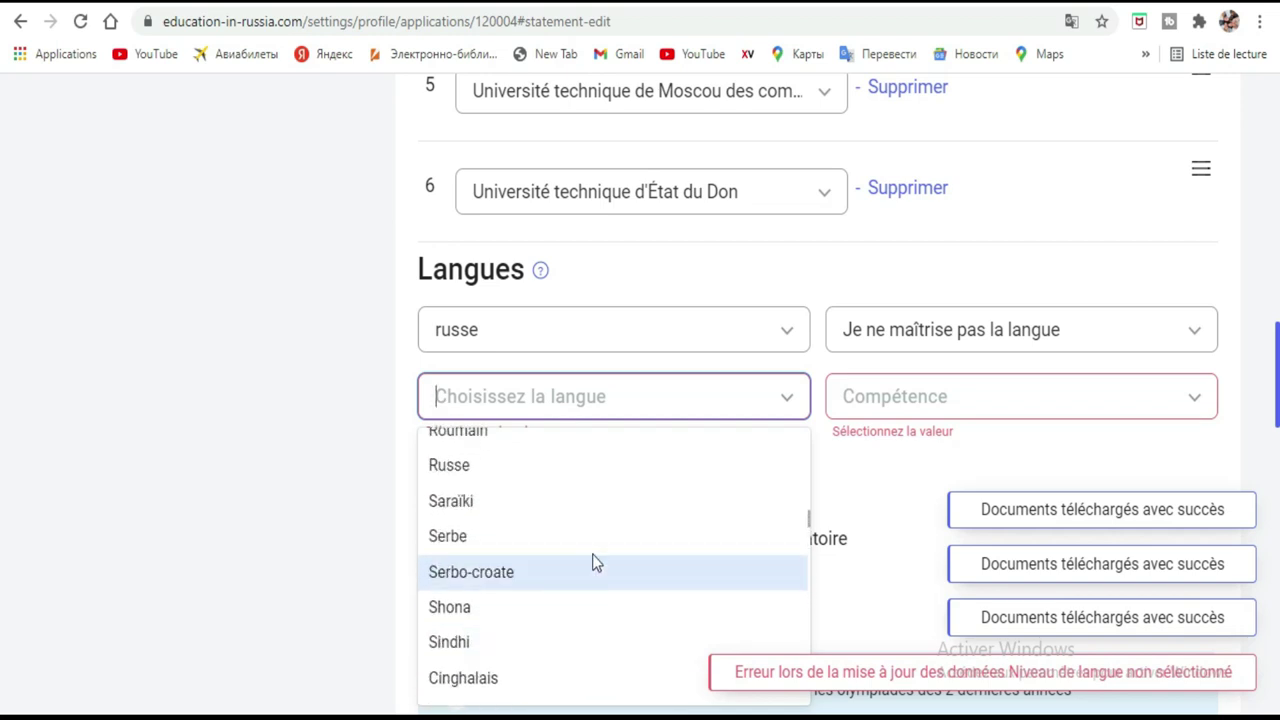
{"action": "scroll", "coordinate": [594, 557], "scroll_direction": "up", "scroll_amount": 1}
{"action": "scroll", "coordinate": [594, 557], "scroll_direction": "up", "scroll_amount": 1}
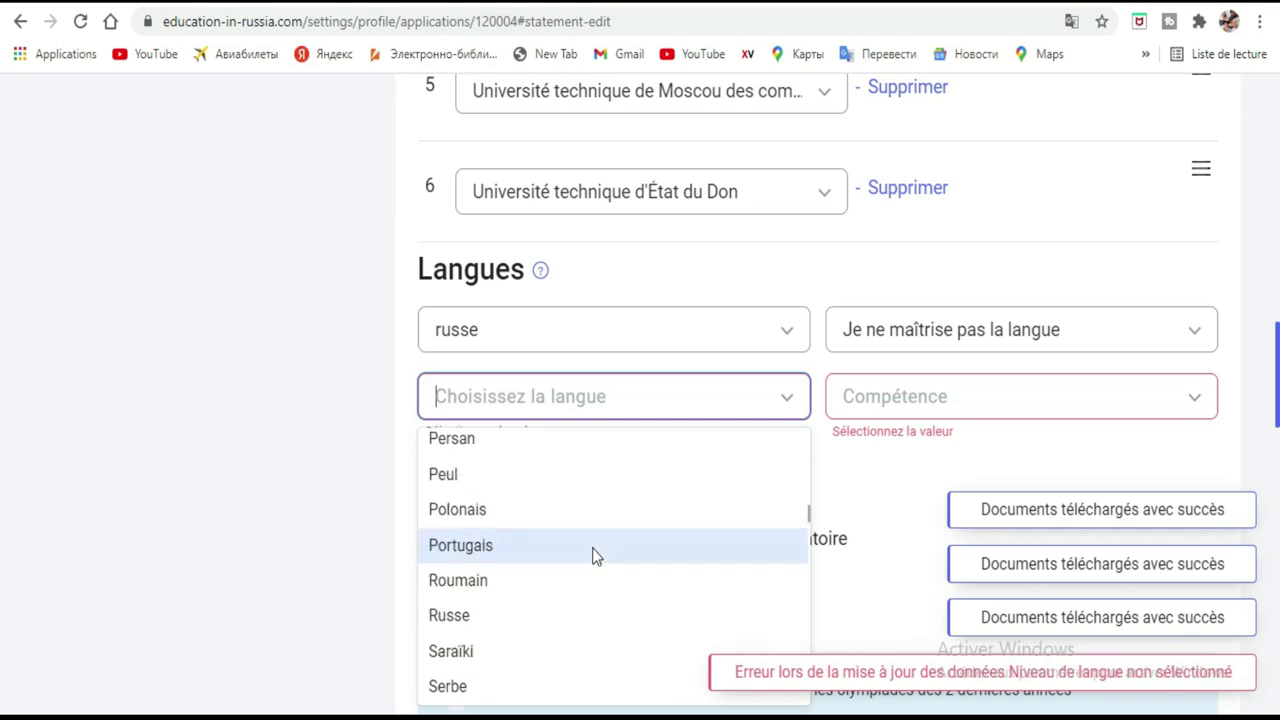
{"action": "scroll", "coordinate": [594, 557], "scroll_direction": "up", "scroll_amount": 1}
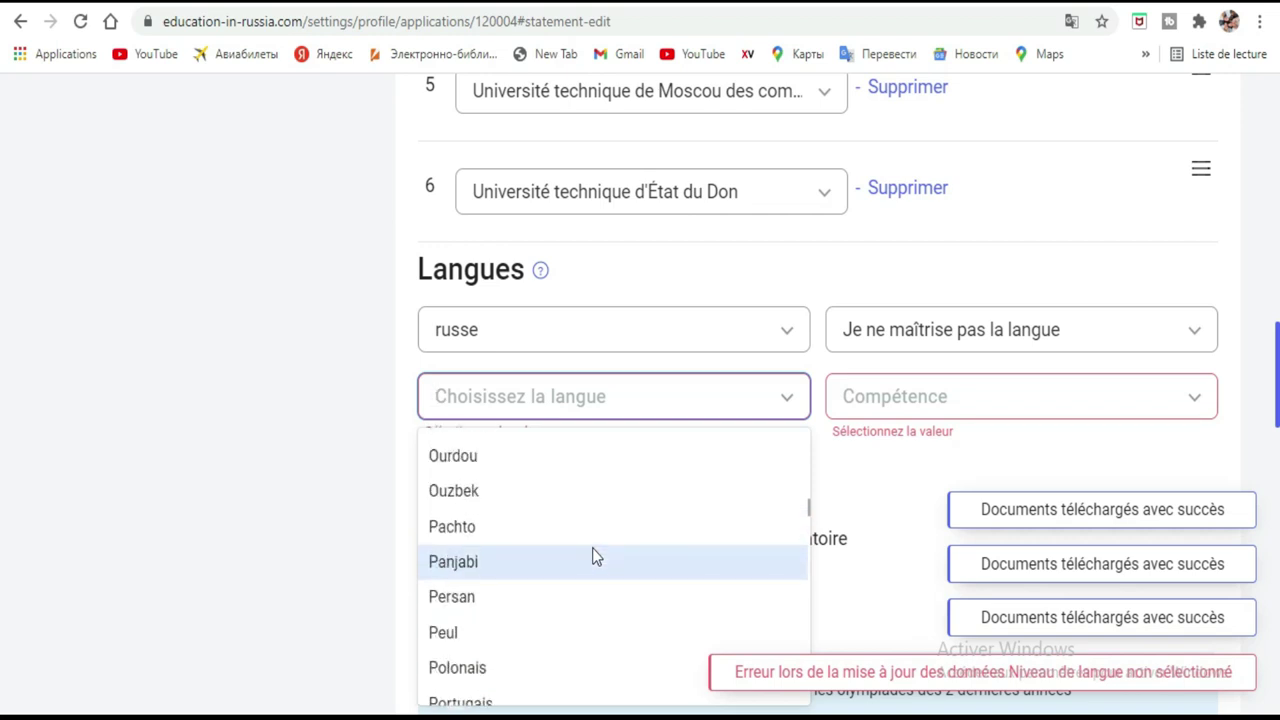
{"action": "scroll", "coordinate": [592, 557], "scroll_direction": "up", "scroll_amount": 3}
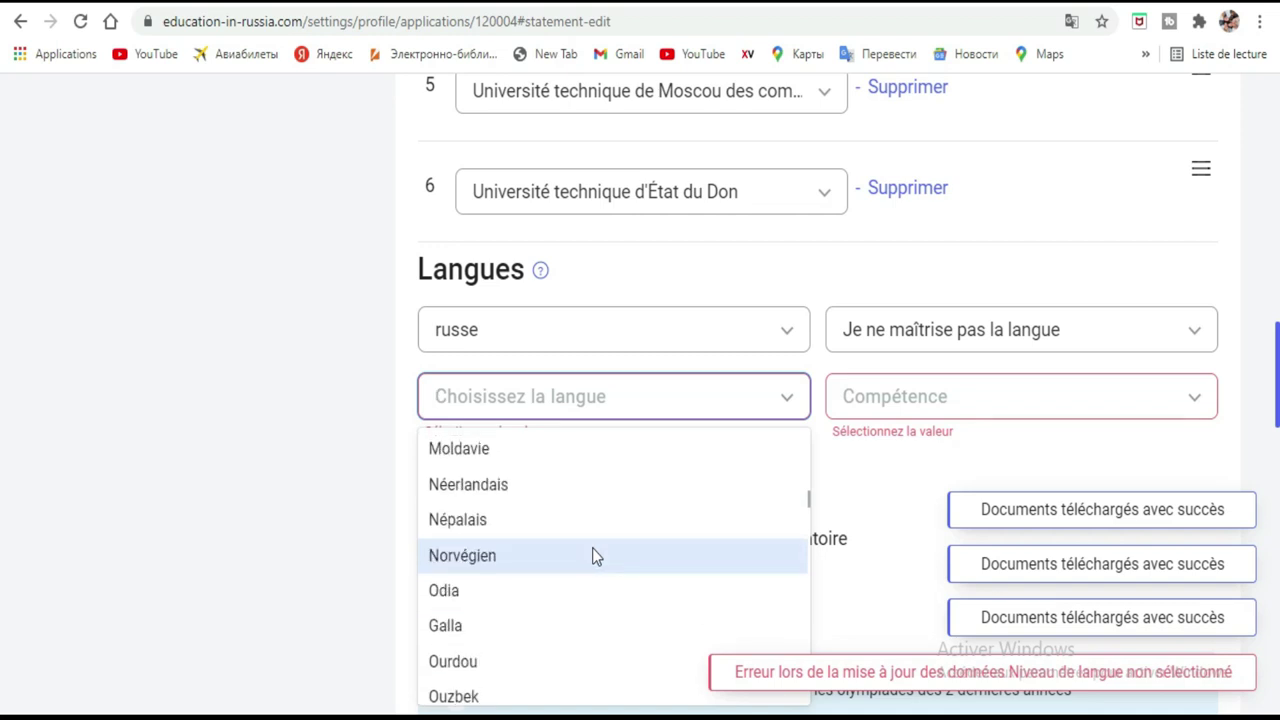
{"action": "scroll", "coordinate": [594, 557], "scroll_direction": "up", "scroll_amount": 1}
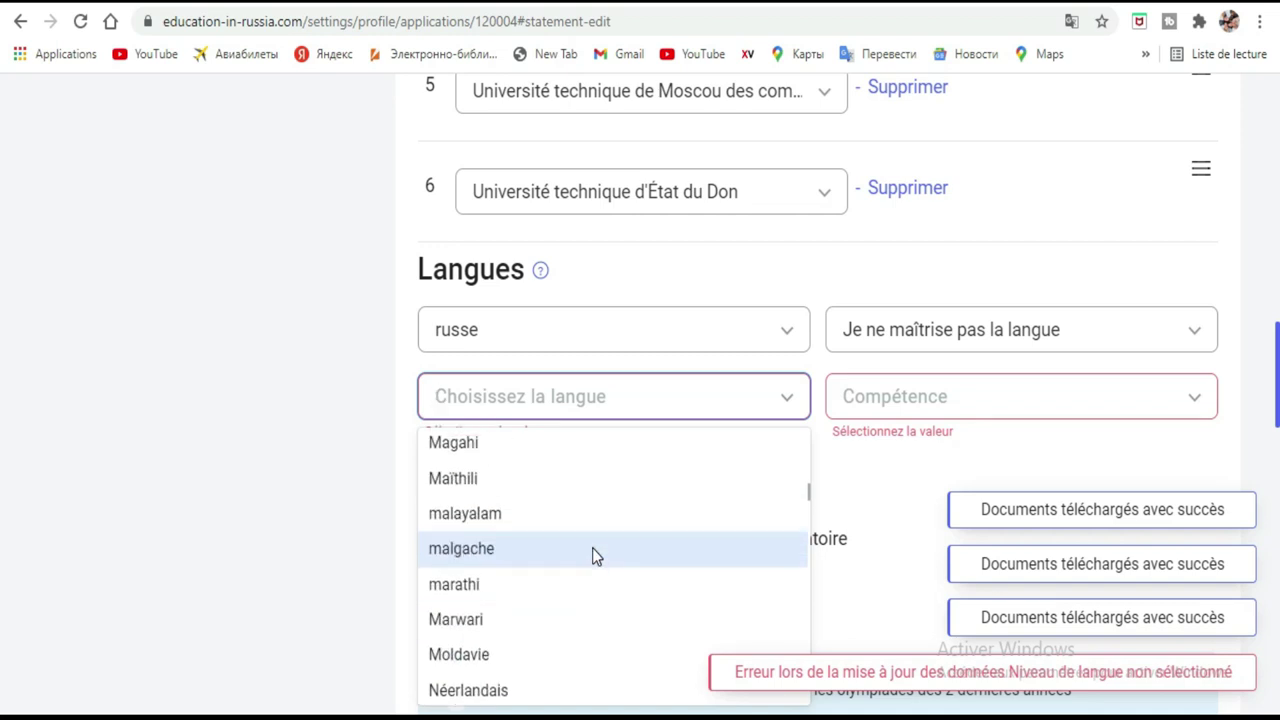
{"action": "scroll", "coordinate": [594, 557], "scroll_direction": "up", "scroll_amount": 1}
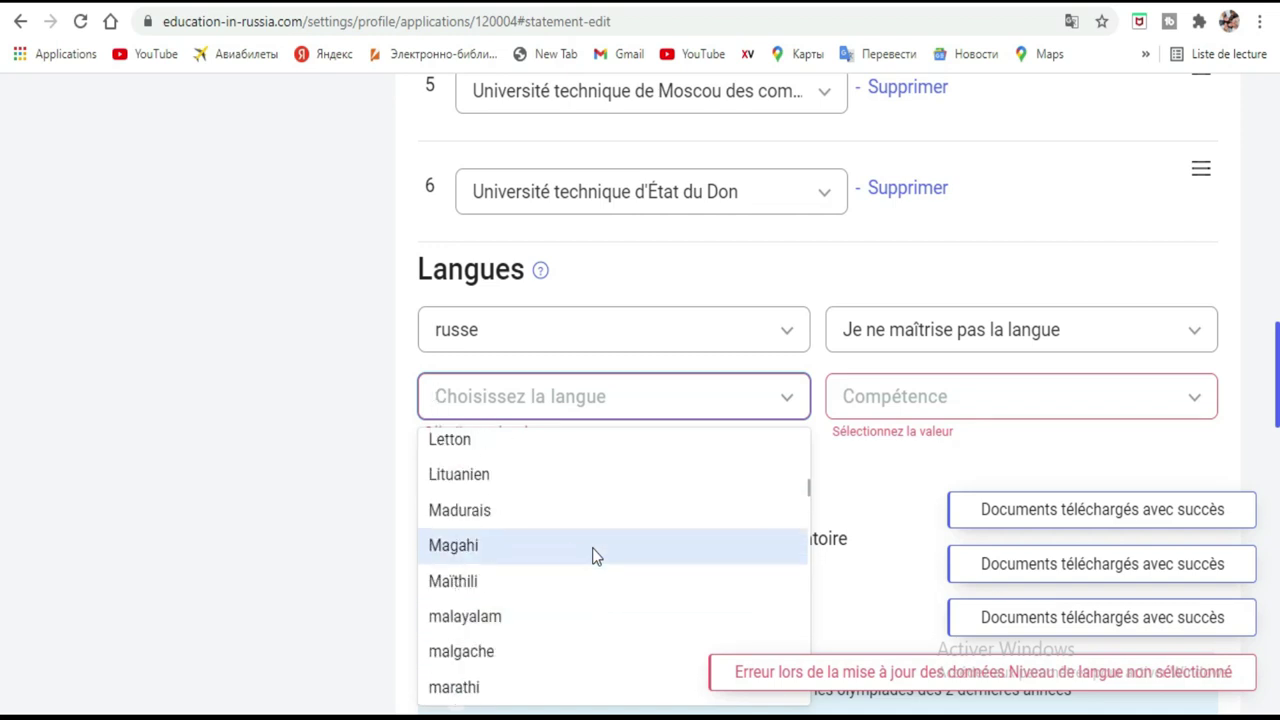
{"action": "scroll", "coordinate": [594, 557], "scroll_direction": "up", "scroll_amount": 1}
{"action": "scroll", "coordinate": [594, 557], "scroll_direction": "up", "scroll_amount": 1}
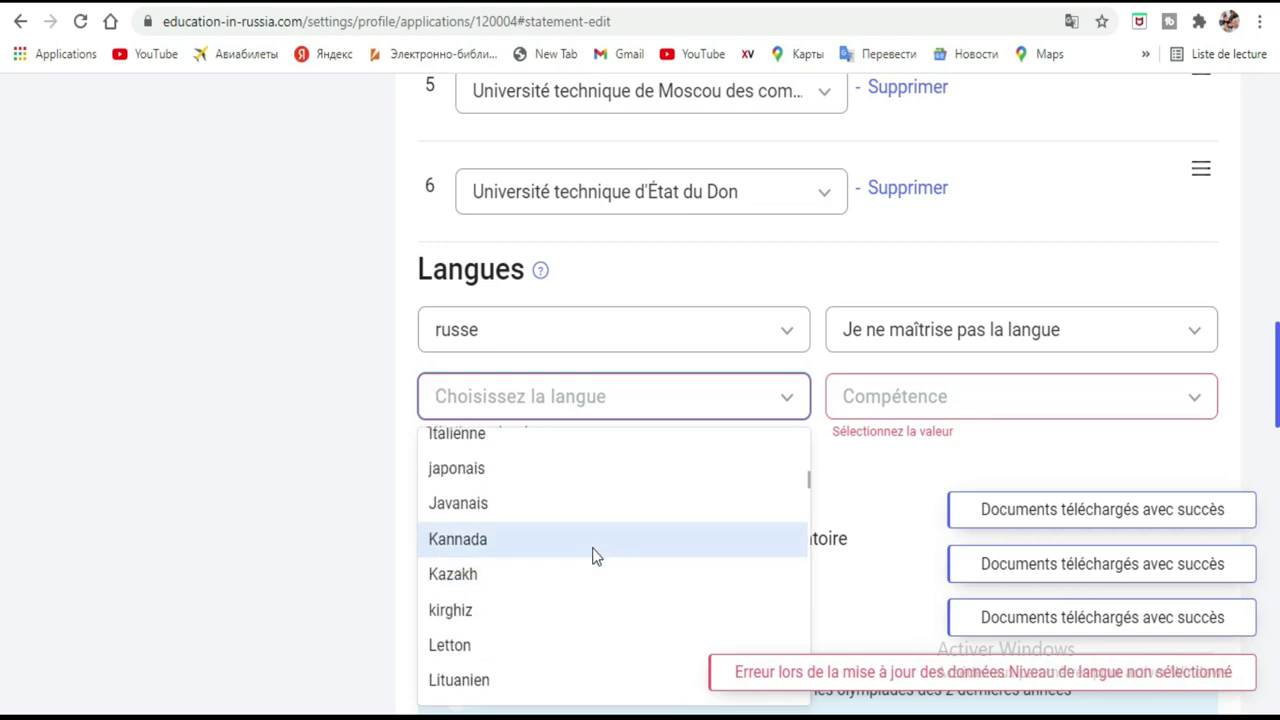
Step: Choose English as the second language in the Langues section
{"action": "scroll", "coordinate": [594, 557], "scroll_direction": "up", "scroll_amount": 3}
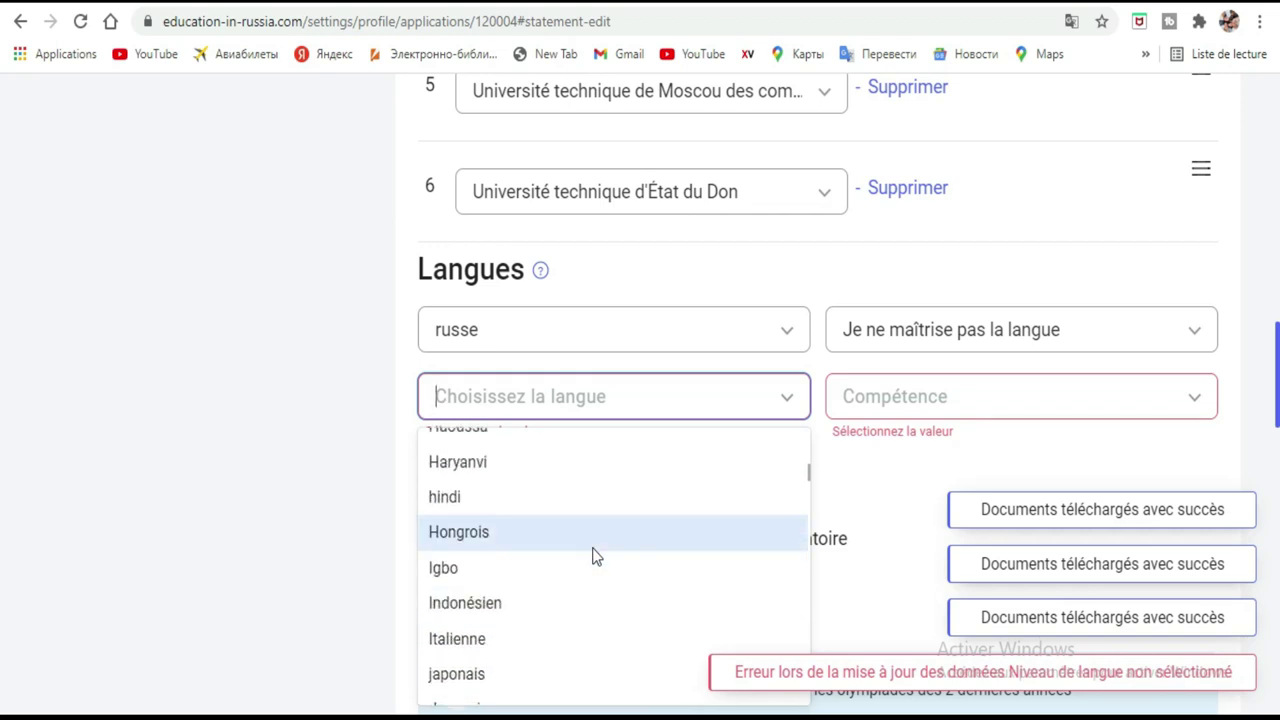
{"action": "scroll", "coordinate": [594, 557], "scroll_direction": "up", "scroll_amount": 2}
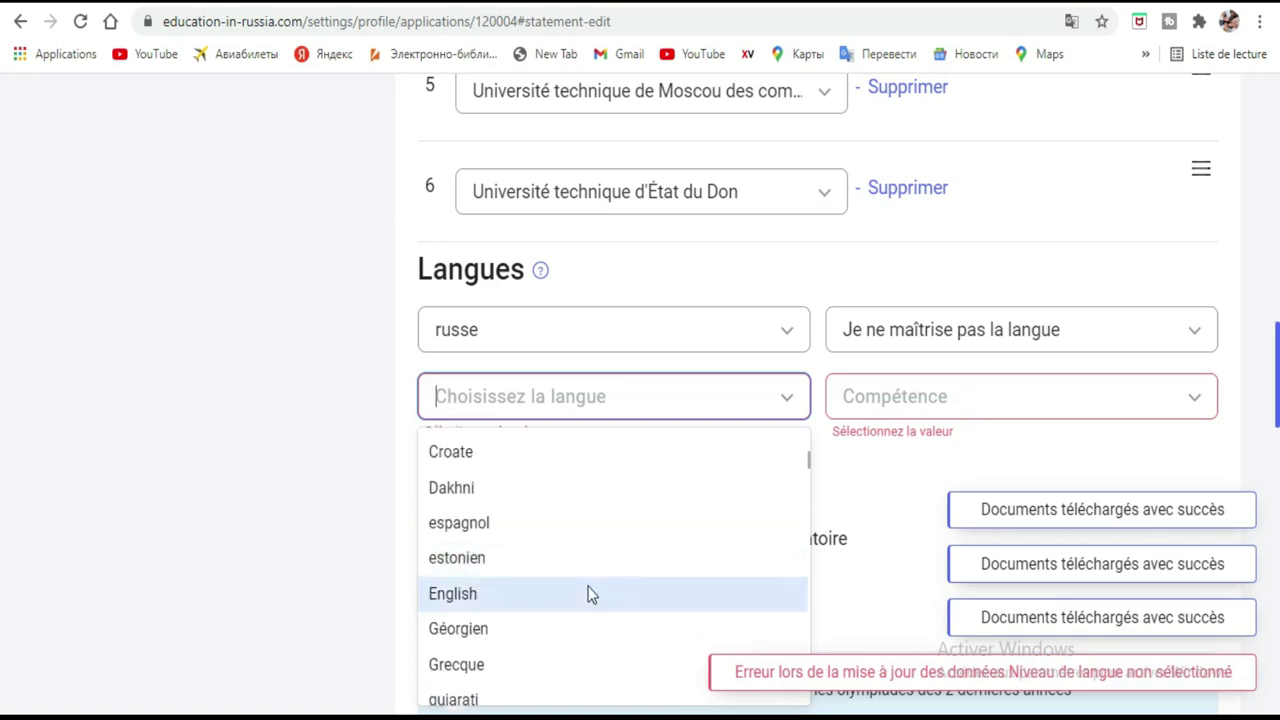
{"action": "left_click", "coordinate": [588, 593]}
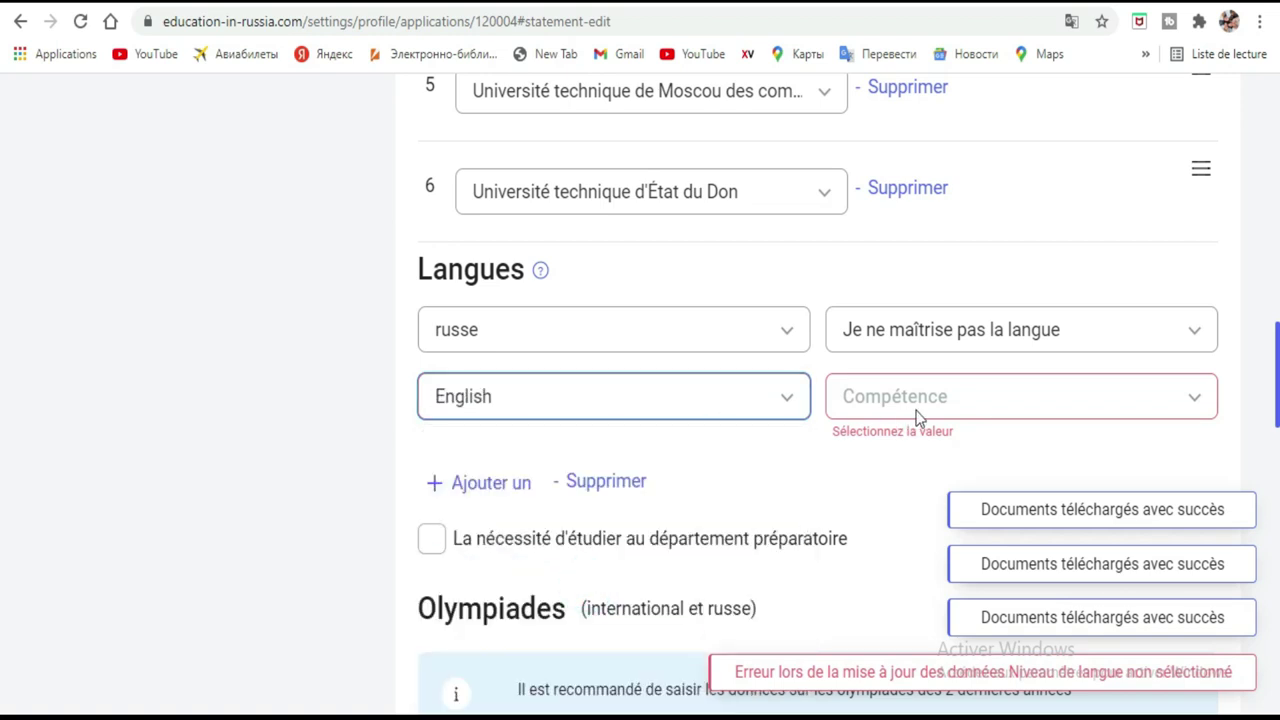
Step: Dismiss the notifications covering the options and set the English competence to "Je suis débutant (j'ai besoin d'un dictionnaire pour comprendre un texte écrit / imprimé)"
{"action": "left_click", "coordinate": [1110, 406]}
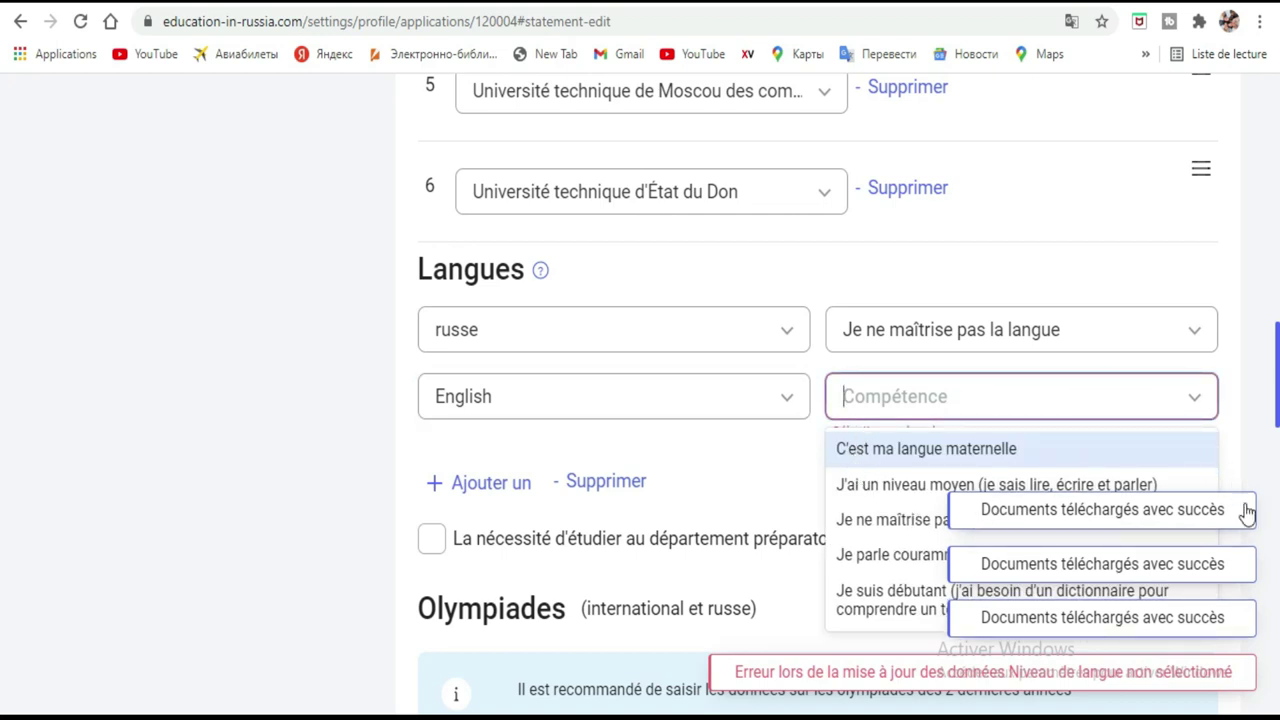
{"action": "left_click", "coordinate": [1232, 476]}
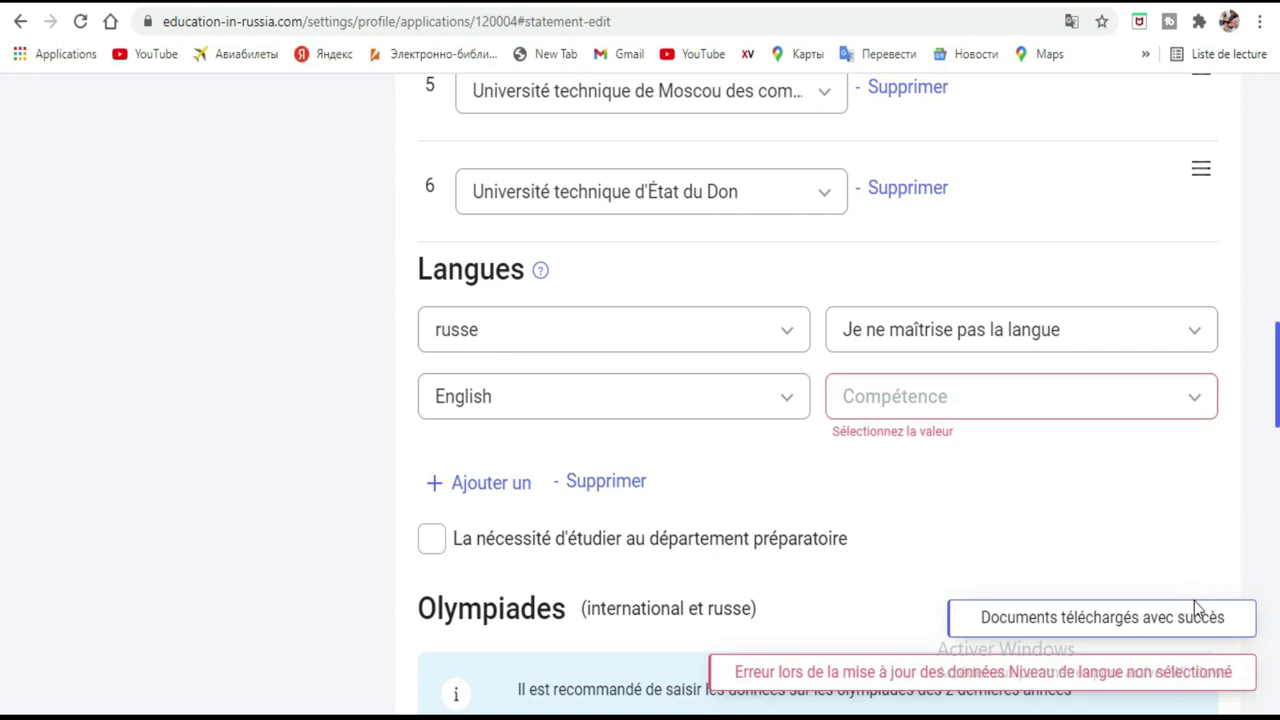
{"action": "left_click", "coordinate": [1100, 398]}
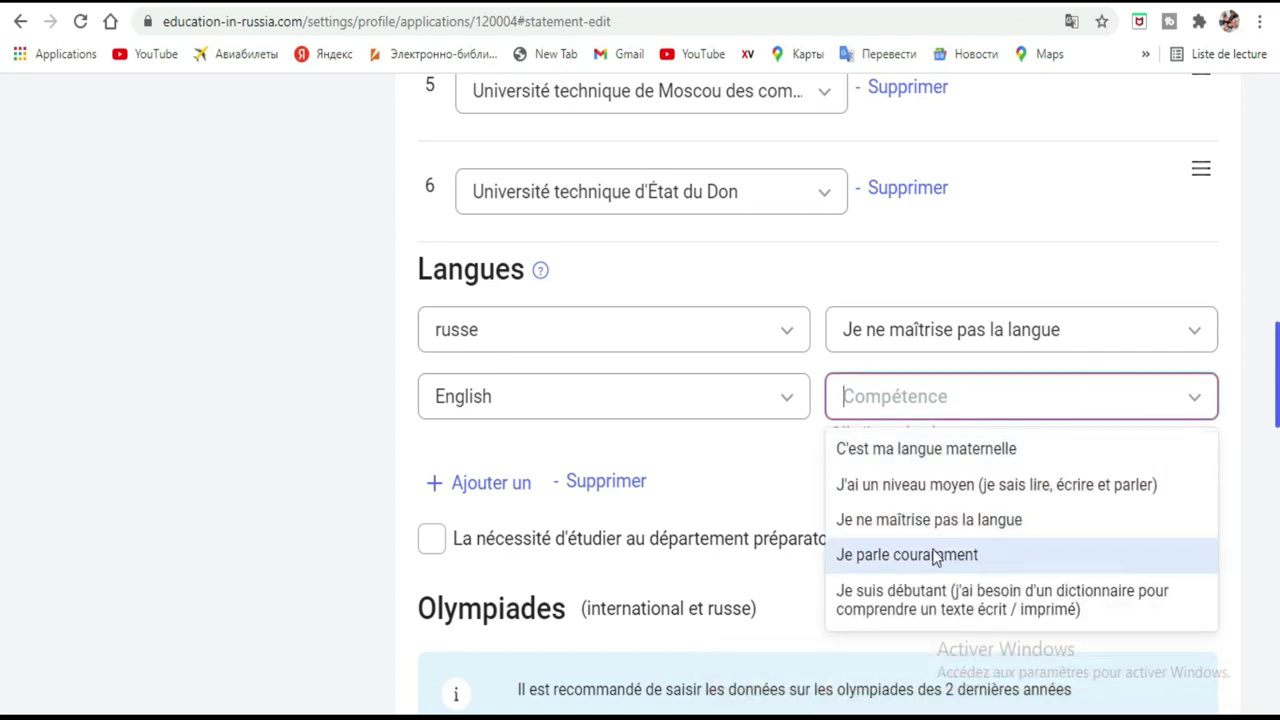
{"action": "left_click", "coordinate": [965, 603]}
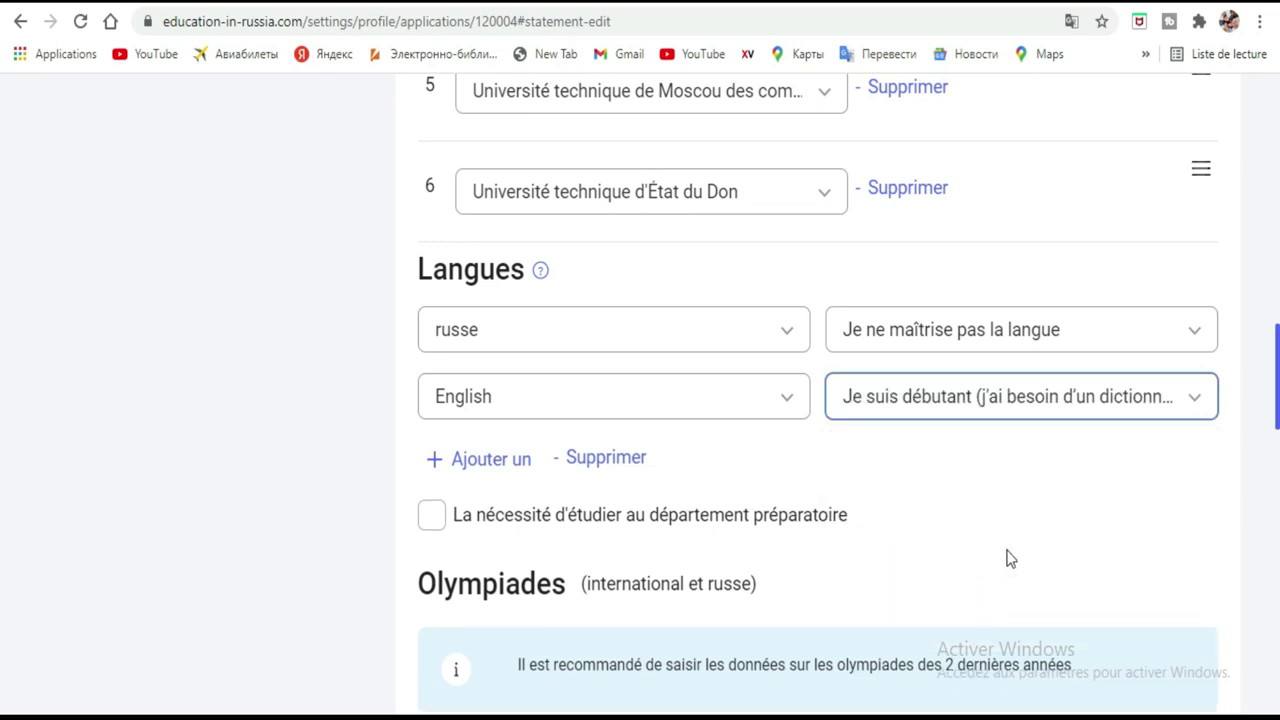
Step: Add a third language entry below English in the Langues section and open its list of languages
{"action": "left_click", "coordinate": [484, 460]}
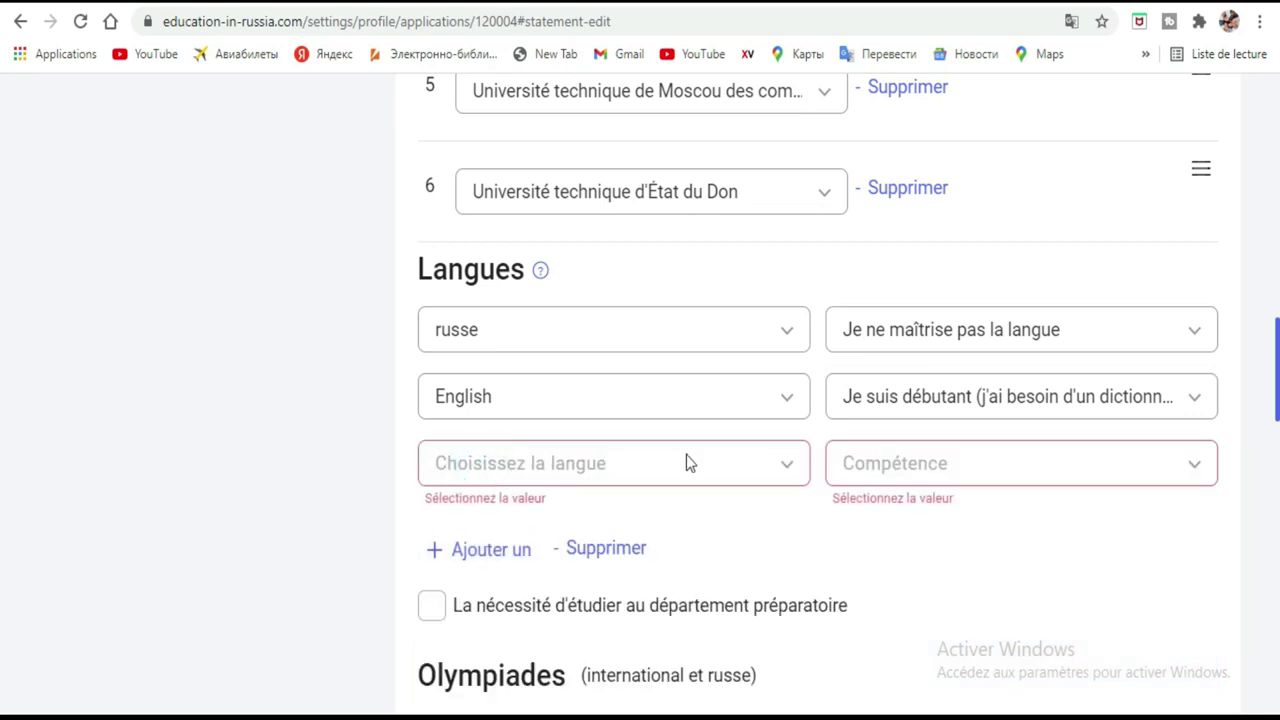
{"action": "left_click", "coordinate": [795, 468]}
{"action": "scroll", "coordinate": [570, 517], "scroll_direction": "down", "scroll_amount": 1}
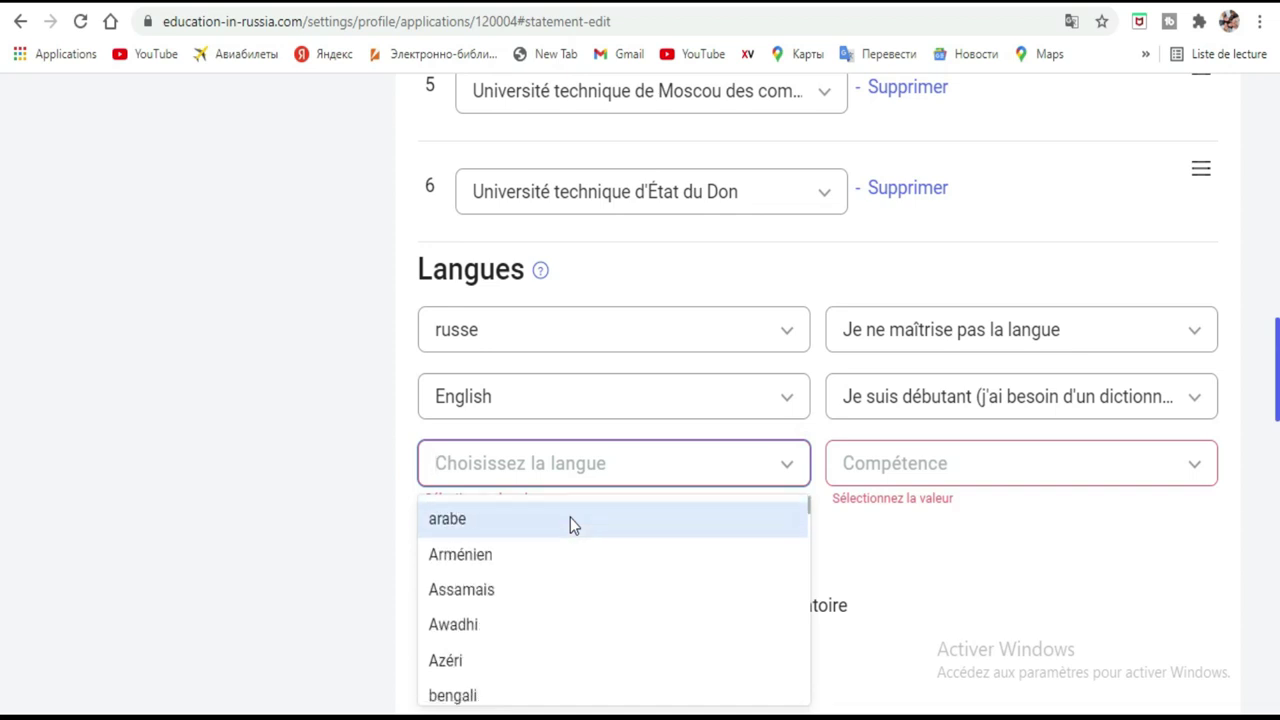
Step: Look through the whole list of languages for the third entry down to its last items, and close the list without choosing one
{"action": "scroll", "coordinate": [570, 517], "scroll_direction": "down", "scroll_amount": 4}
{"action": "scroll", "coordinate": [570, 525], "scroll_direction": "down", "scroll_amount": 5}
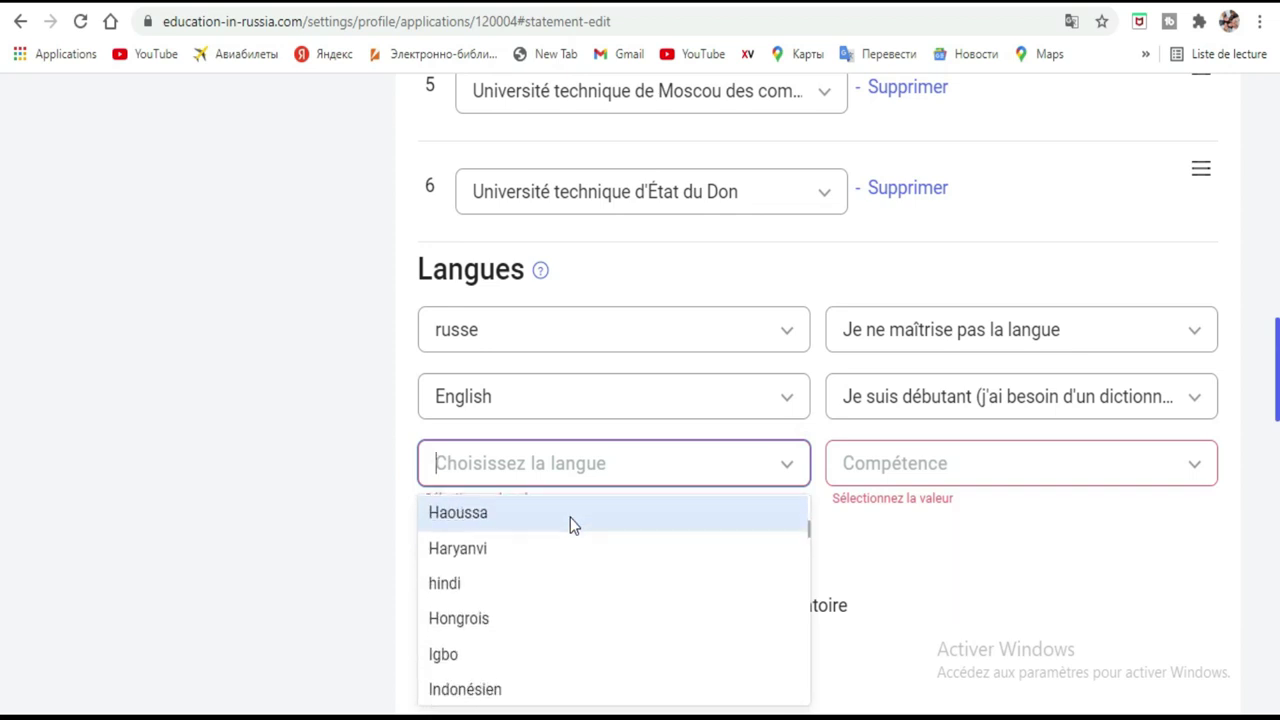
{"action": "scroll", "coordinate": [570, 517], "scroll_direction": "down", "scroll_amount": 2}
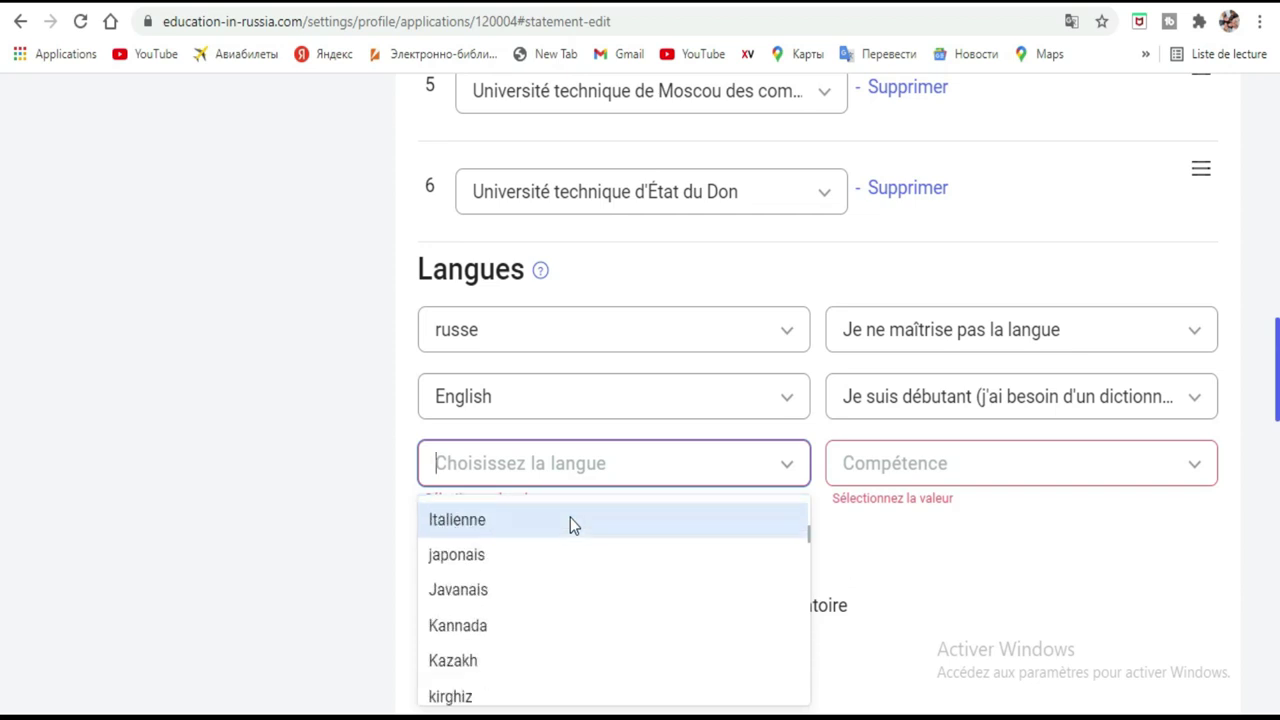
{"action": "scroll", "coordinate": [570, 517], "scroll_direction": "down", "scroll_amount": 3}
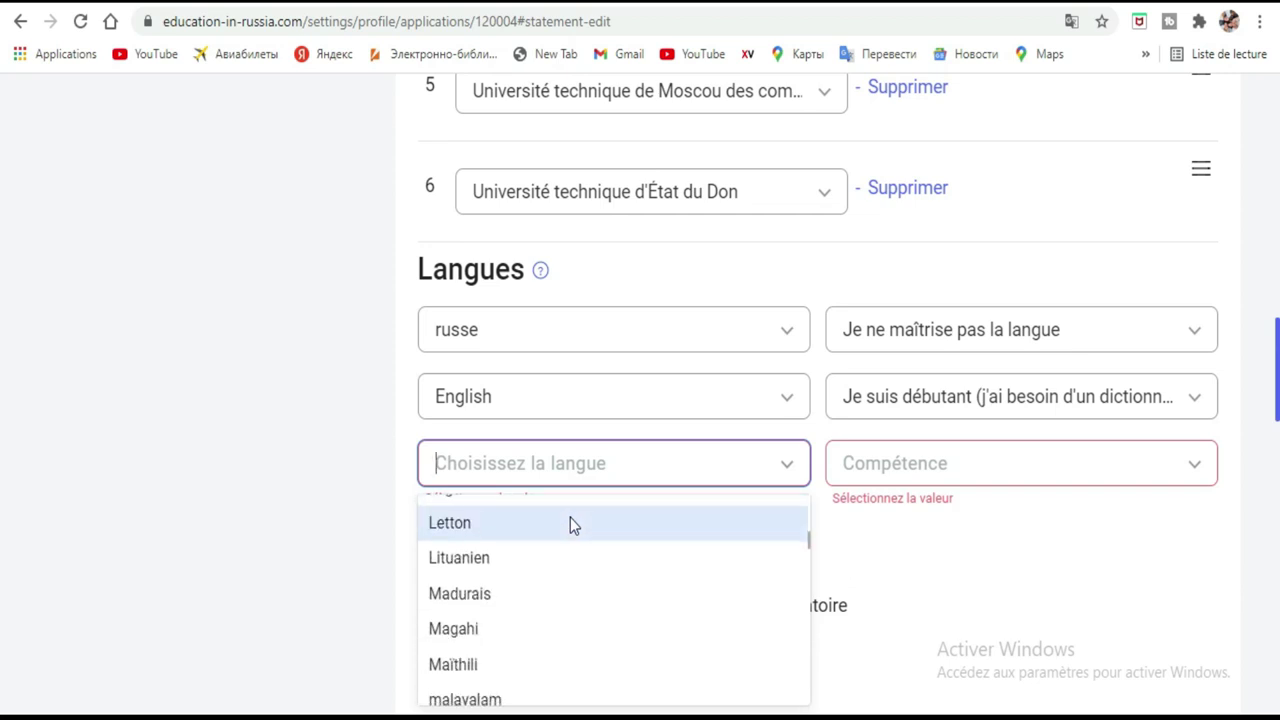
{"action": "scroll", "coordinate": [570, 525], "scroll_direction": "down", "scroll_amount": 3}
{"action": "scroll", "coordinate": [570, 520], "scroll_direction": "down", "scroll_amount": 2}
{"action": "scroll", "coordinate": [554, 525], "scroll_direction": "down", "scroll_amount": 3}
{"action": "scroll", "coordinate": [505, 557], "scroll_direction": "down", "scroll_amount": 2}
{"action": "scroll", "coordinate": [505, 557], "scroll_direction": "down", "scroll_amount": 2}
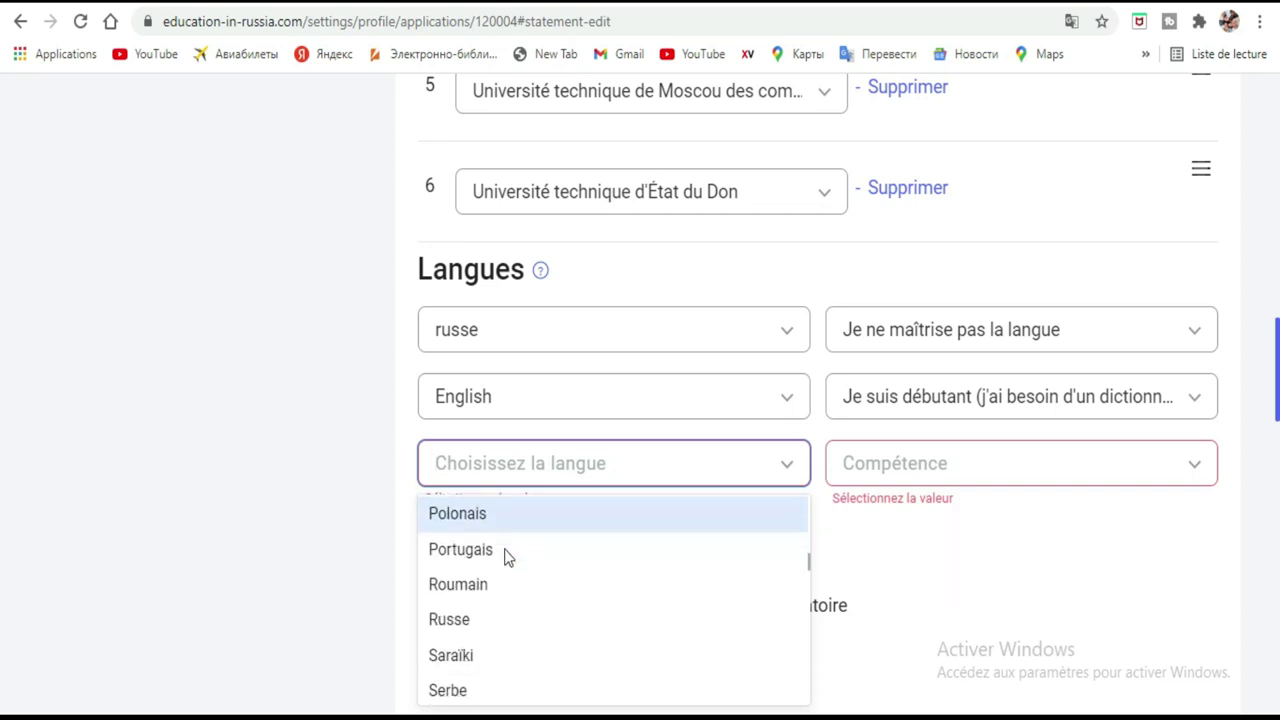
{"action": "scroll", "coordinate": [505, 557], "scroll_direction": "down", "scroll_amount": 2}
{"action": "scroll", "coordinate": [505, 555], "scroll_direction": "down", "scroll_amount": 4}
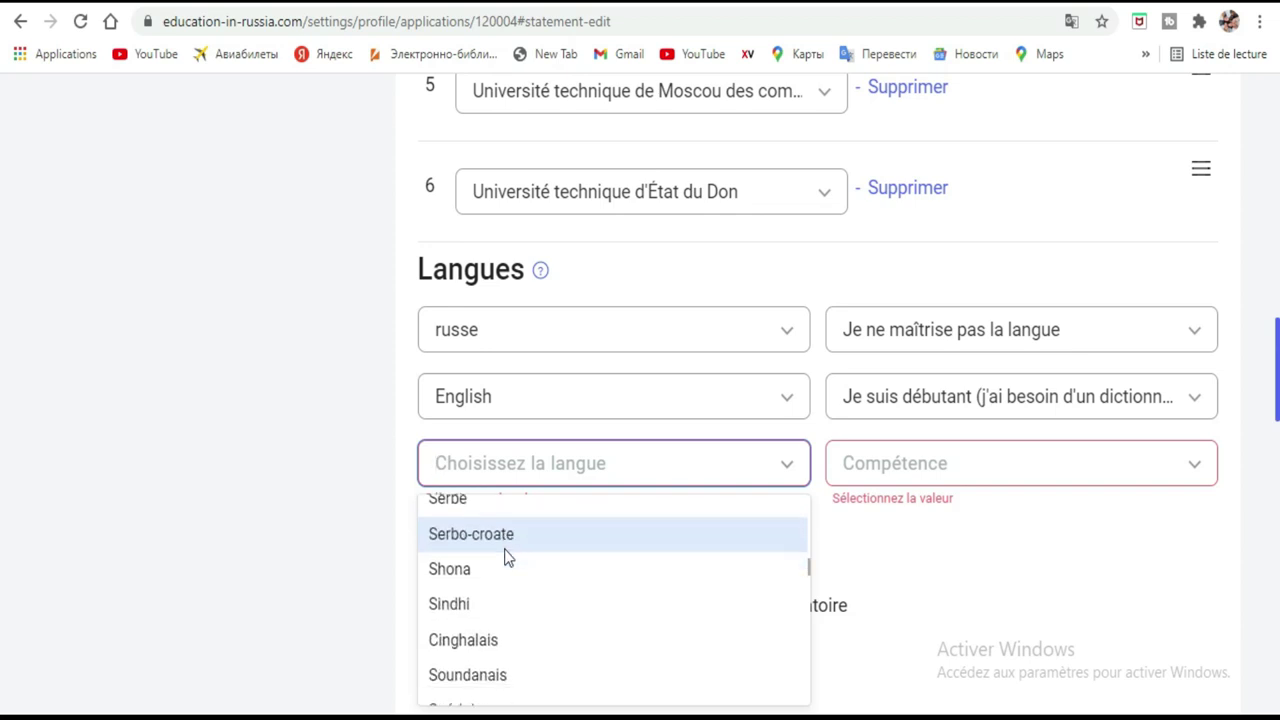
{"action": "scroll", "coordinate": [505, 557], "scroll_direction": "down", "scroll_amount": 6}
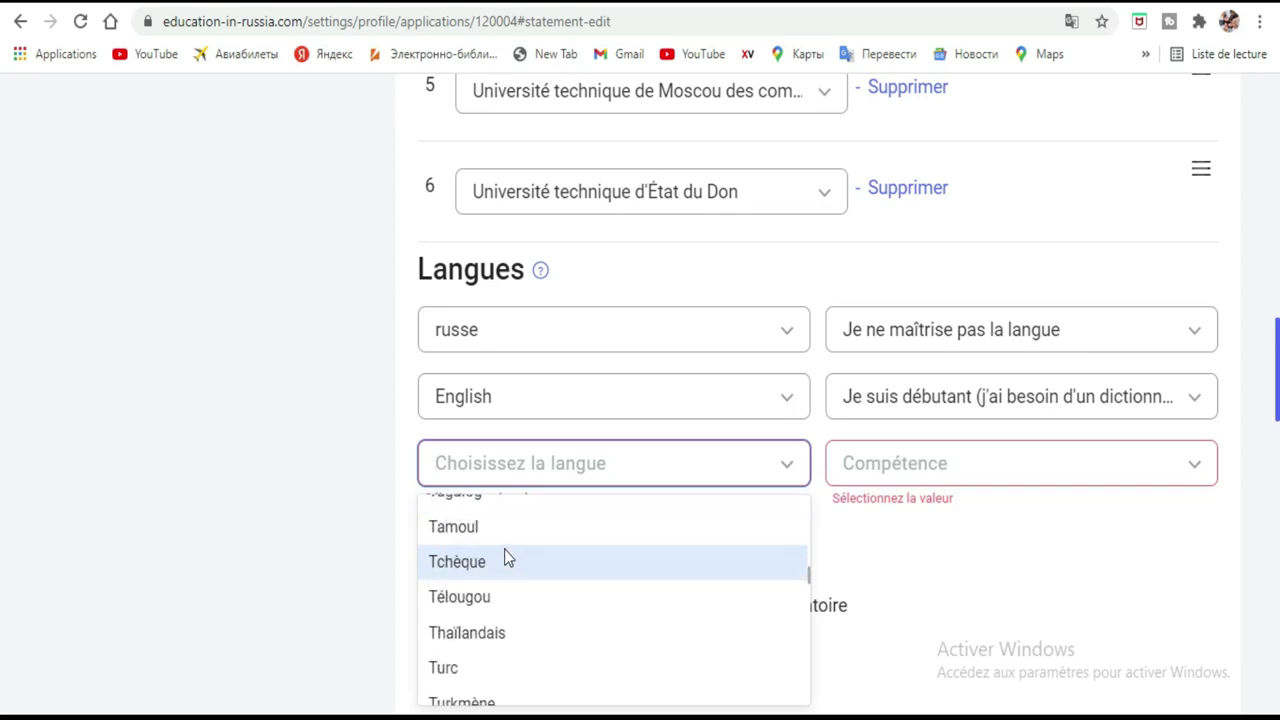
{"action": "scroll", "coordinate": [504, 557], "scroll_direction": "down", "scroll_amount": 4}
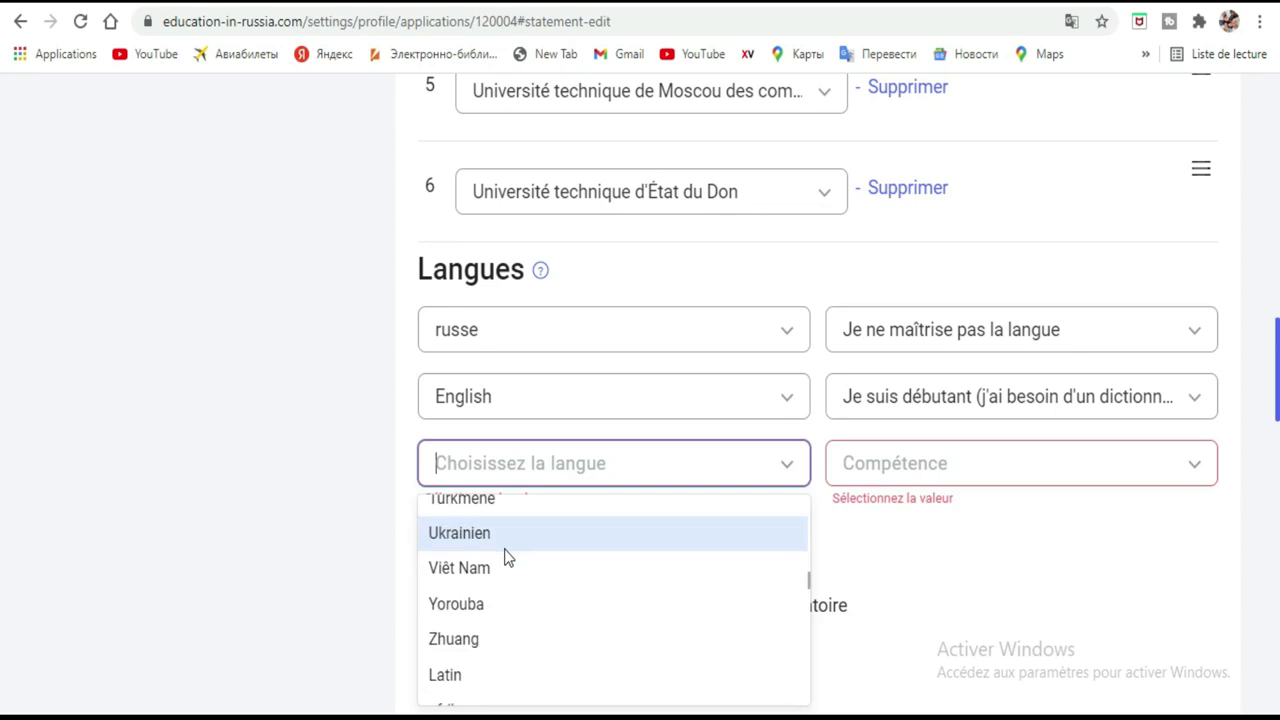
{"action": "scroll", "coordinate": [505, 557], "scroll_direction": "down", "scroll_amount": 1}
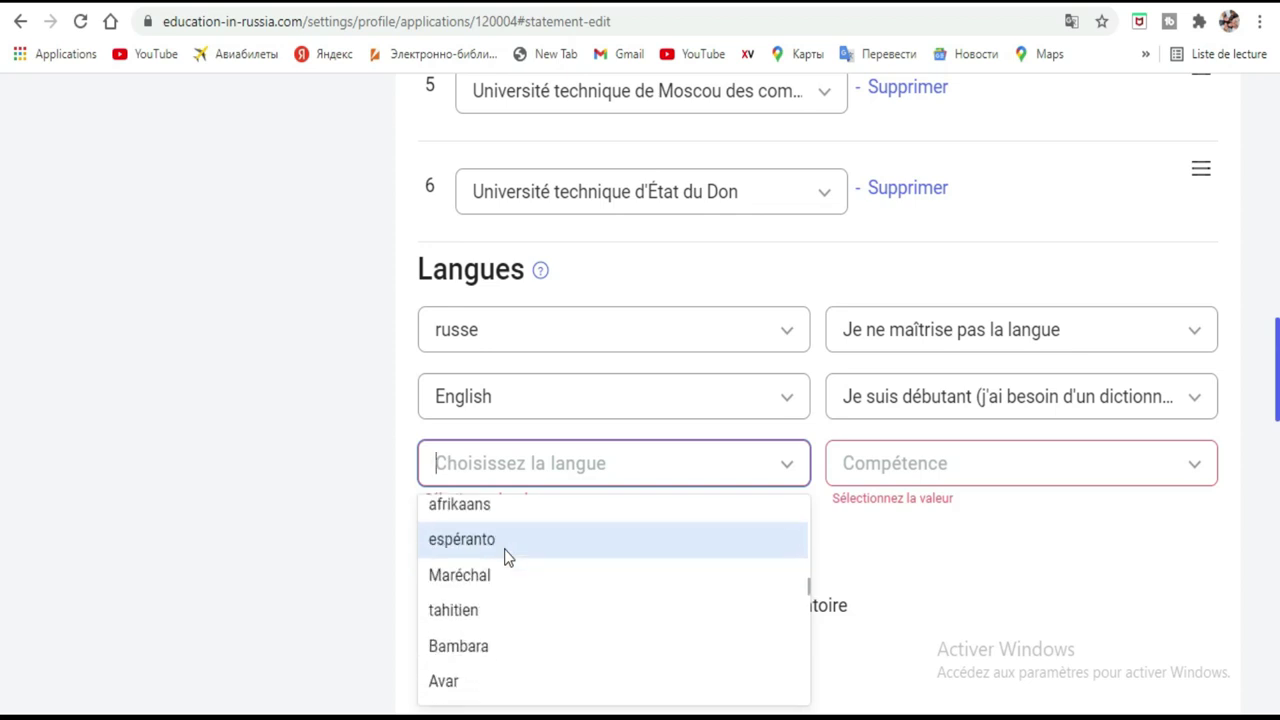
{"action": "scroll", "coordinate": [505, 557], "scroll_direction": "down", "scroll_amount": 1}
{"action": "scroll", "coordinate": [505, 557], "scroll_direction": "down", "scroll_amount": 1}
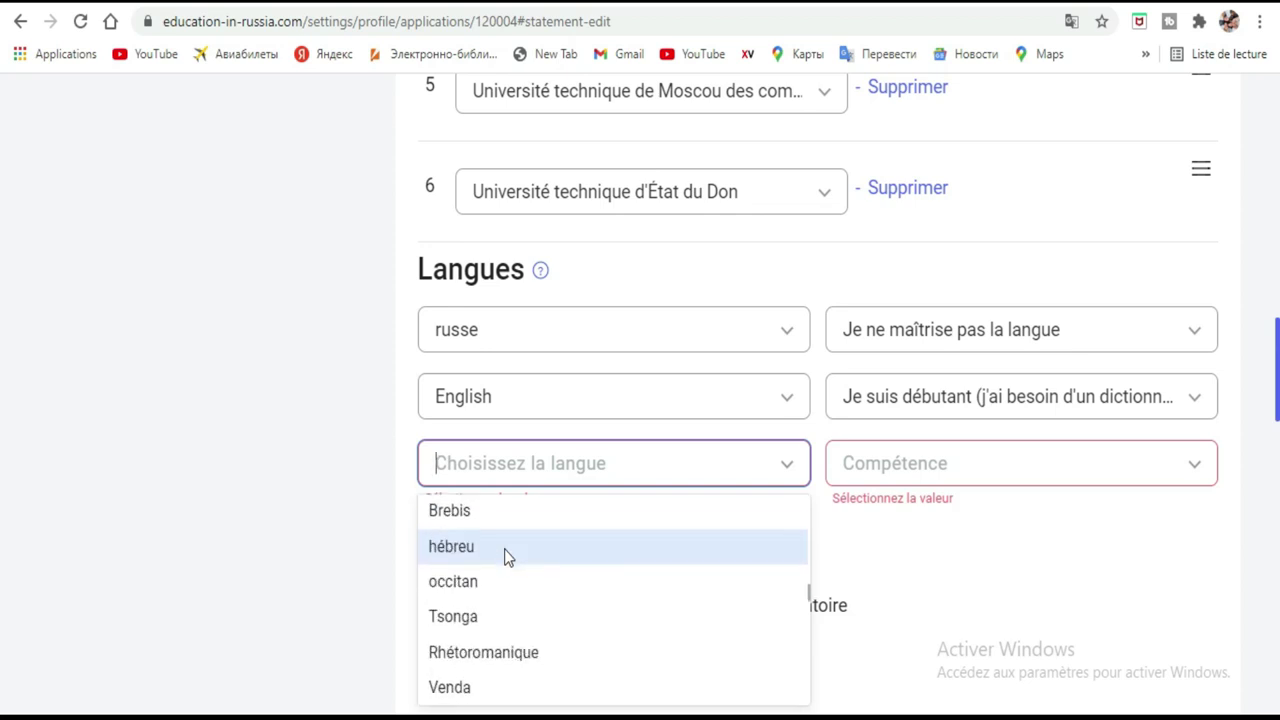
{"action": "scroll", "coordinate": [505, 552], "scroll_direction": "down", "scroll_amount": 3}
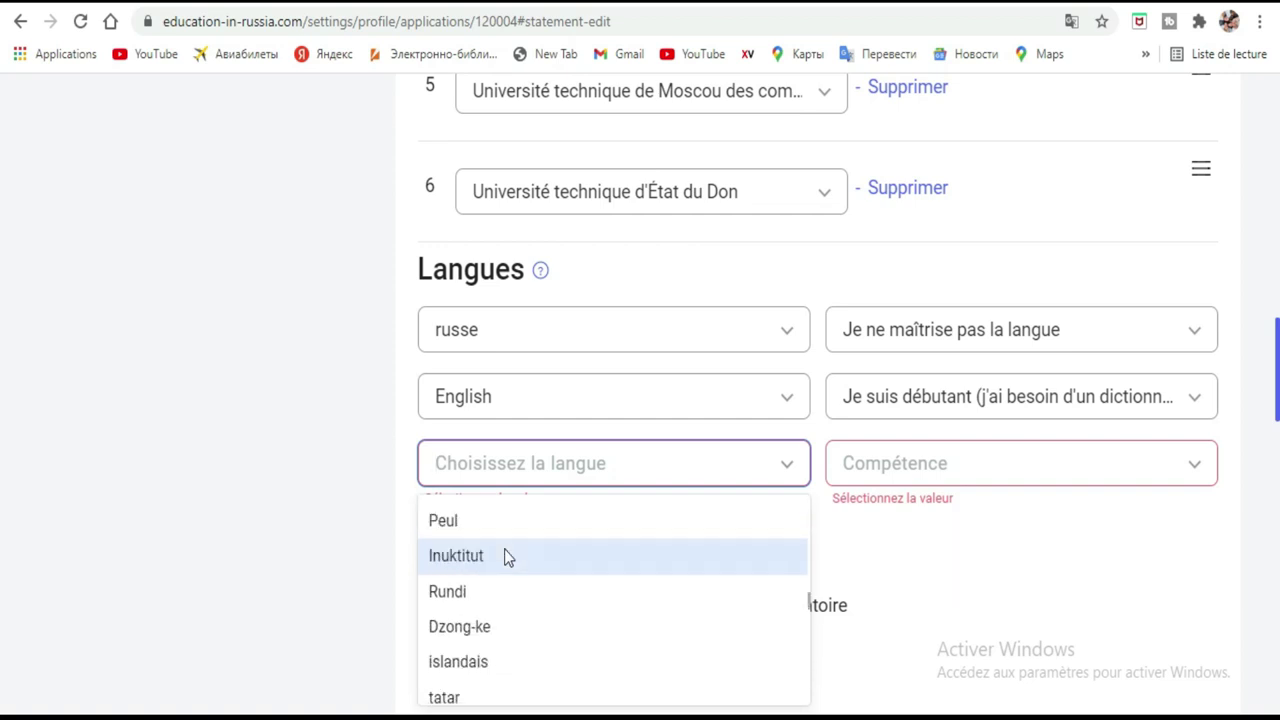
{"action": "scroll", "coordinate": [505, 557], "scroll_direction": "down", "scroll_amount": 1}
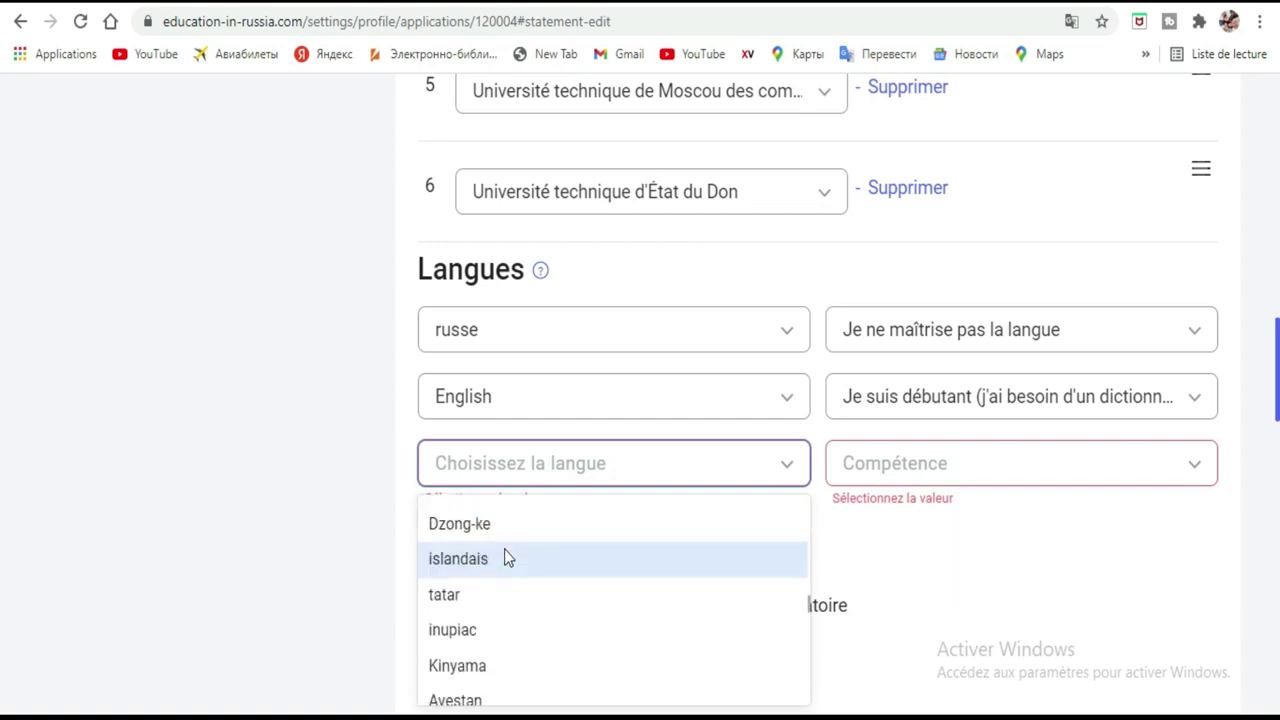
{"action": "scroll", "coordinate": [505, 557], "scroll_direction": "down", "scroll_amount": 1}
{"action": "scroll", "coordinate": [505, 557], "scroll_direction": "down", "scroll_amount": 2}
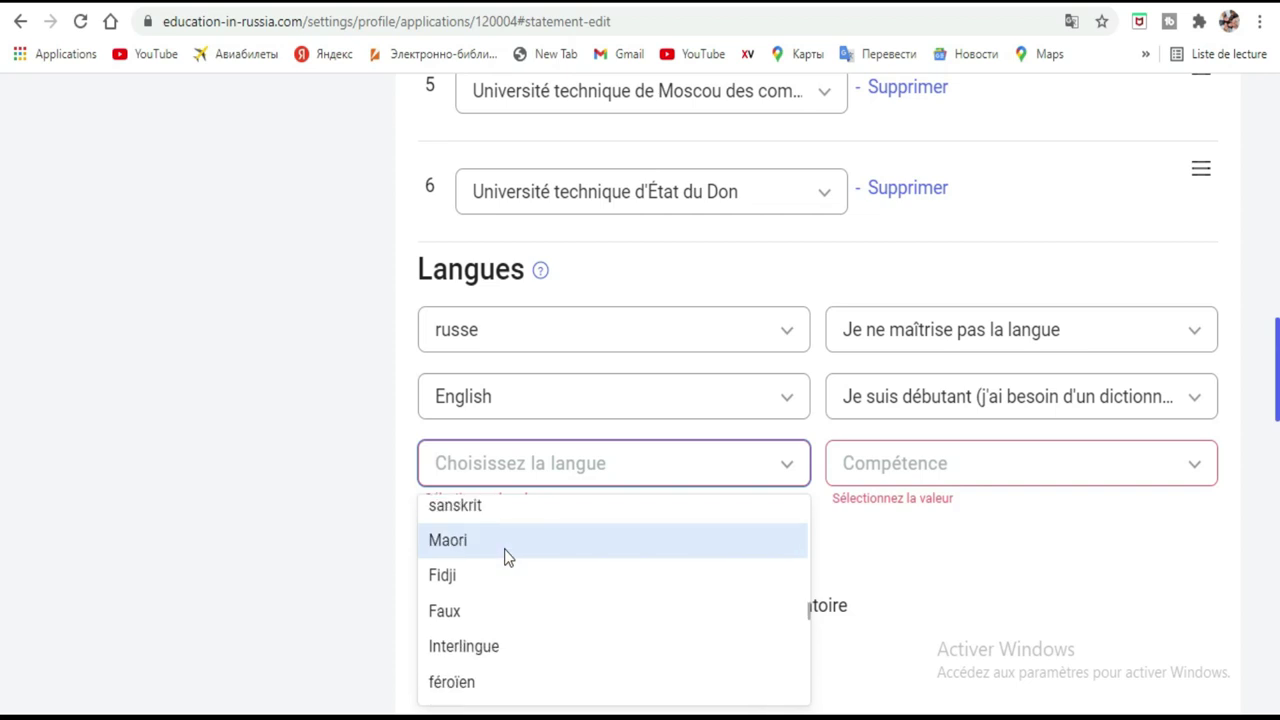
{"action": "scroll", "coordinate": [505, 557], "scroll_direction": "down", "scroll_amount": 1}
{"action": "scroll", "coordinate": [505, 557], "scroll_direction": "down", "scroll_amount": 1}
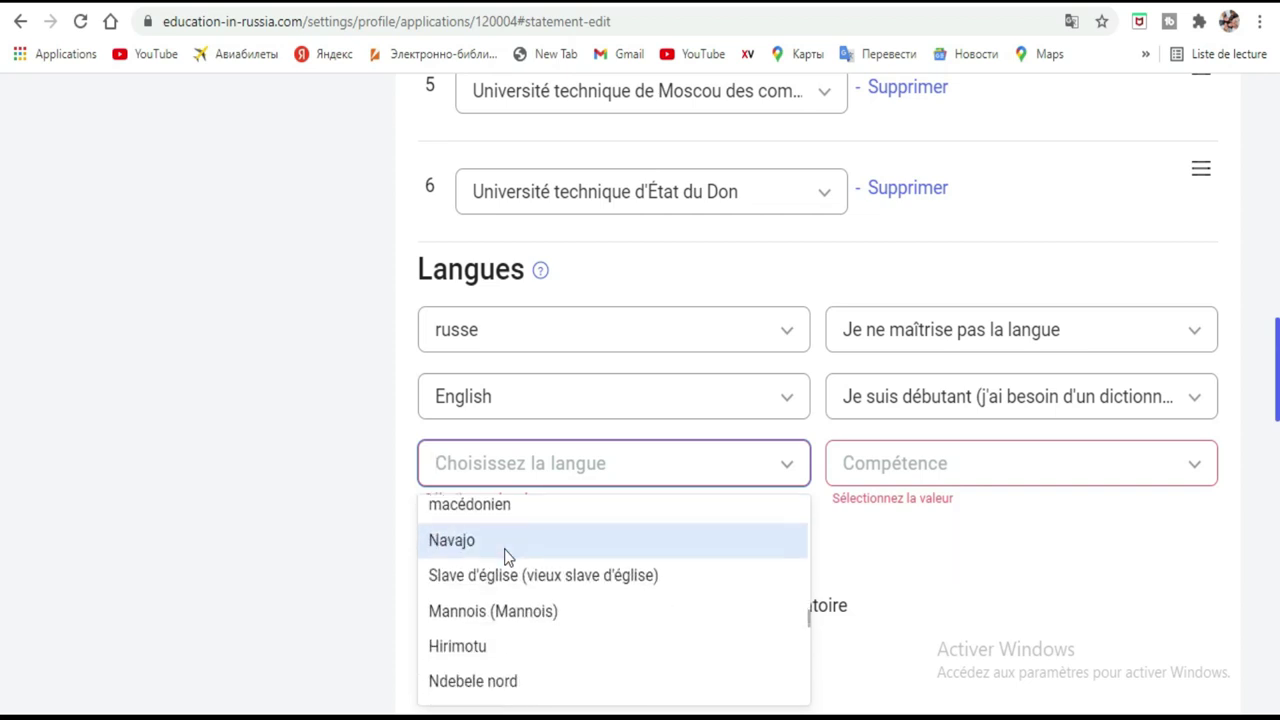
{"action": "scroll", "coordinate": [505, 557], "scroll_direction": "down", "scroll_amount": 1}
{"action": "scroll", "coordinate": [505, 557], "scroll_direction": "down", "scroll_amount": 2}
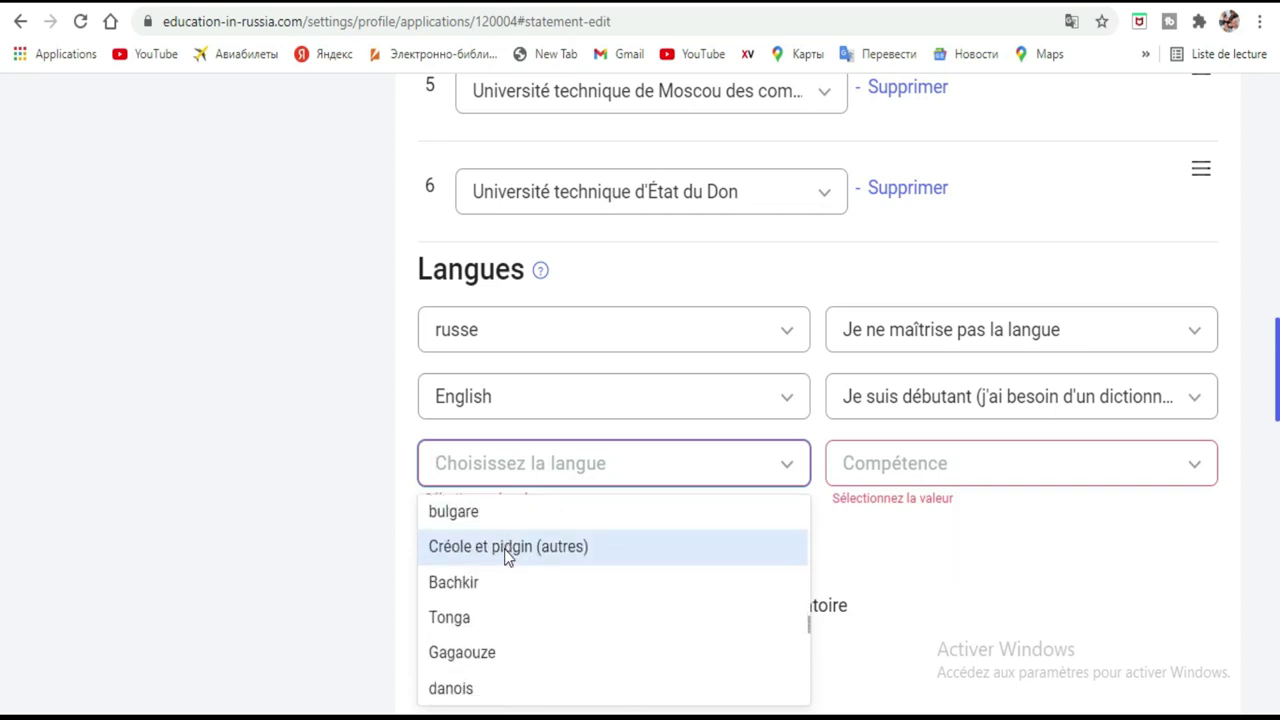
{"action": "scroll", "coordinate": [505, 557], "scroll_direction": "down", "scroll_amount": 1}
{"action": "scroll", "coordinate": [504, 557], "scroll_direction": "down", "scroll_amount": 3}
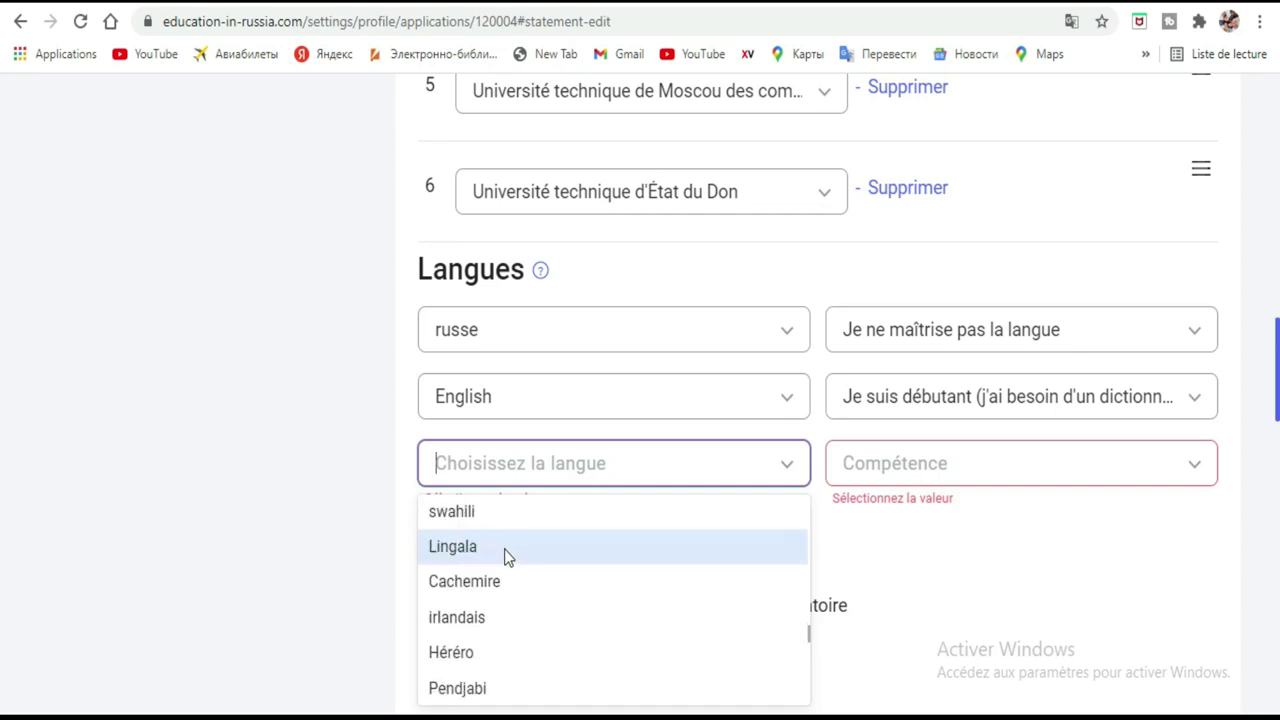
{"action": "scroll", "coordinate": [504, 557], "scroll_direction": "down", "scroll_amount": 4}
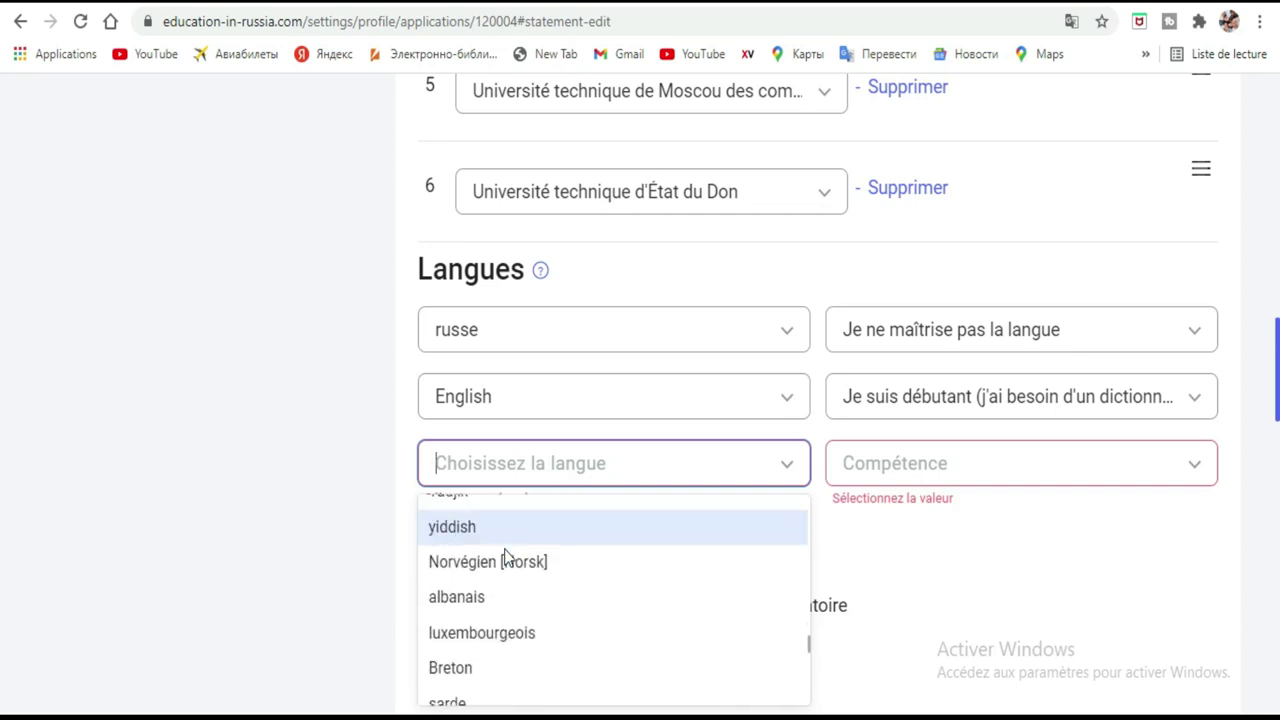
{"action": "scroll", "coordinate": [505, 557], "scroll_direction": "down", "scroll_amount": 3}
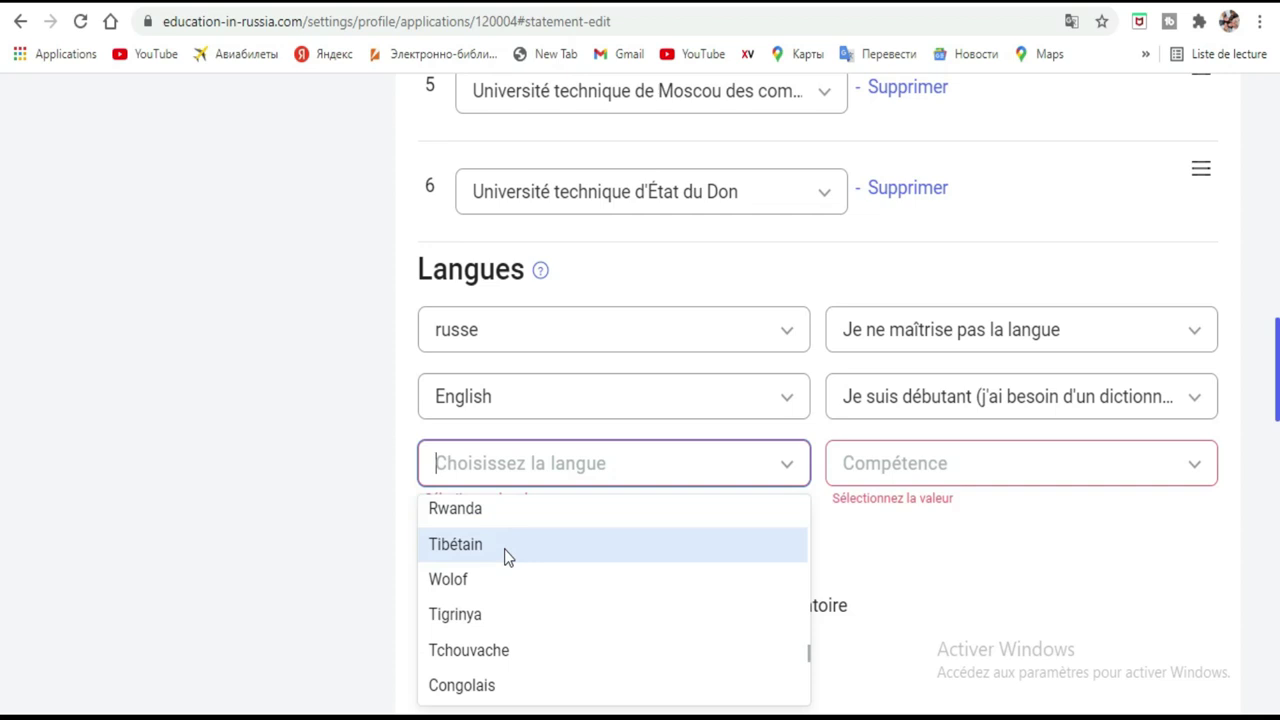
{"action": "scroll", "coordinate": [505, 557], "scroll_direction": "down", "scroll_amount": 1}
{"action": "scroll", "coordinate": [505, 557], "scroll_direction": "down", "scroll_amount": 4}
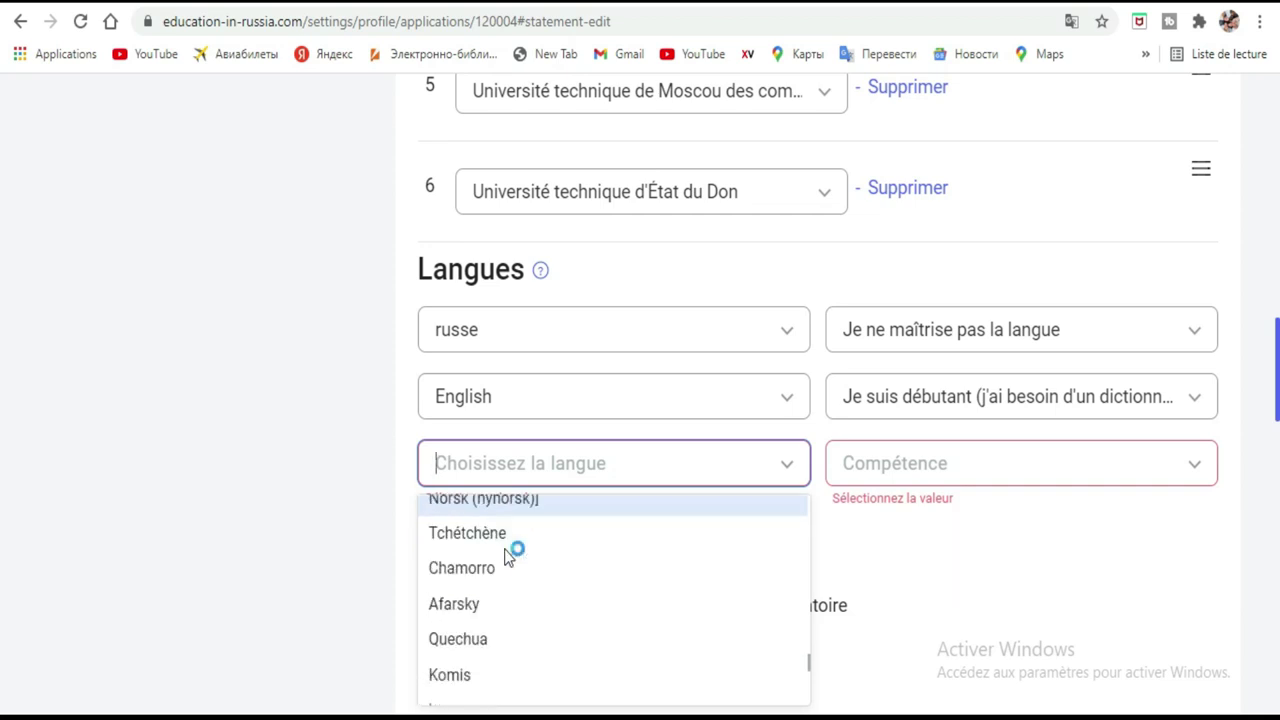
{"action": "scroll", "coordinate": [505, 552], "scroll_direction": "down", "scroll_amount": 4}
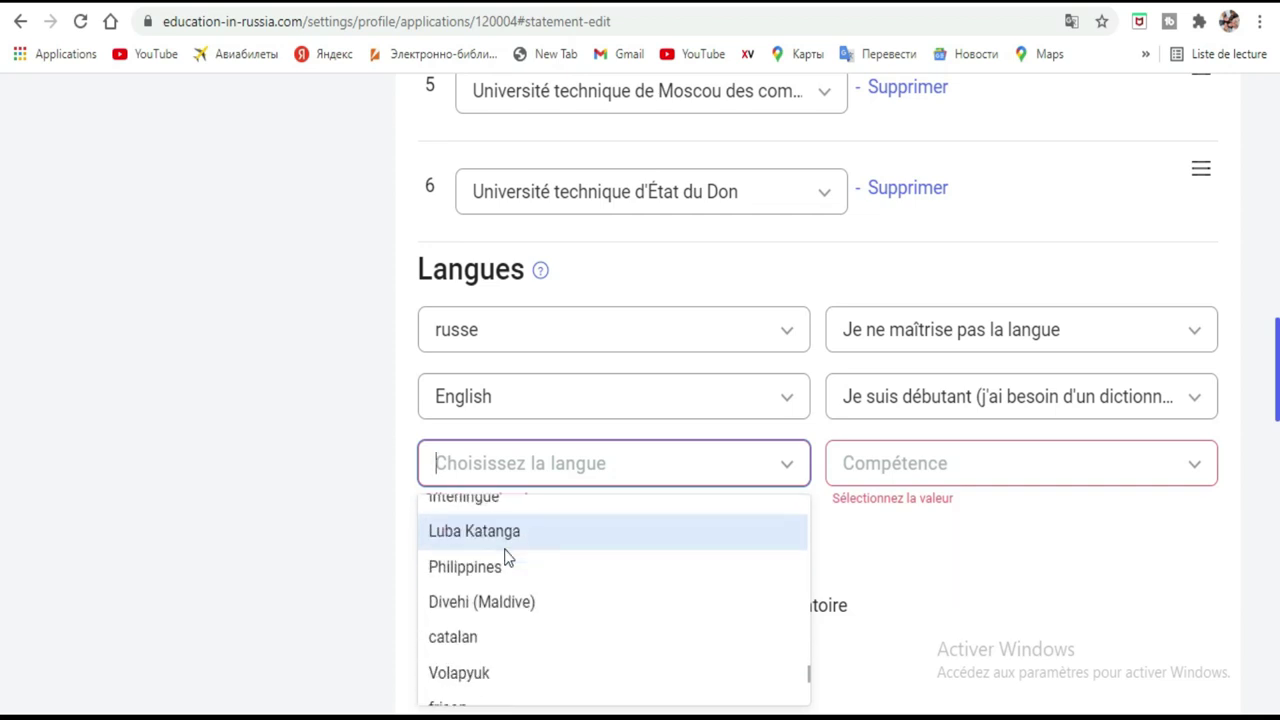
{"action": "scroll", "coordinate": [505, 550], "scroll_direction": "down", "scroll_amount": 4}
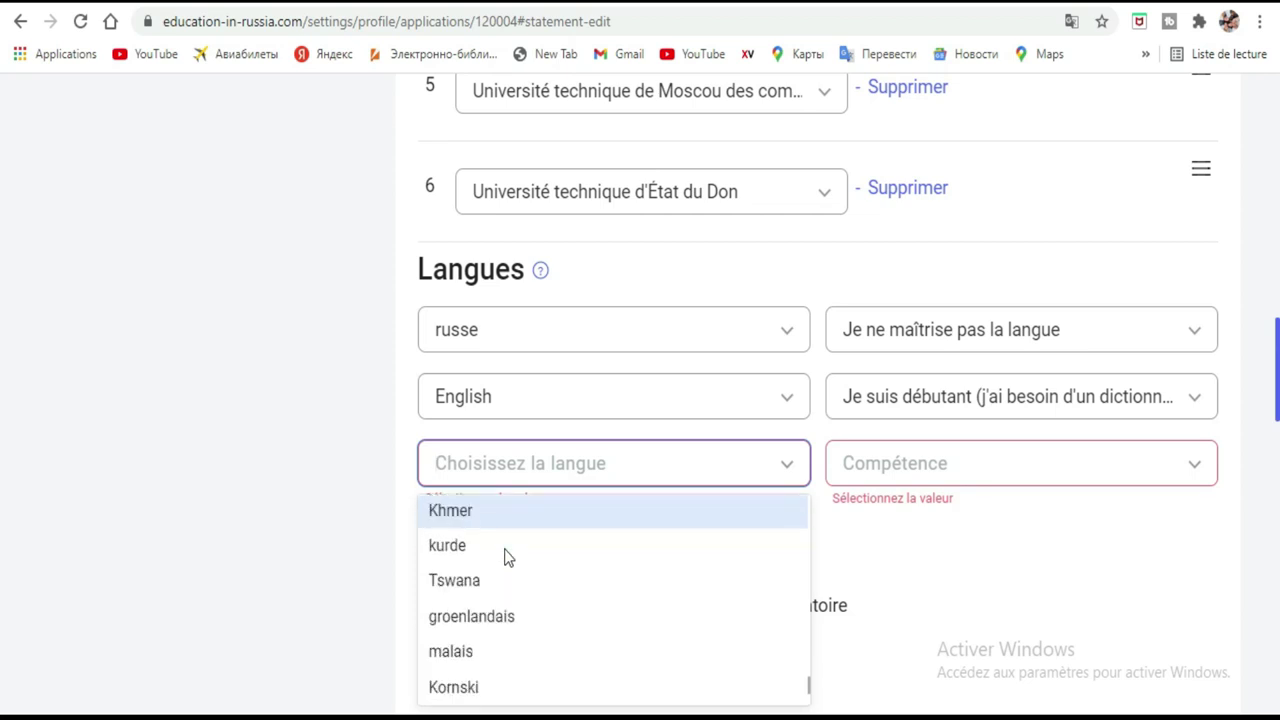
{"action": "scroll", "coordinate": [505, 550], "scroll_direction": "down", "scroll_amount": 4}
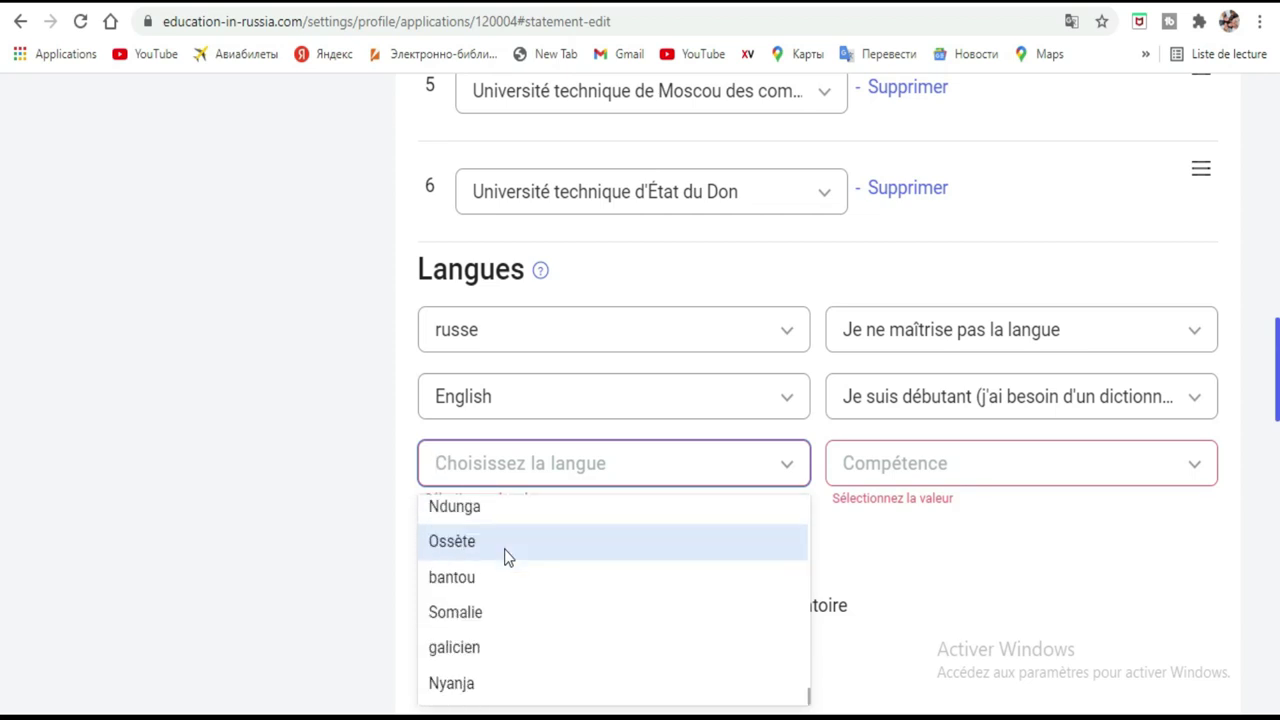
{"action": "key", "text": "Up"}
{"action": "key", "text": "Up"}
{"action": "key", "text": "Up"}
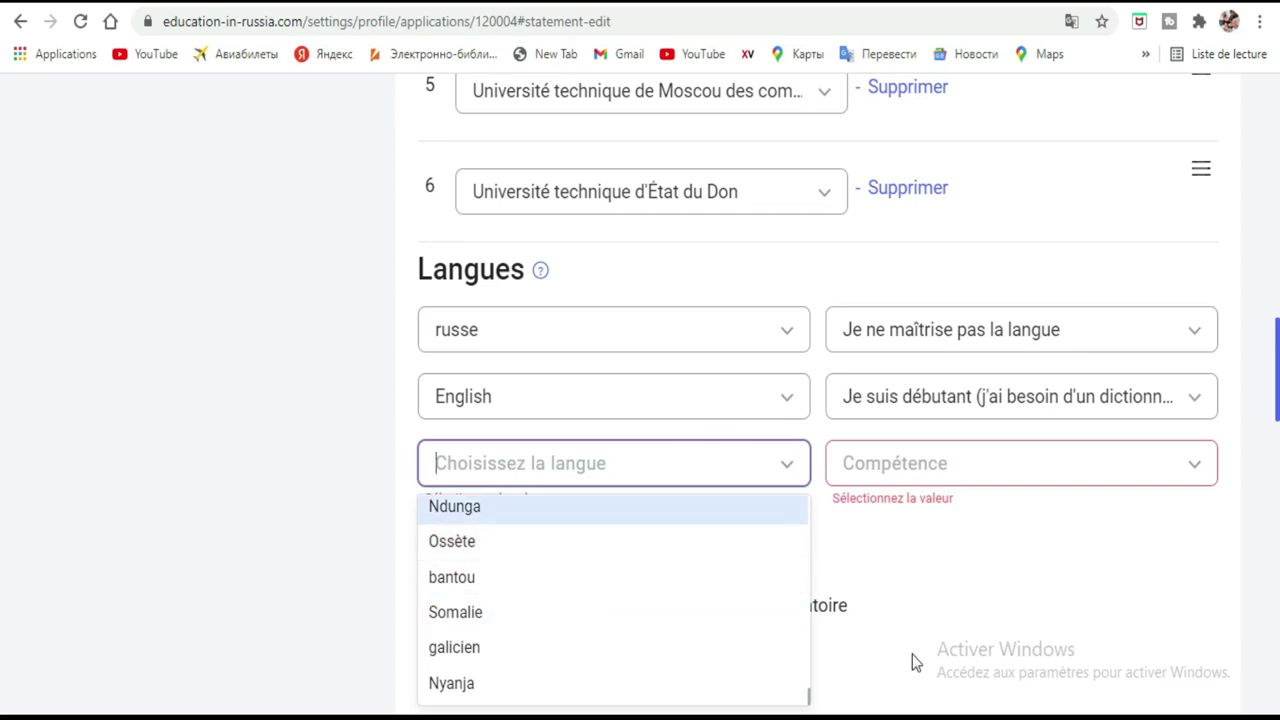
{"action": "left_click", "coordinate": [920, 556]}
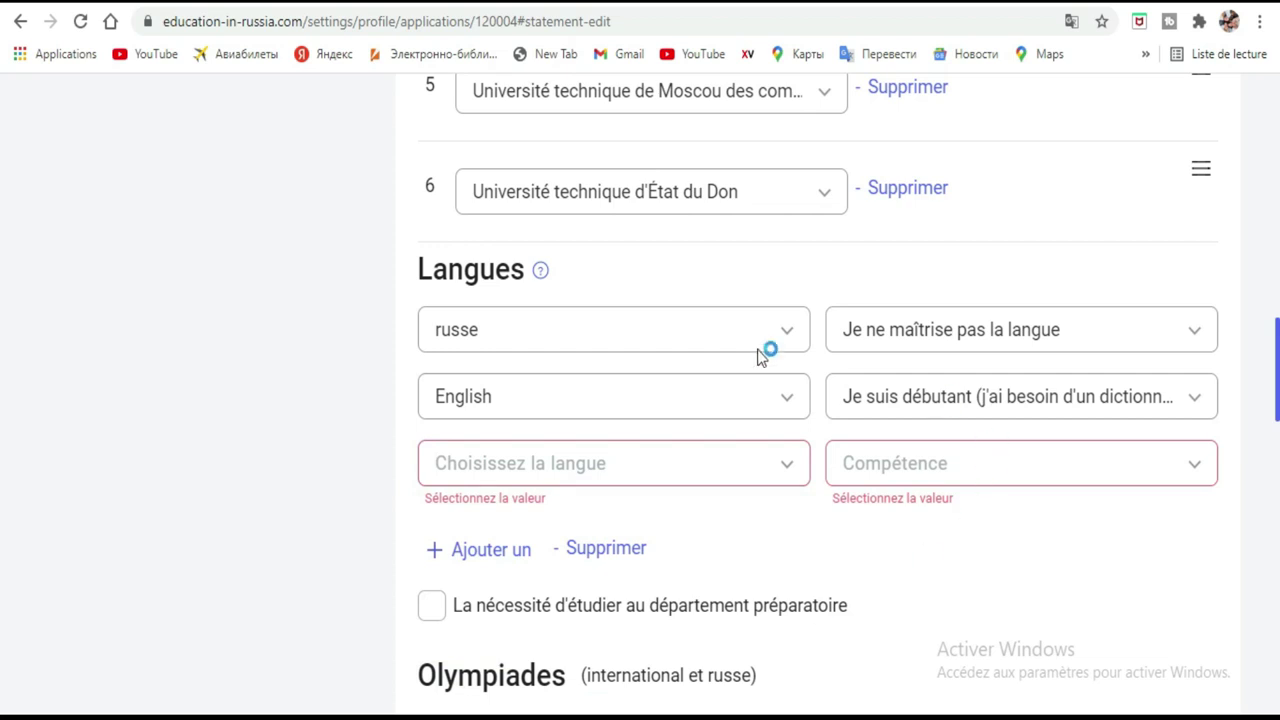
Step: Bring up the on-screen keyboard, try a search starting with "Ф" in the third language entry, and move the keyboard over the university rows
{"action": "left_click", "coordinate": [667, 461]}
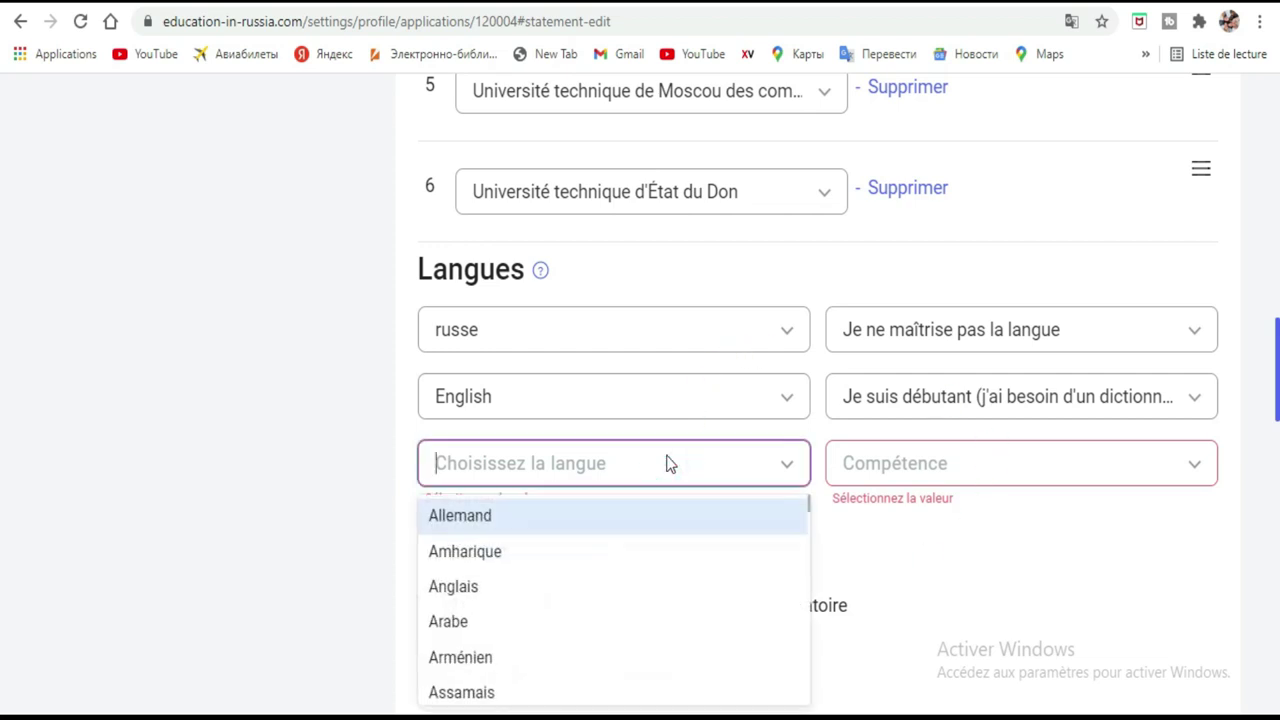
{"action": "key", "text": "ctrl+super+o"}
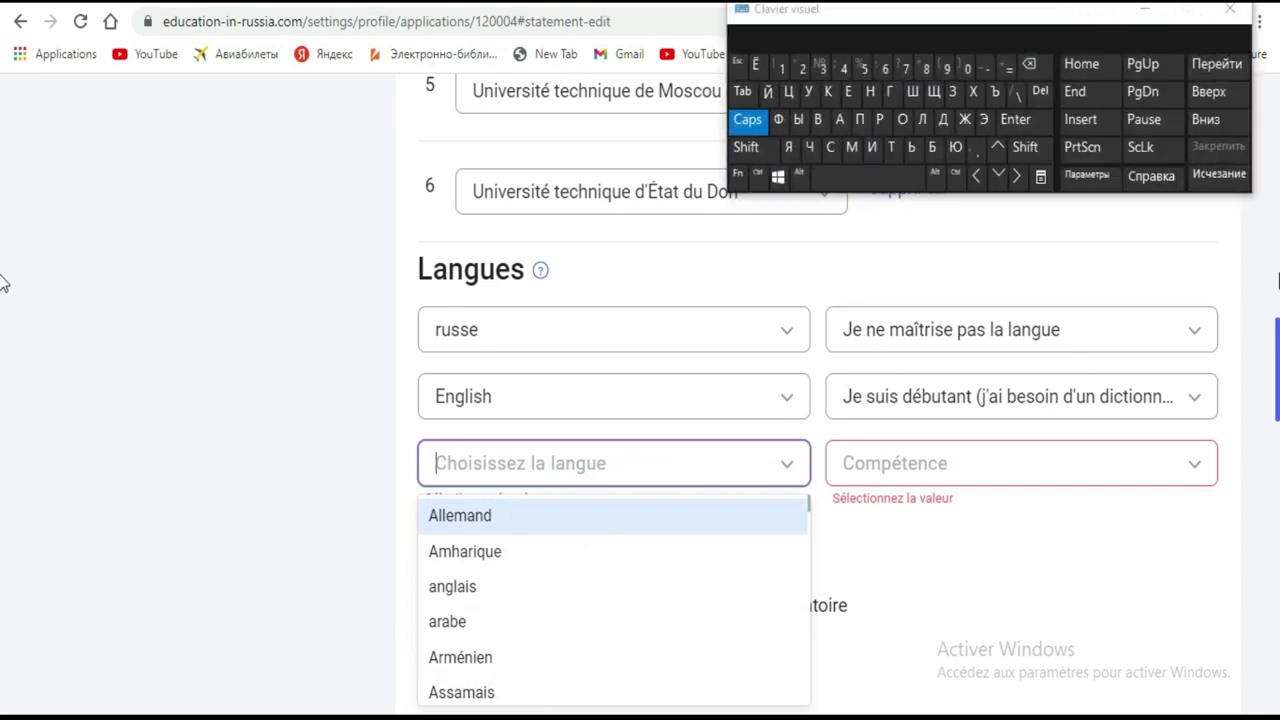
{"action": "left_click", "coordinate": [782, 119]}
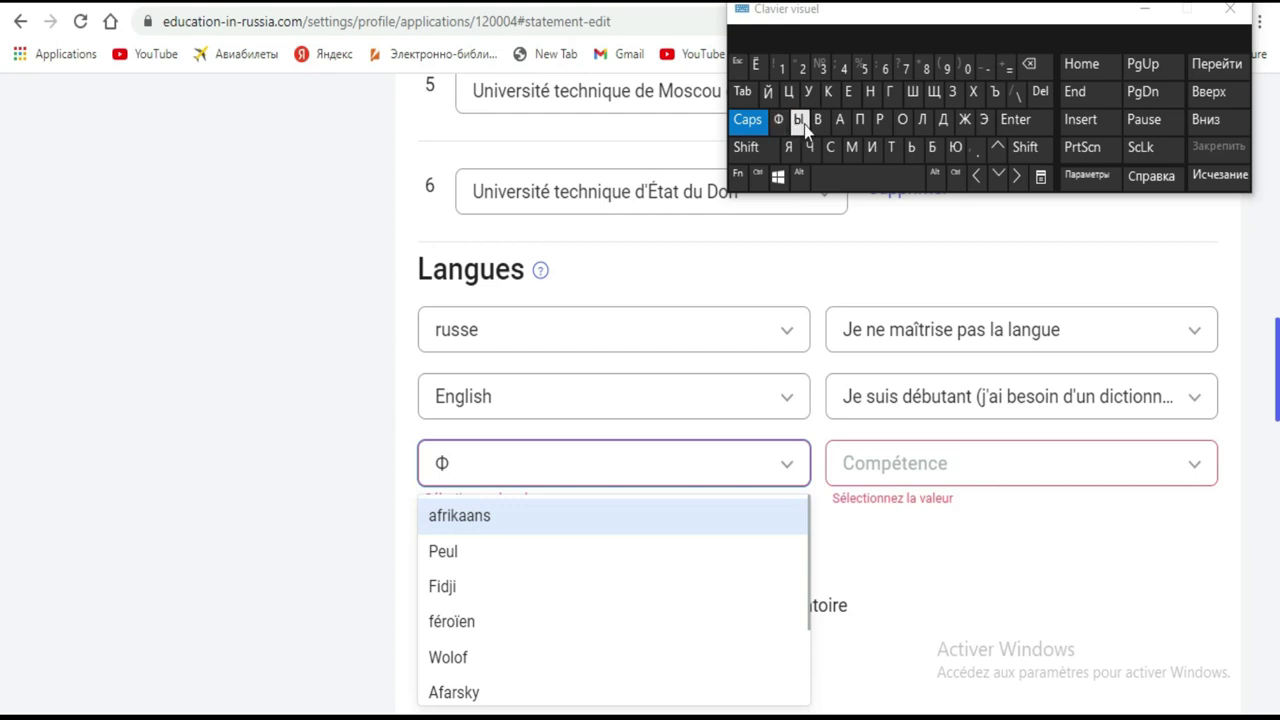
{"action": "left_click", "coordinate": [880, 121]}
{"action": "left_click_drag", "start_coordinate": [1096, 10], "coordinate": [985, 176]}
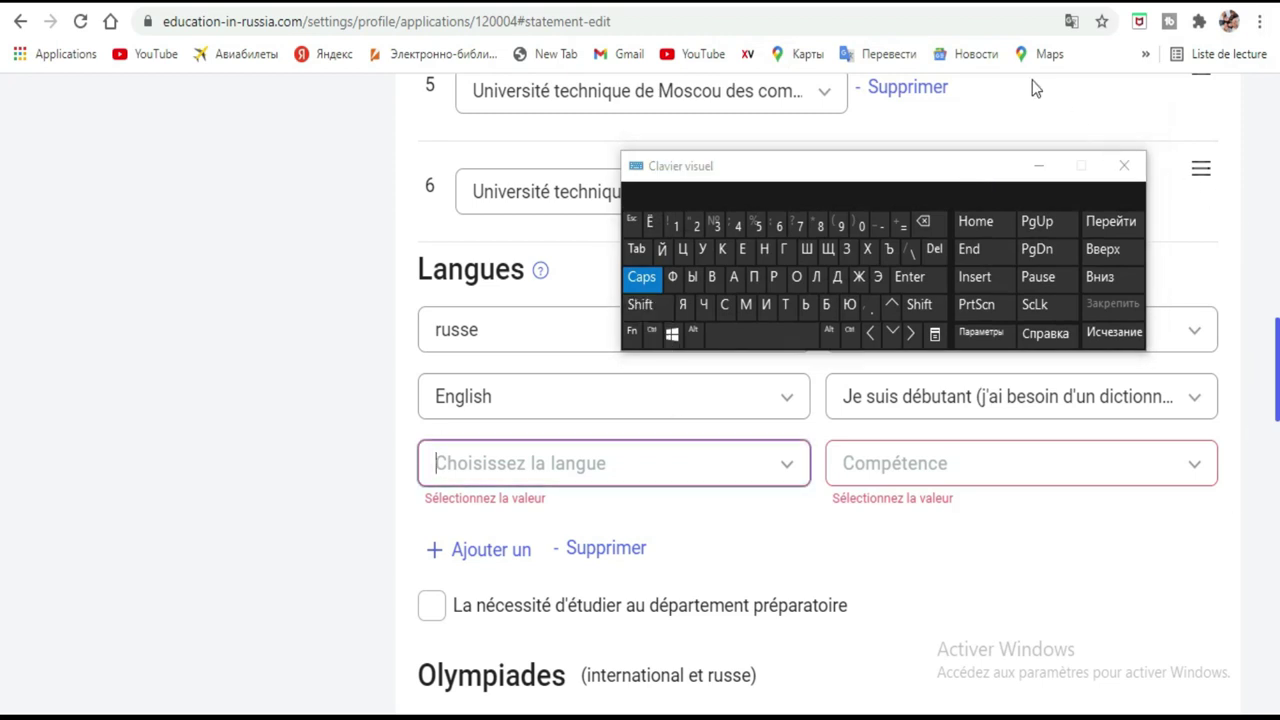
Step: Reopen the third entry's list of languages and switch the page from the French translation back to Russian
{"action": "left_click", "coordinate": [556, 462]}
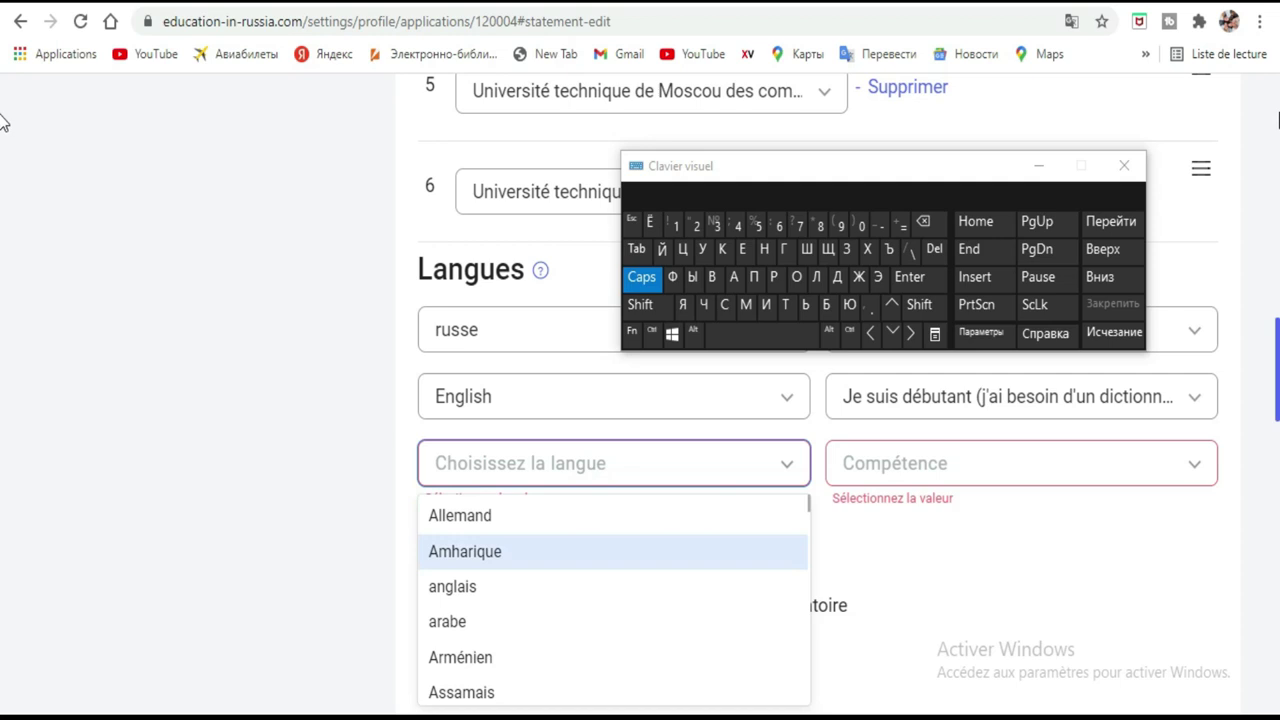
{"action": "left_click", "coordinate": [1070, 21]}
{"action": "left_click", "coordinate": [878, 60]}
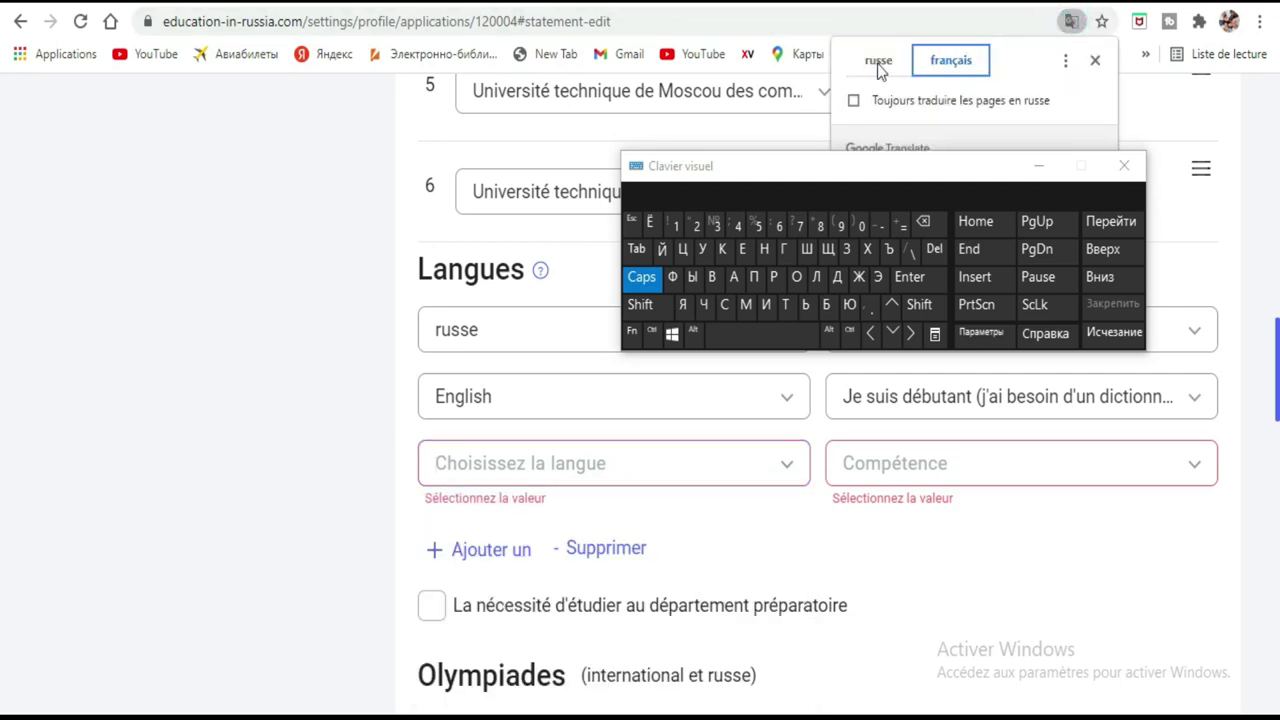
Step: Search the third language entry for "ФР" and choose Фризский
{"action": "left_click", "coordinate": [632, 479]}
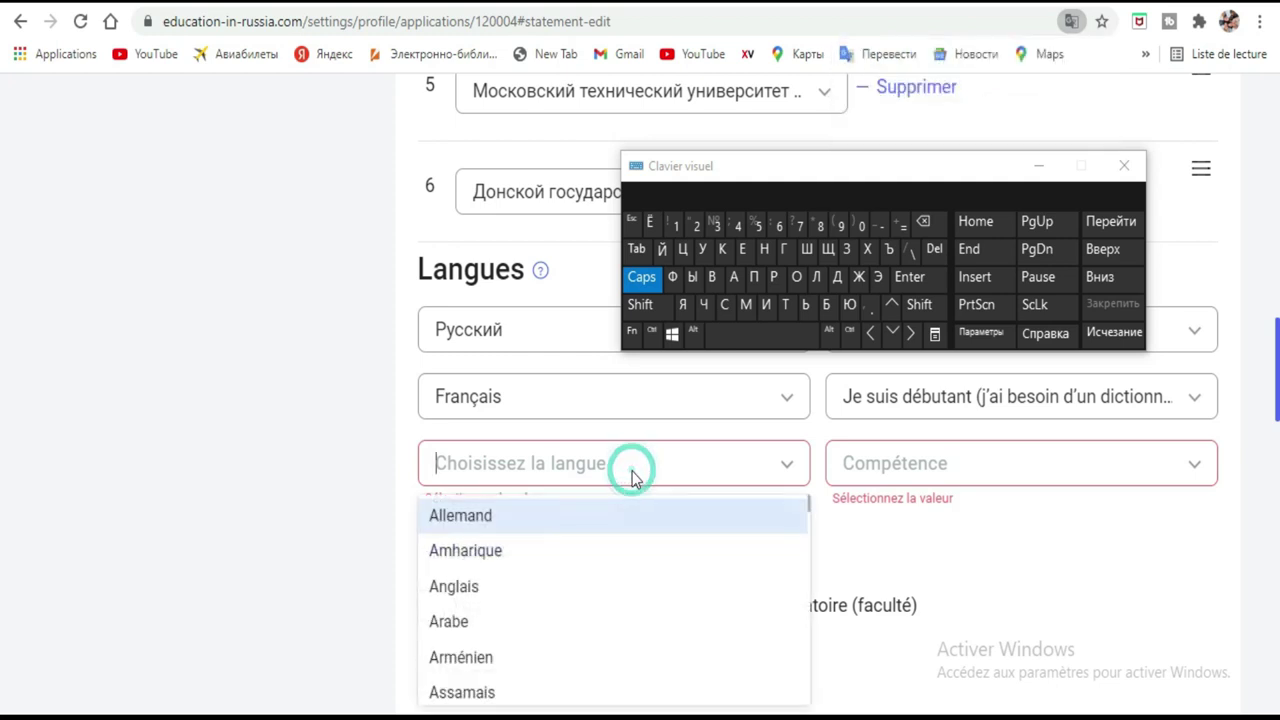
{"action": "left_click", "coordinate": [672, 277]}
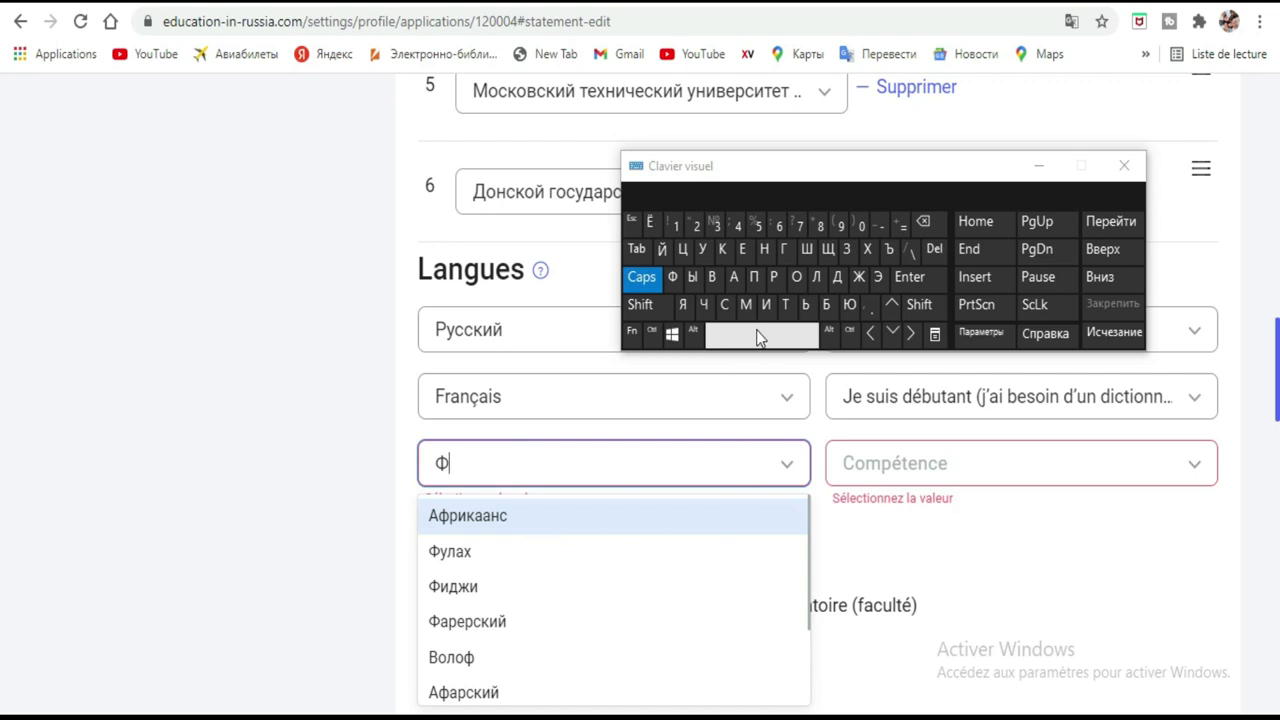
{"action": "left_click", "coordinate": [773, 277]}
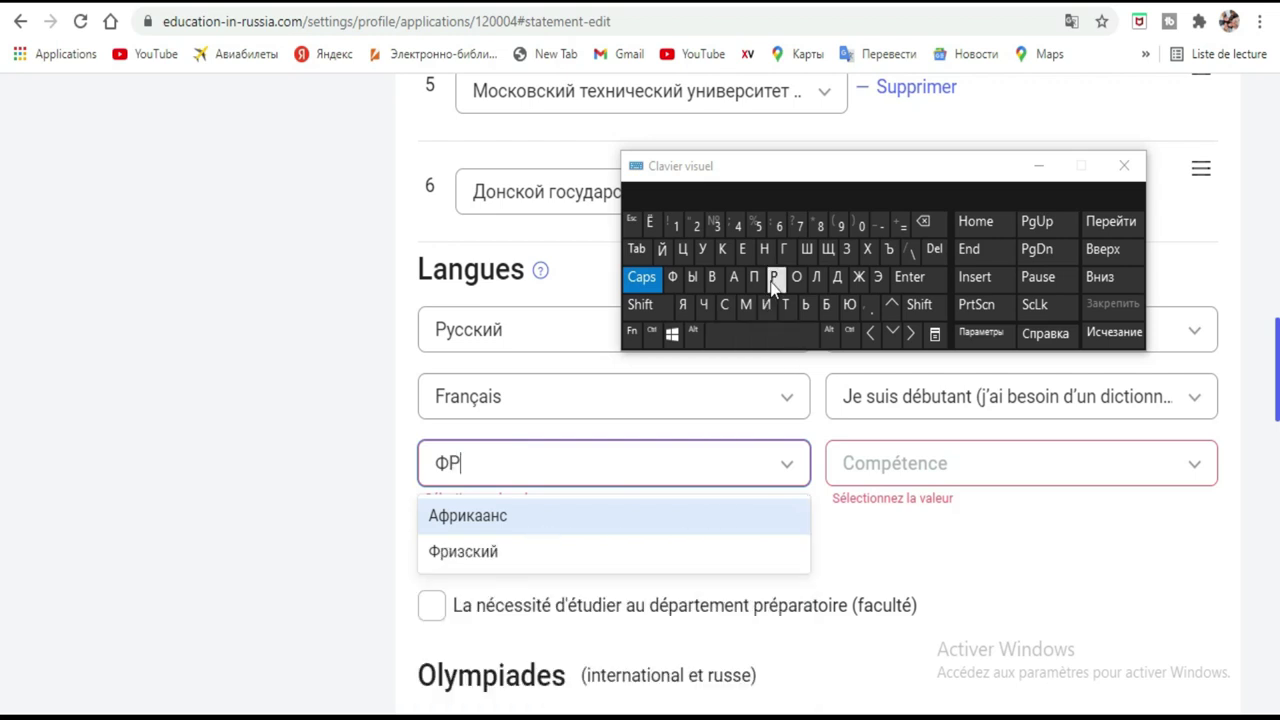
{"action": "left_click", "coordinate": [499, 551]}
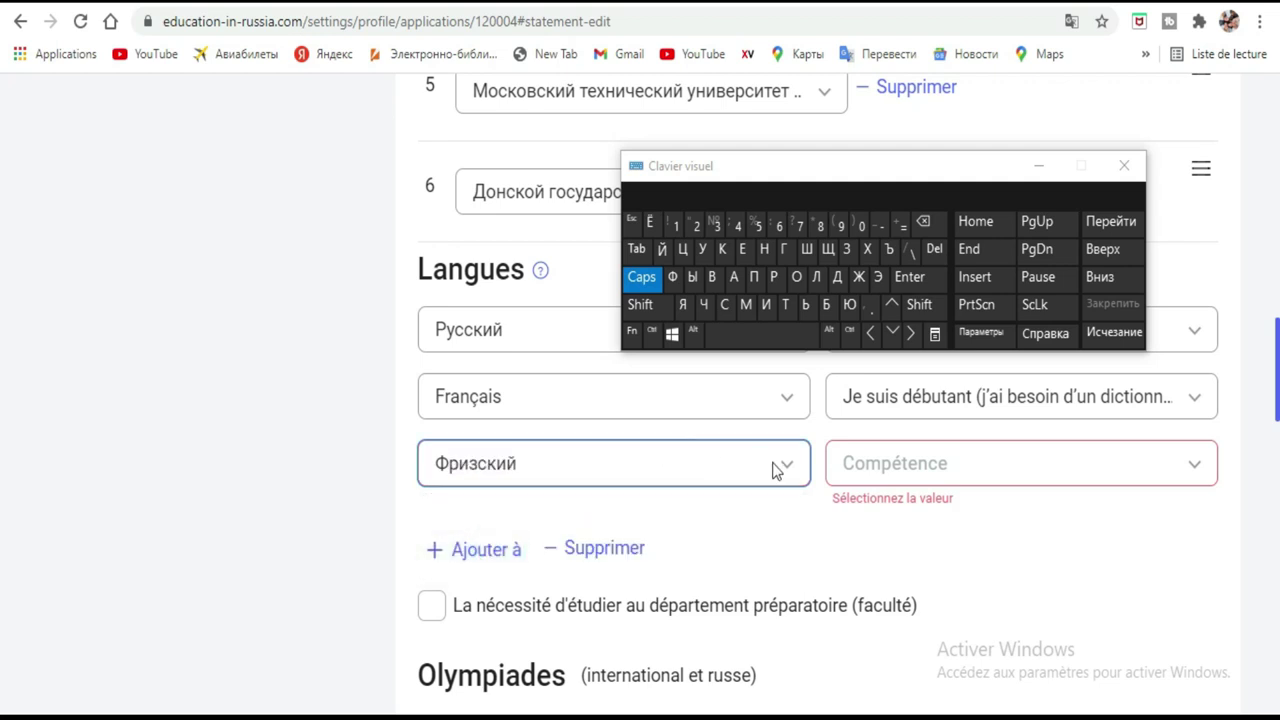
Step: Set the competence for the third language, Фризский, to "C'est ma langue maternelle"
{"action": "left_click", "coordinate": [944, 470]}
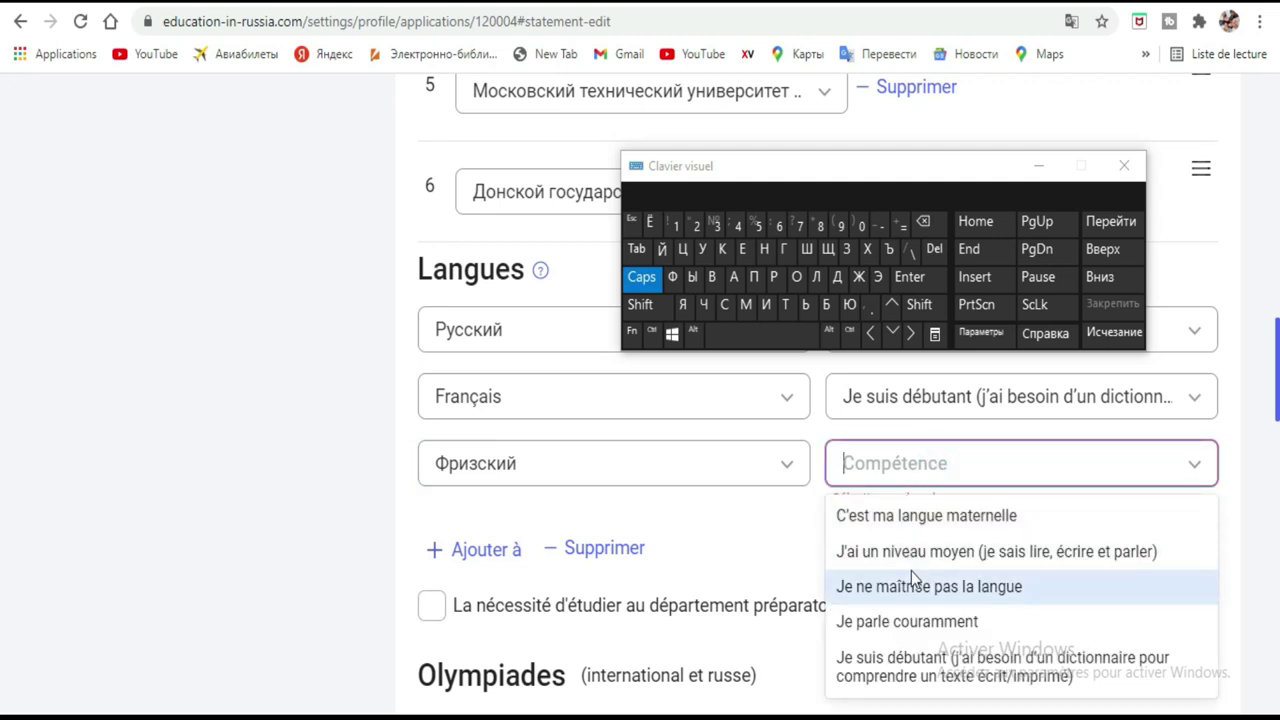
{"action": "left_click", "coordinate": [908, 620]}
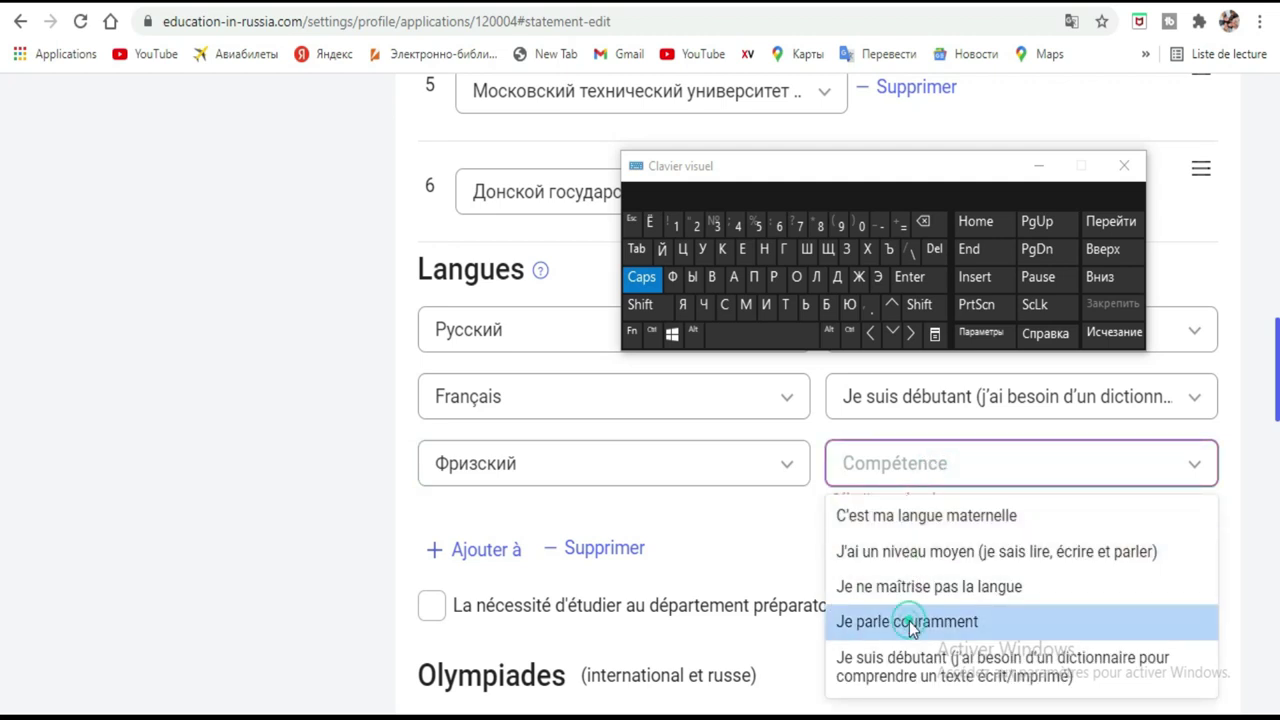
{"action": "left_click", "coordinate": [1012, 462]}
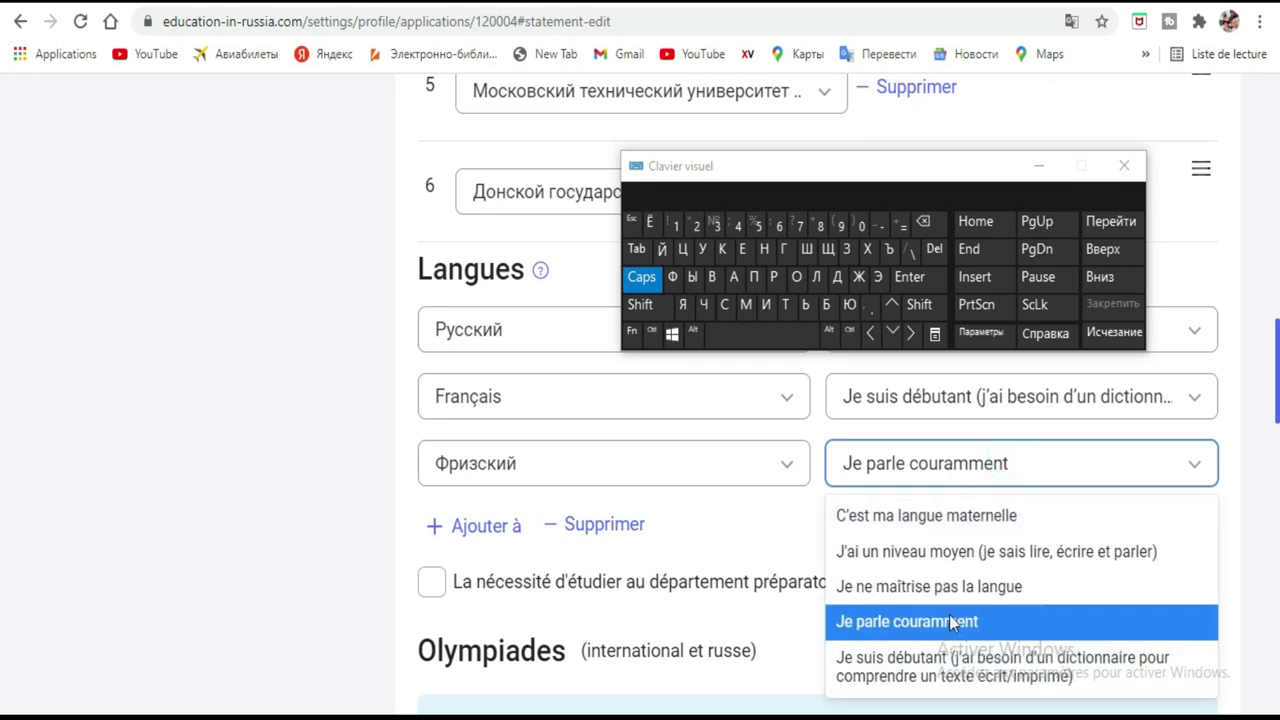
{"action": "left_click", "coordinate": [950, 515]}
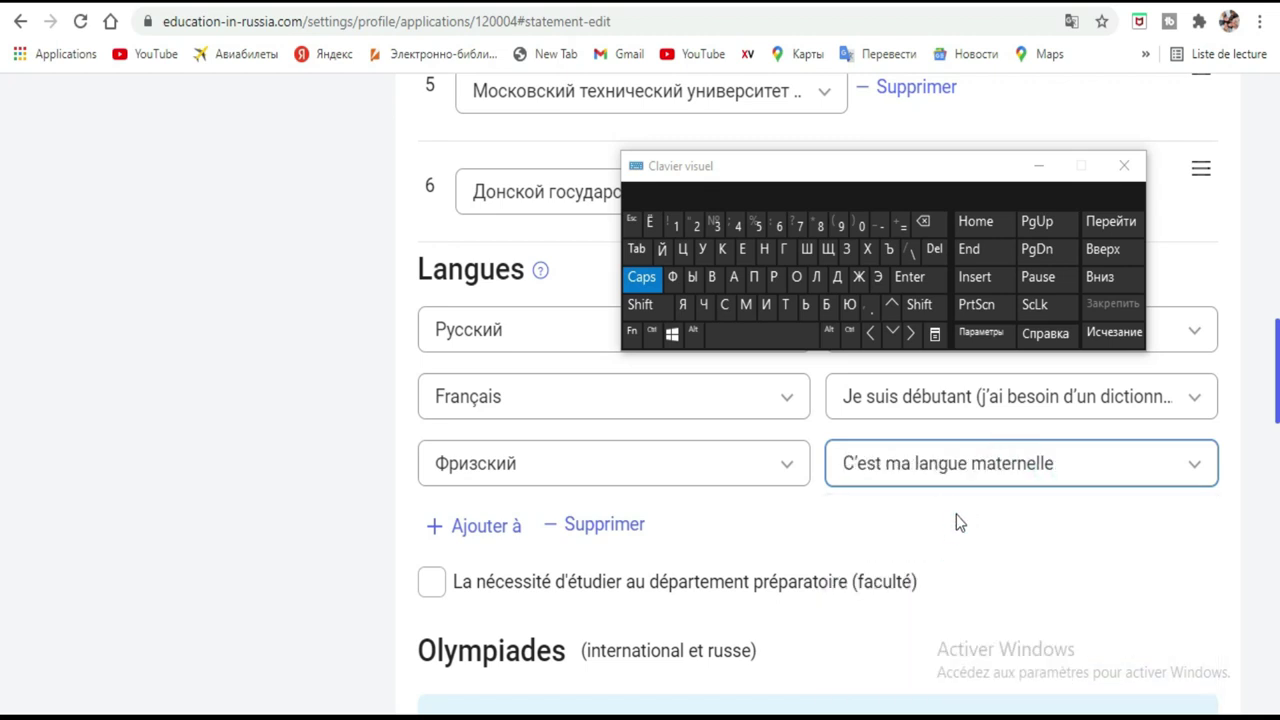
Step: Minimise the on-screen keyboard and tick "La nécessité d'étudier au département préparatoire (faculté)" below the languages
{"action": "left_click", "coordinate": [699, 401]}
{"action": "left_click", "coordinate": [696, 396]}
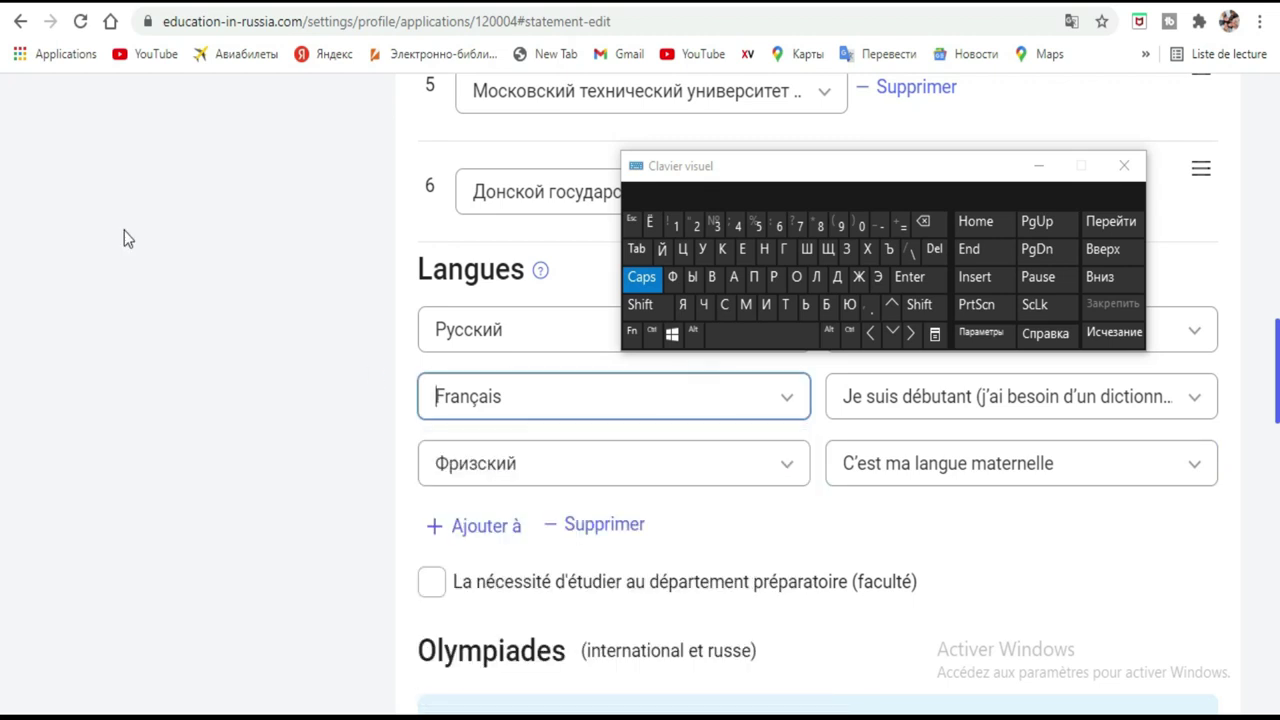
{"action": "left_click", "coordinate": [1039, 167]}
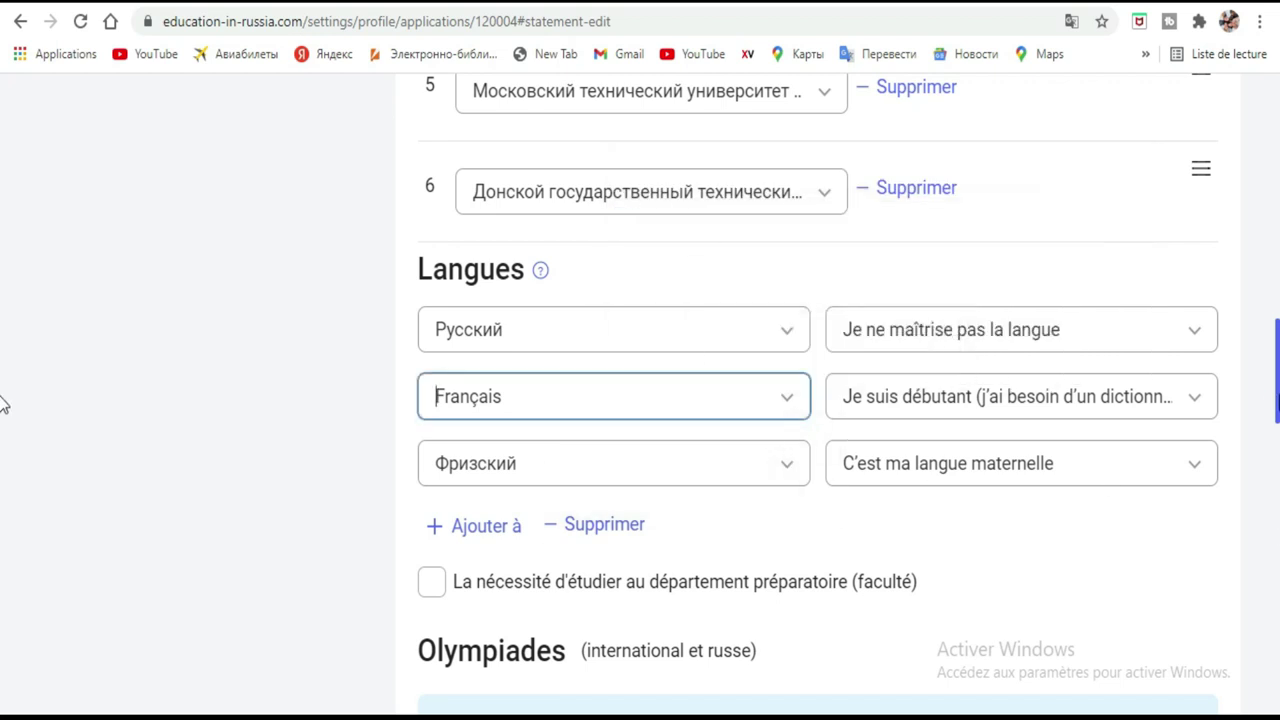
{"action": "scroll", "coordinate": [3, 430], "scroll_direction": "down", "scroll_amount": 3}
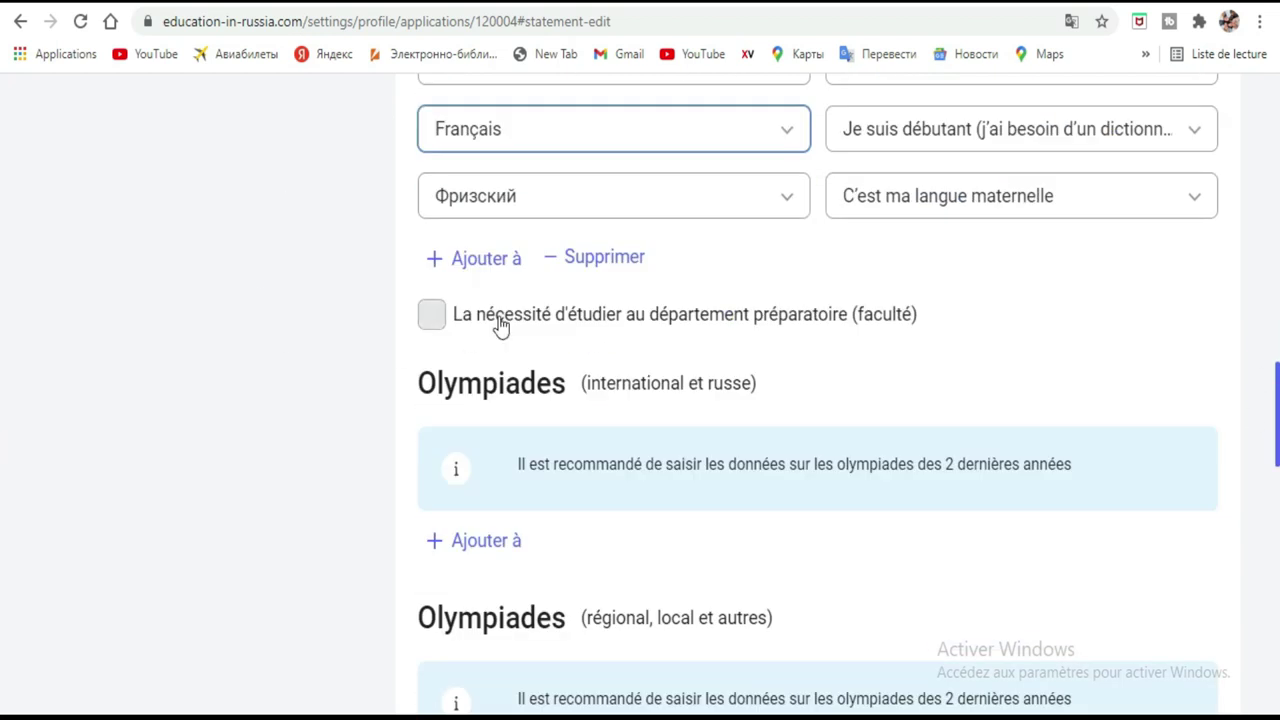
{"action": "left_click", "coordinate": [438, 317]}
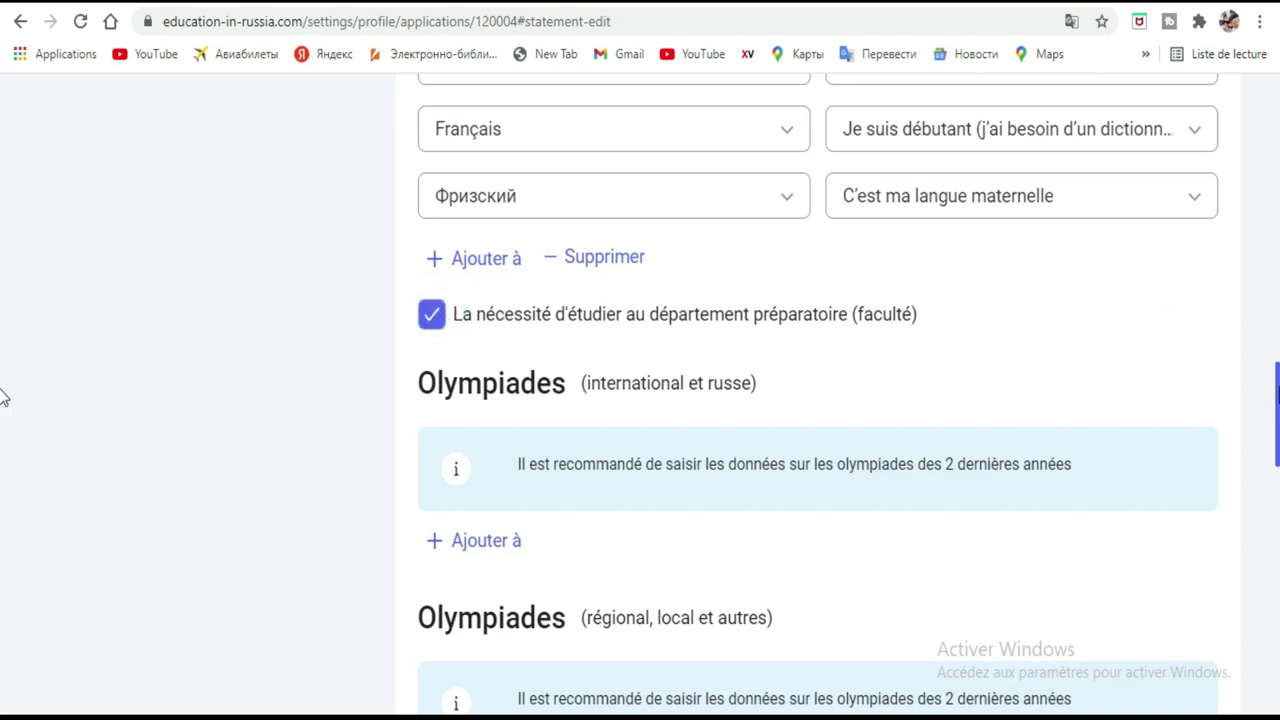
Step: Try to continue from the application form to the next stage, leaving the olympiads, sports and other information empty
{"action": "scroll", "coordinate": [3, 450], "scroll_direction": "down", "scroll_amount": 10}
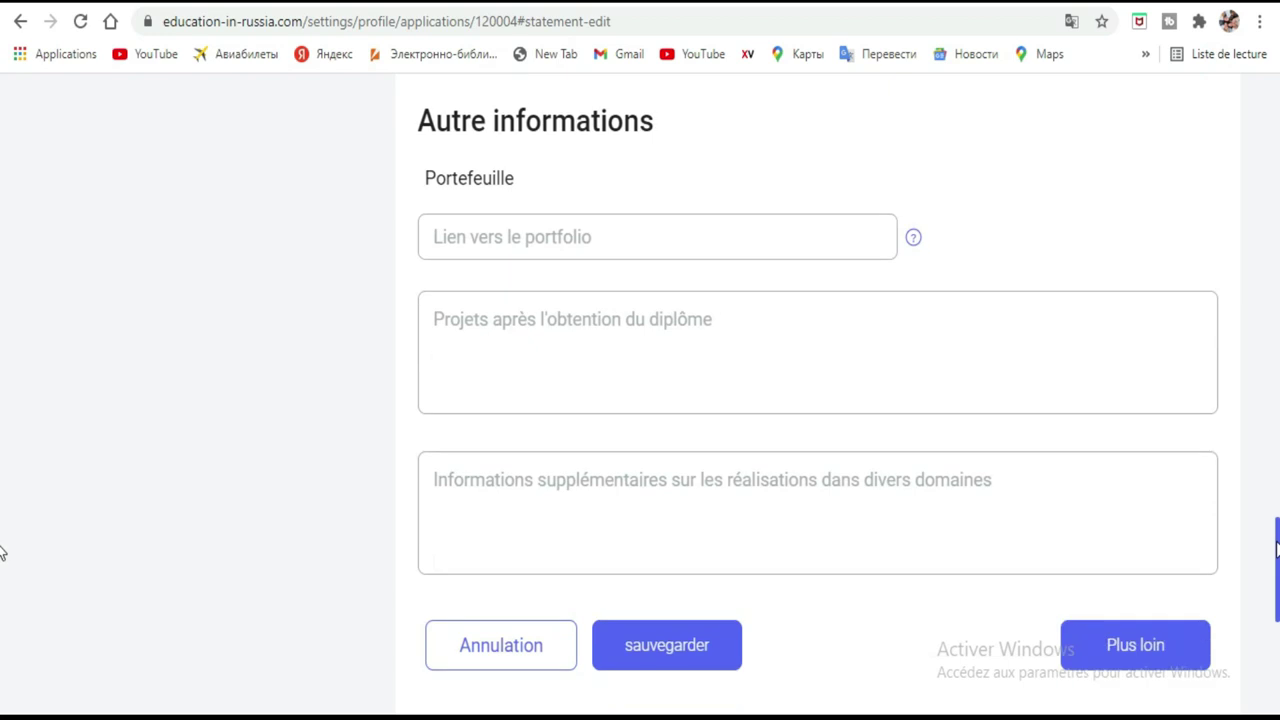
{"action": "left_click_drag", "start_coordinate": [1276, 548], "coordinate": [1274, 578]}
{"action": "left_click", "coordinate": [1180, 440]}
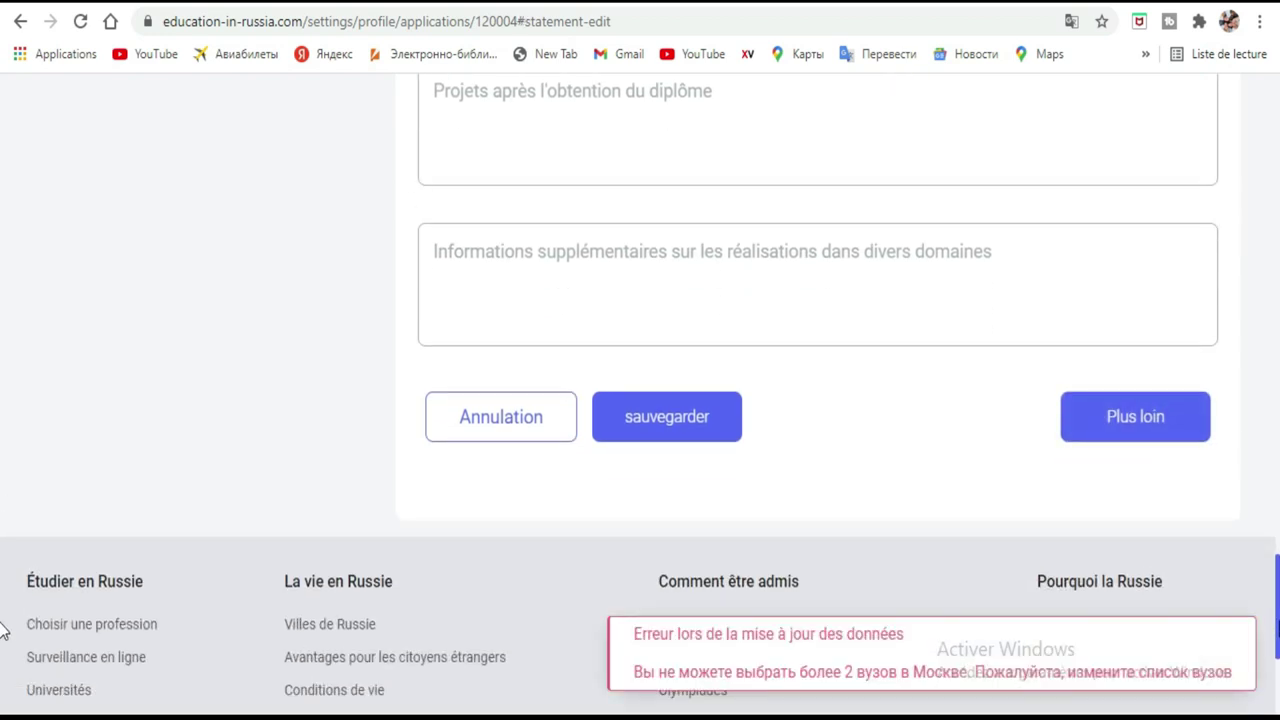
Step: Read the update error notice and examine the list of six chosen universities in the application form
{"action": "mouse_move", "coordinate": [754, 636]}
{"action": "mouse_move", "coordinate": [680, 672]}
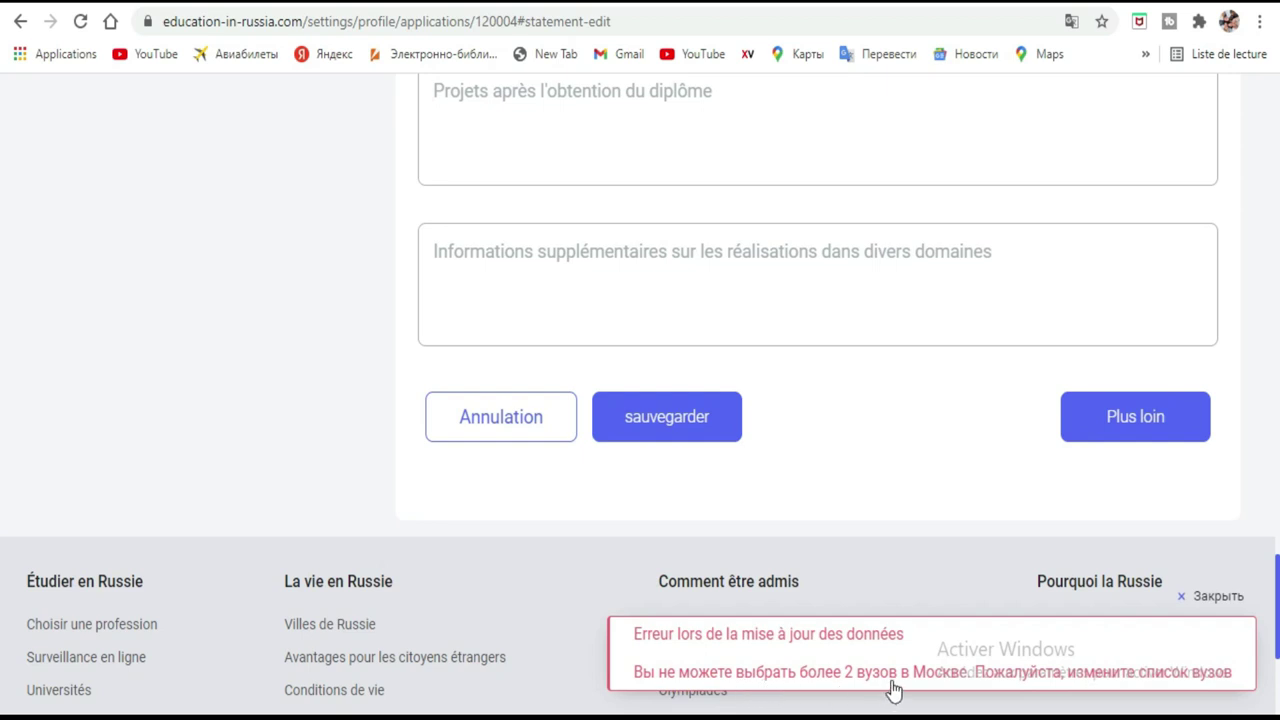
{"action": "left_click_drag", "start_coordinate": [1270, 638], "coordinate": [2, 640]}
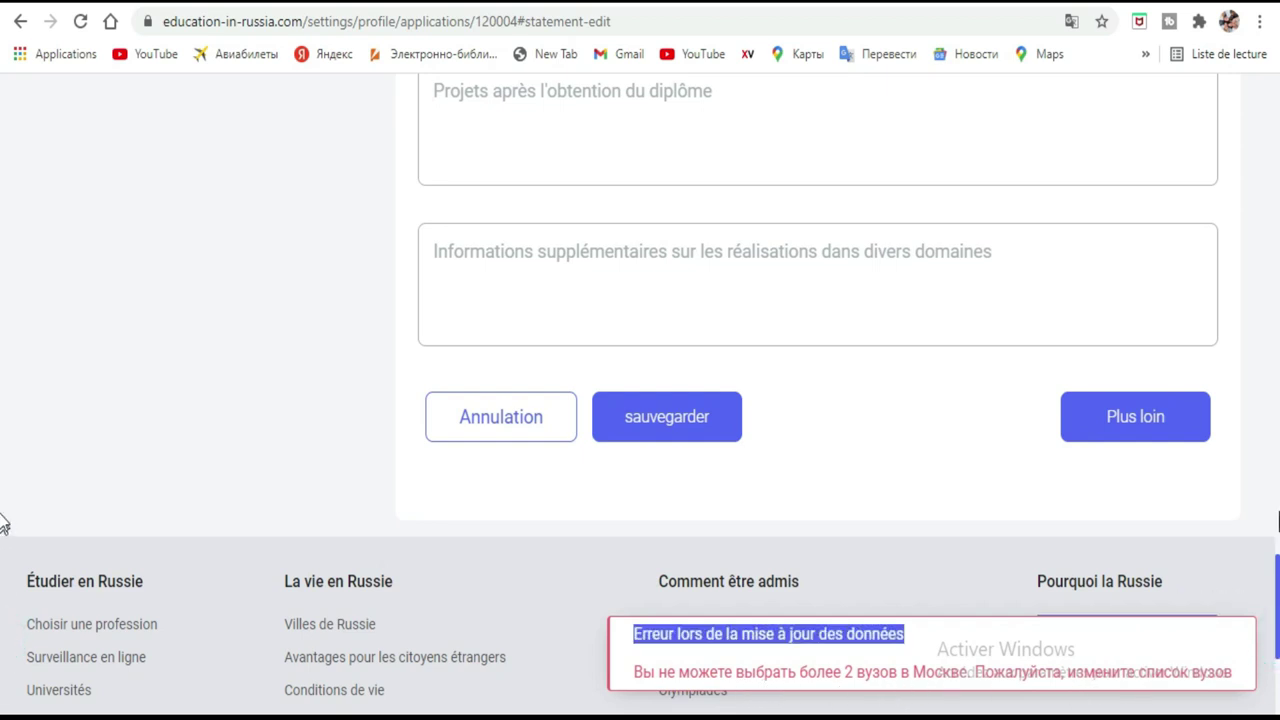
{"action": "scroll", "coordinate": [4, 280], "scroll_direction": "up", "scroll_amount": 7}
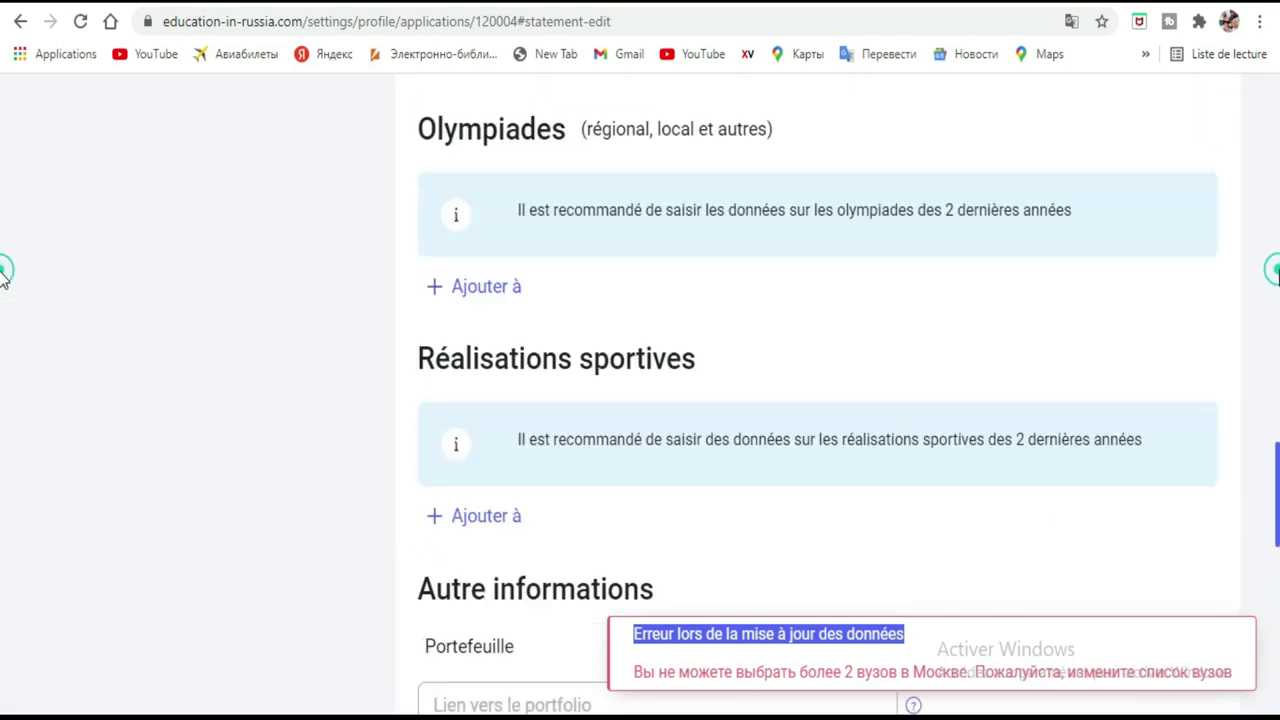
{"action": "scroll", "coordinate": [4, 280], "scroll_direction": "up", "scroll_amount": 5}
{"action": "scroll", "coordinate": [4, 310], "scroll_direction": "up", "scroll_amount": 4}
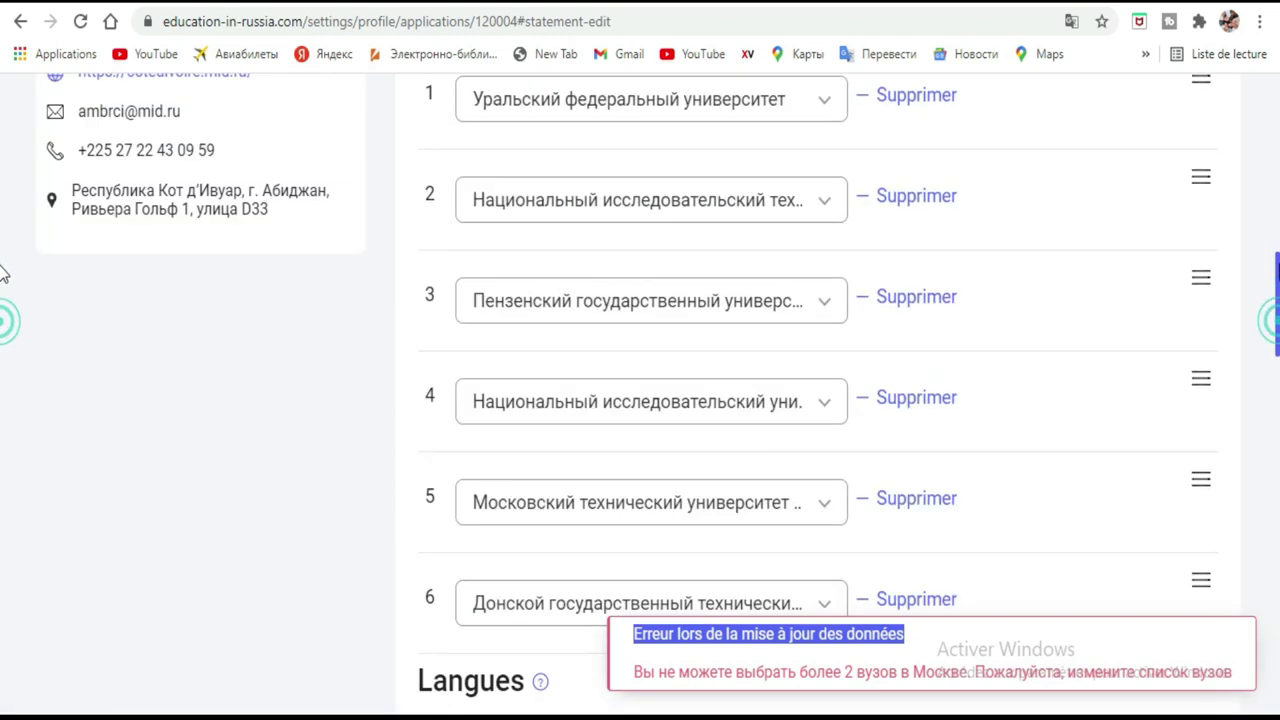
{"action": "scroll", "coordinate": [3, 305], "scroll_direction": "down", "scroll_amount": 2}
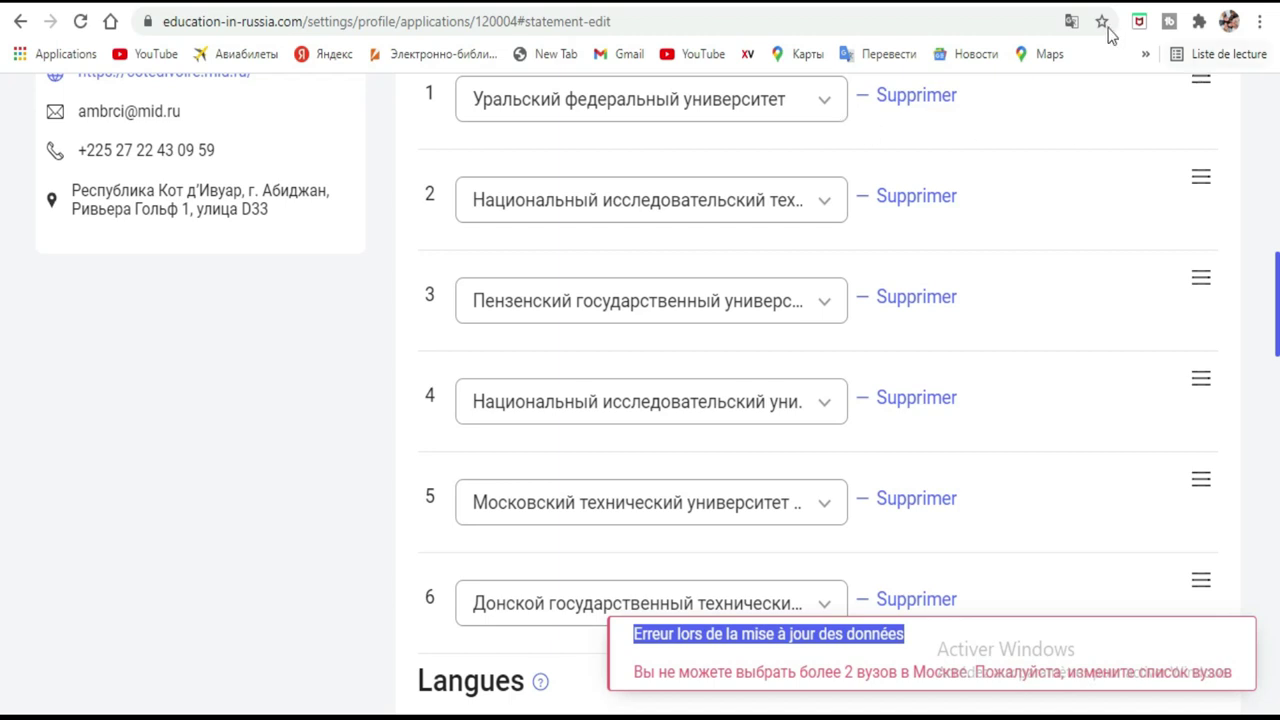
Step: Translate the page into French and change the second university choice to "Université pédagogique d'État de l'Altaï"
{"action": "left_click", "coordinate": [1071, 21]}
{"action": "left_click", "coordinate": [979, 64]}
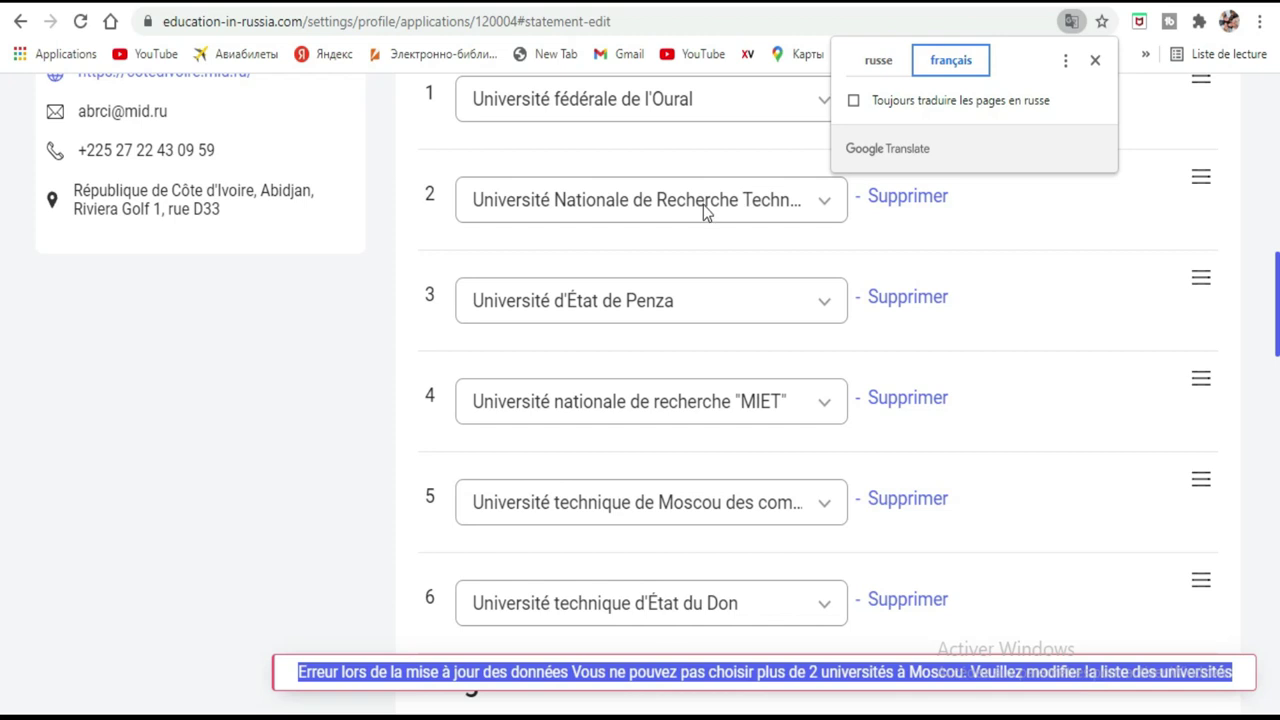
{"action": "left_click", "coordinate": [757, 205]}
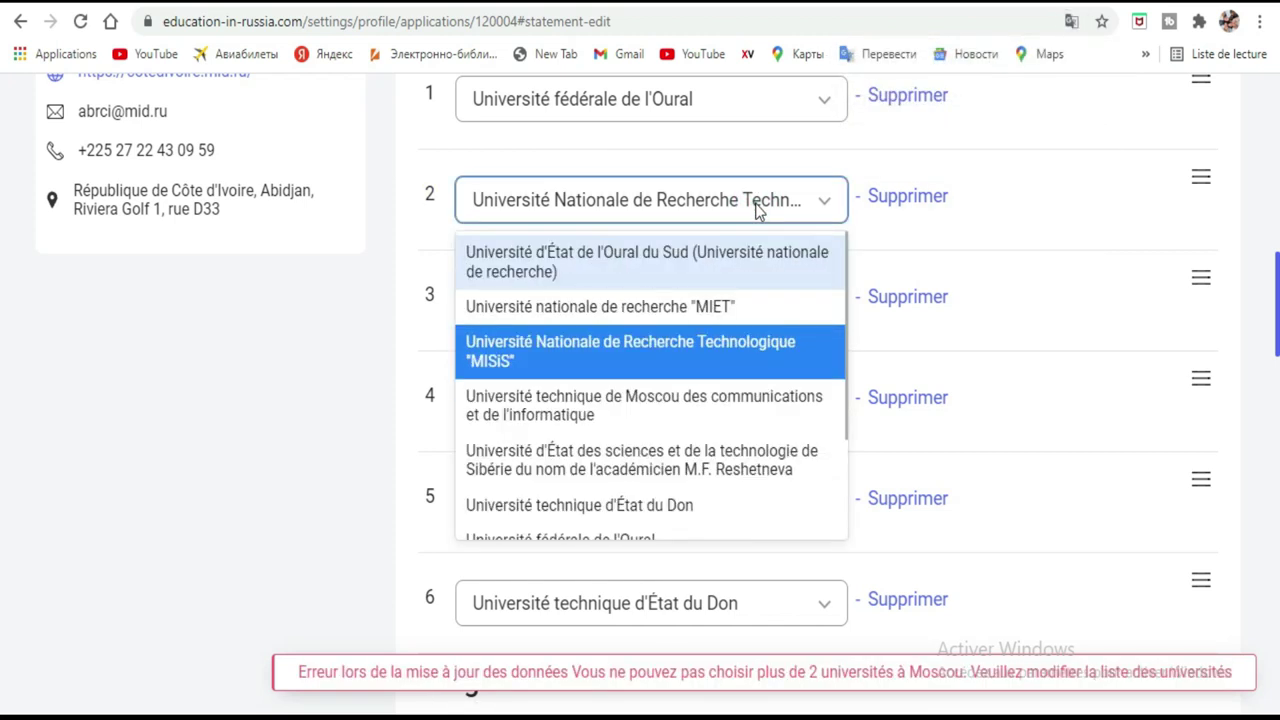
{"action": "scroll", "coordinate": [660, 490], "scroll_direction": "down", "scroll_amount": 2}
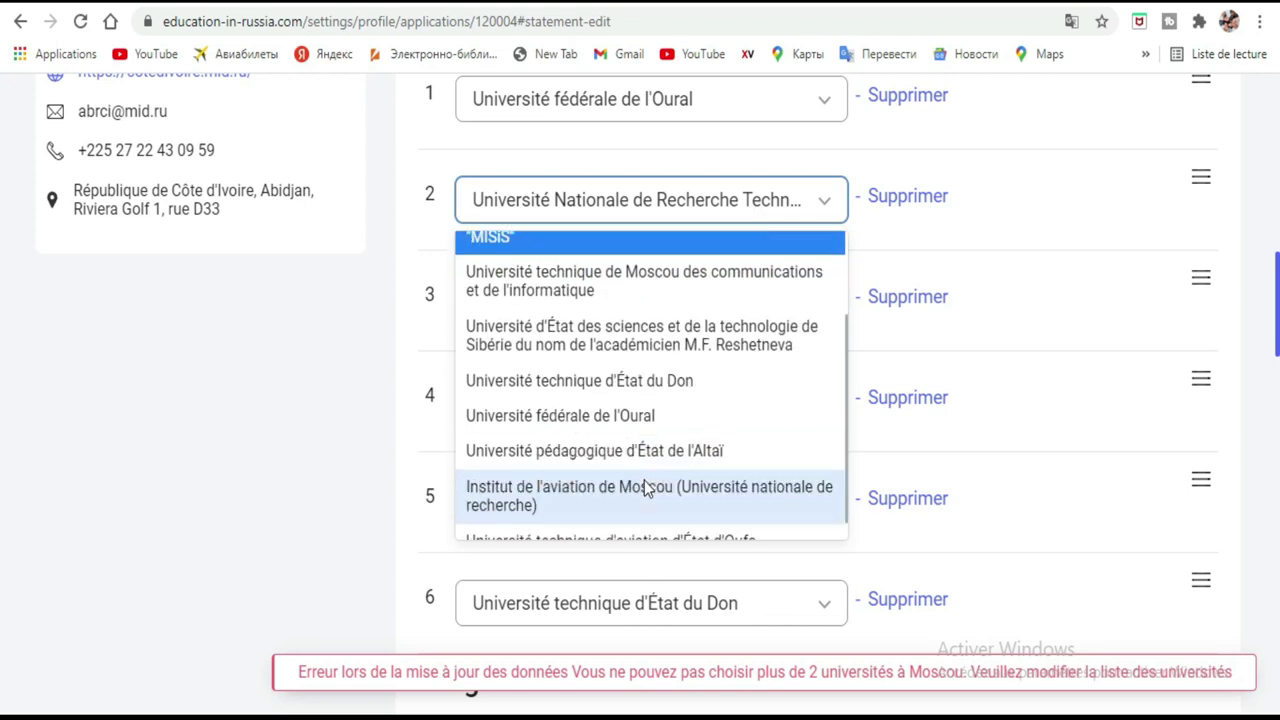
{"action": "left_click", "coordinate": [690, 427]}
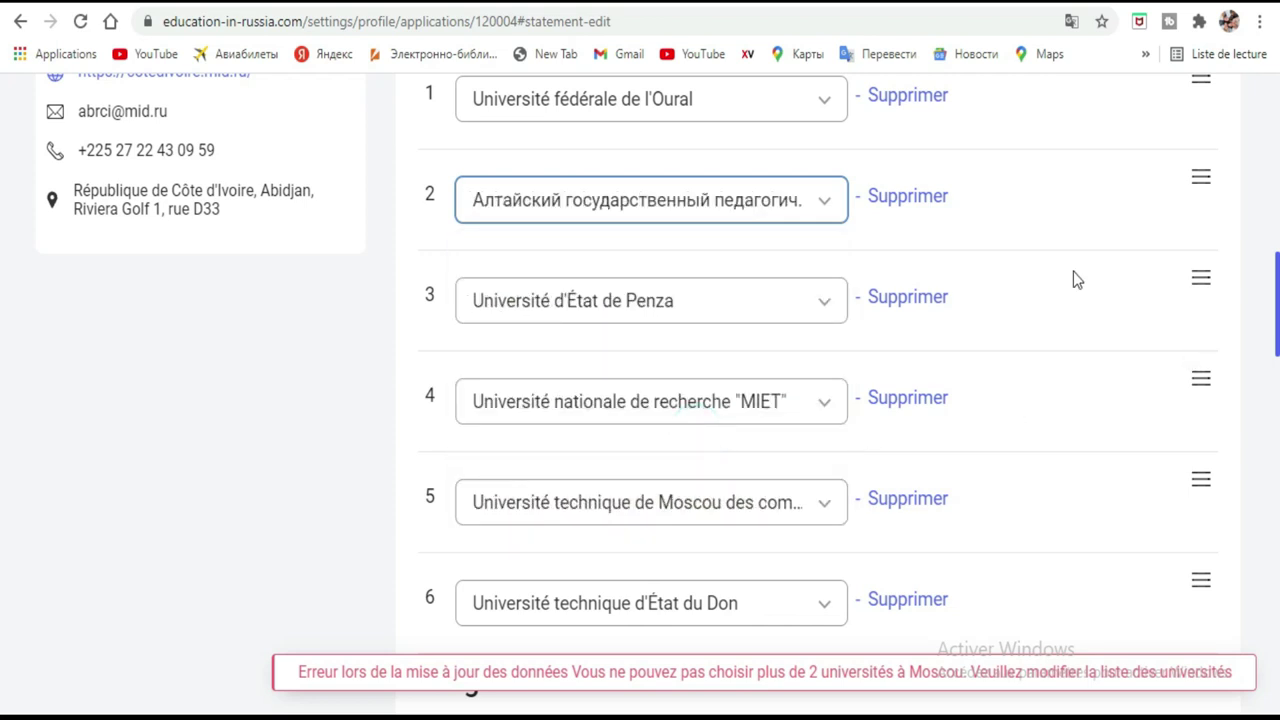
Step: Submit the corrected application form and continue to the documents stage
{"action": "scroll", "coordinate": [3, 330], "scroll_direction": "down", "scroll_amount": 5}
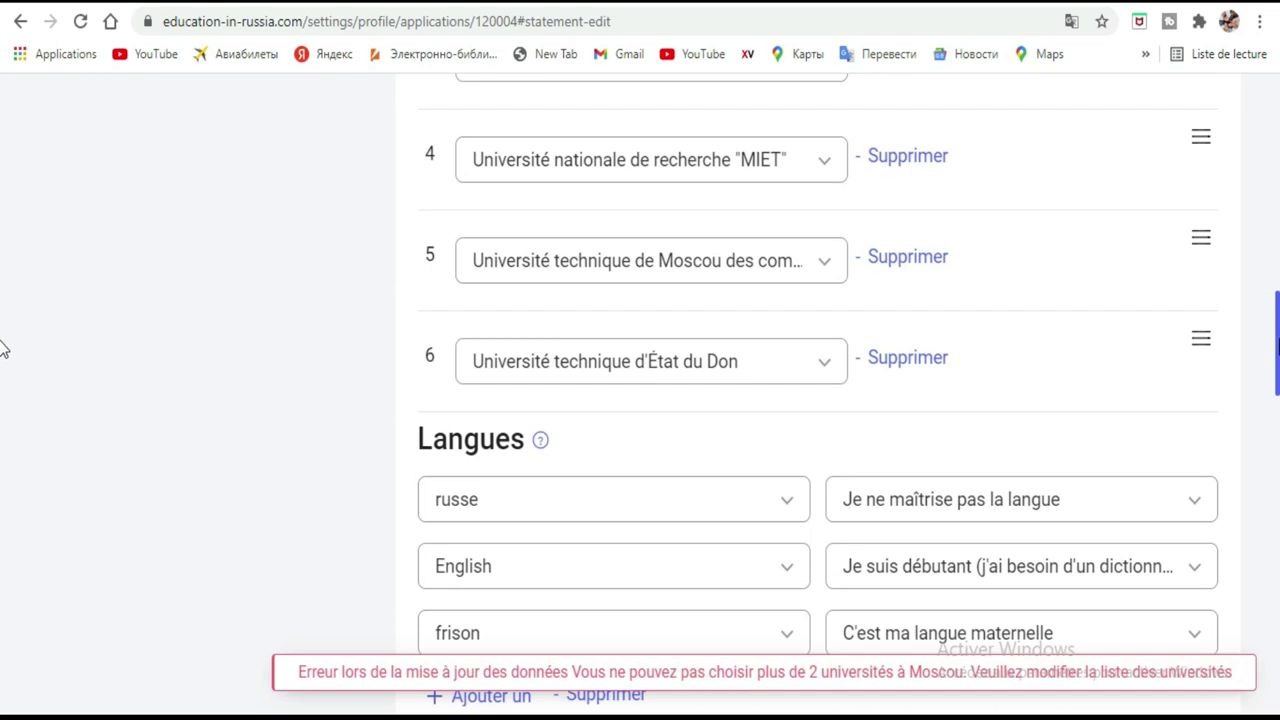
{"action": "scroll", "coordinate": [3, 420], "scroll_direction": "down", "scroll_amount": 15}
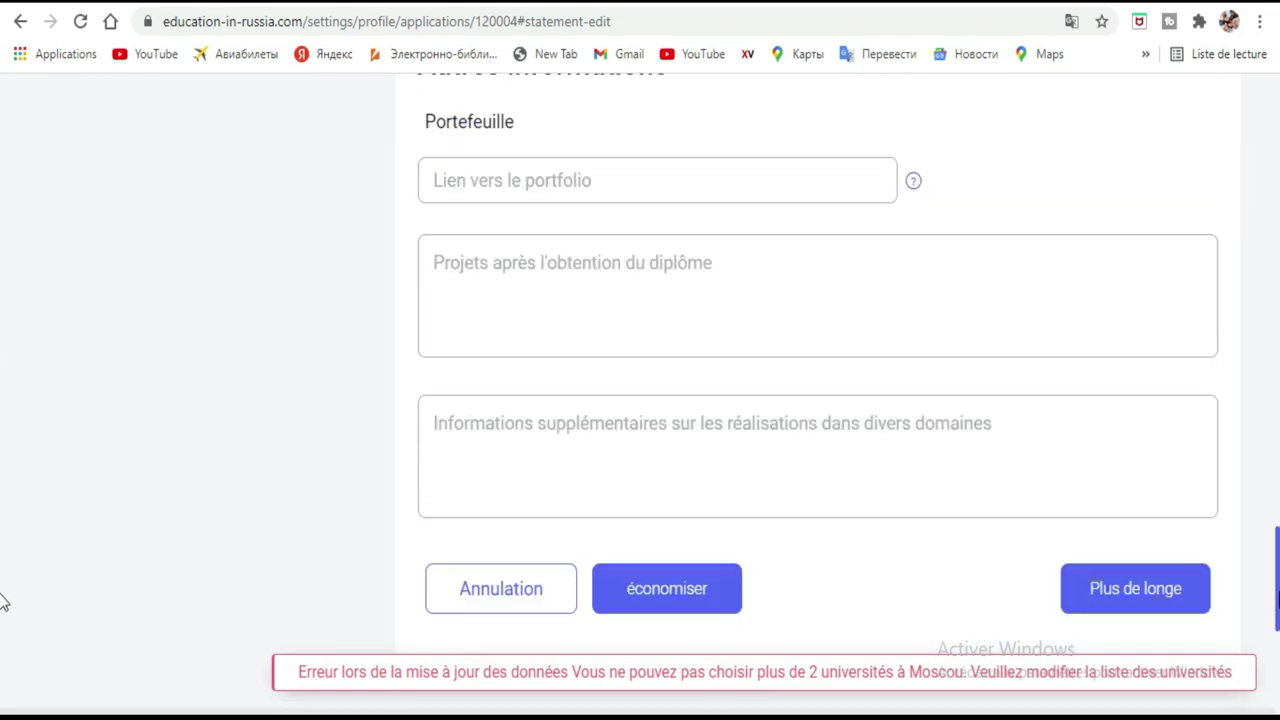
{"action": "left_click", "coordinate": [1156, 241]}
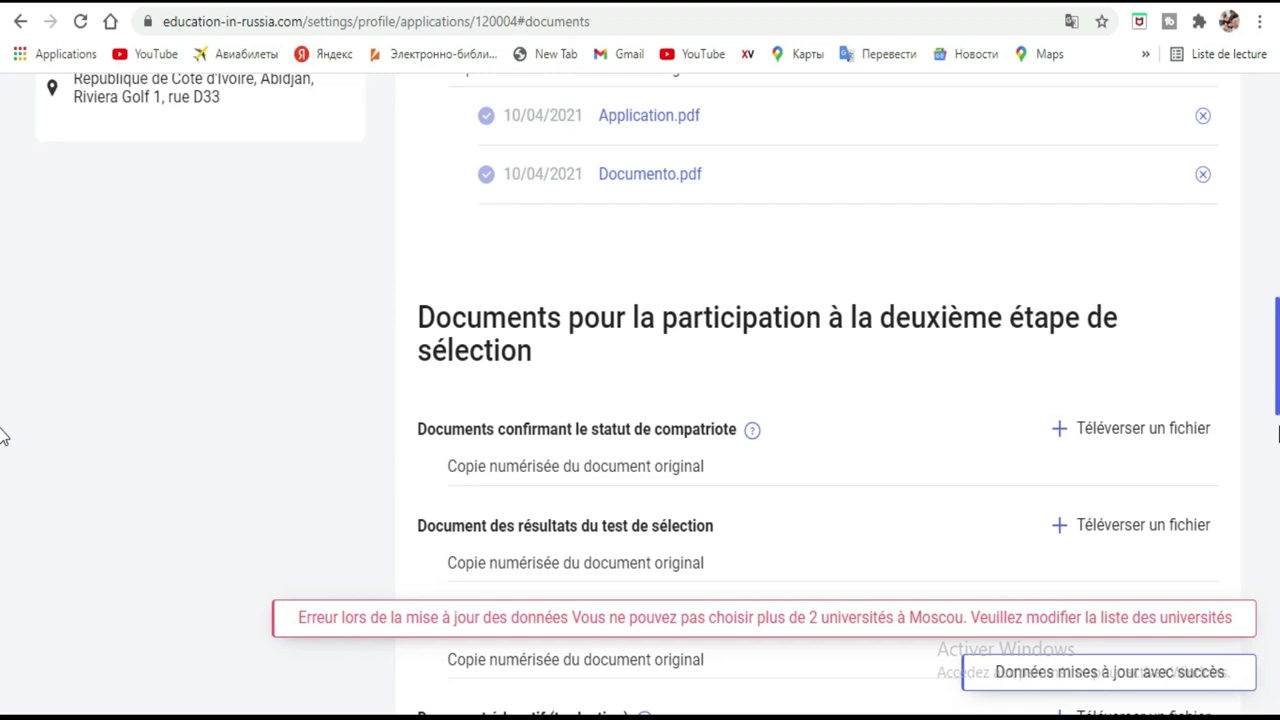
Step: Go from the documents stage to the "Envoi d'une demande de vérification" stage of the application
{"action": "scroll", "coordinate": [3, 368], "scroll_direction": "up", "scroll_amount": 10}
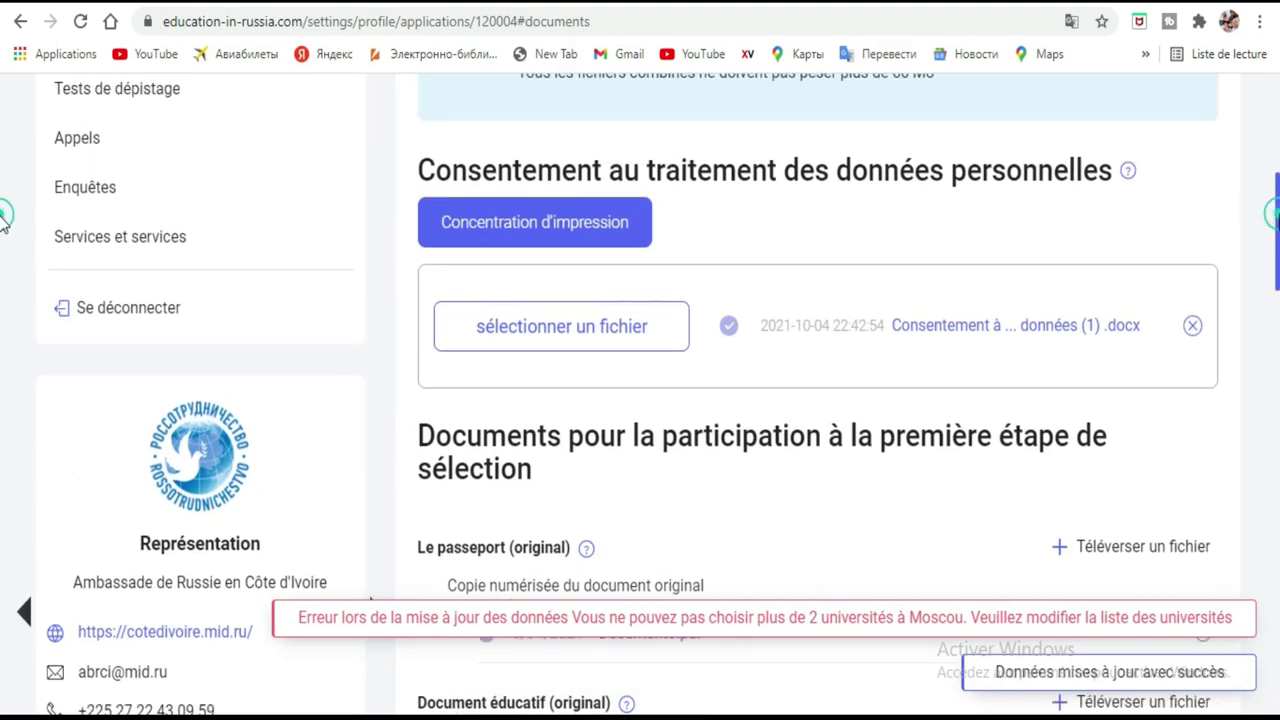
{"action": "scroll", "coordinate": [3, 170], "scroll_direction": "up", "scroll_amount": 4}
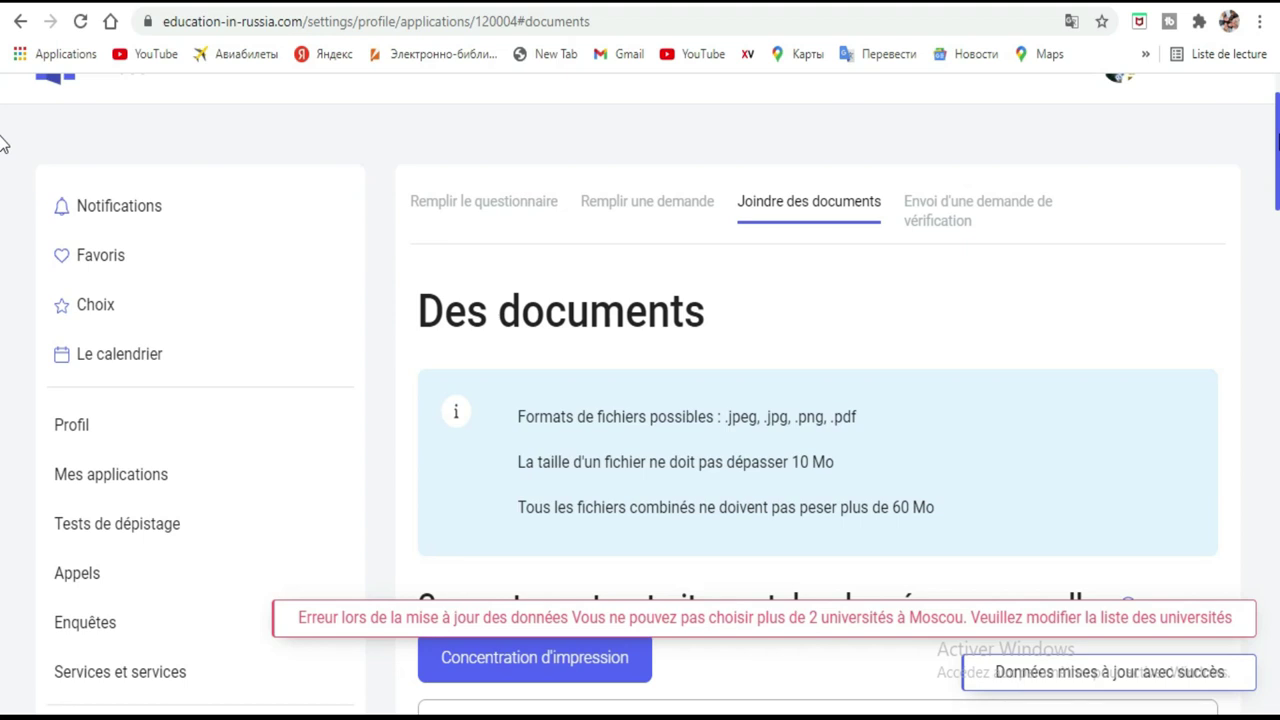
{"action": "left_click", "coordinate": [971, 206]}
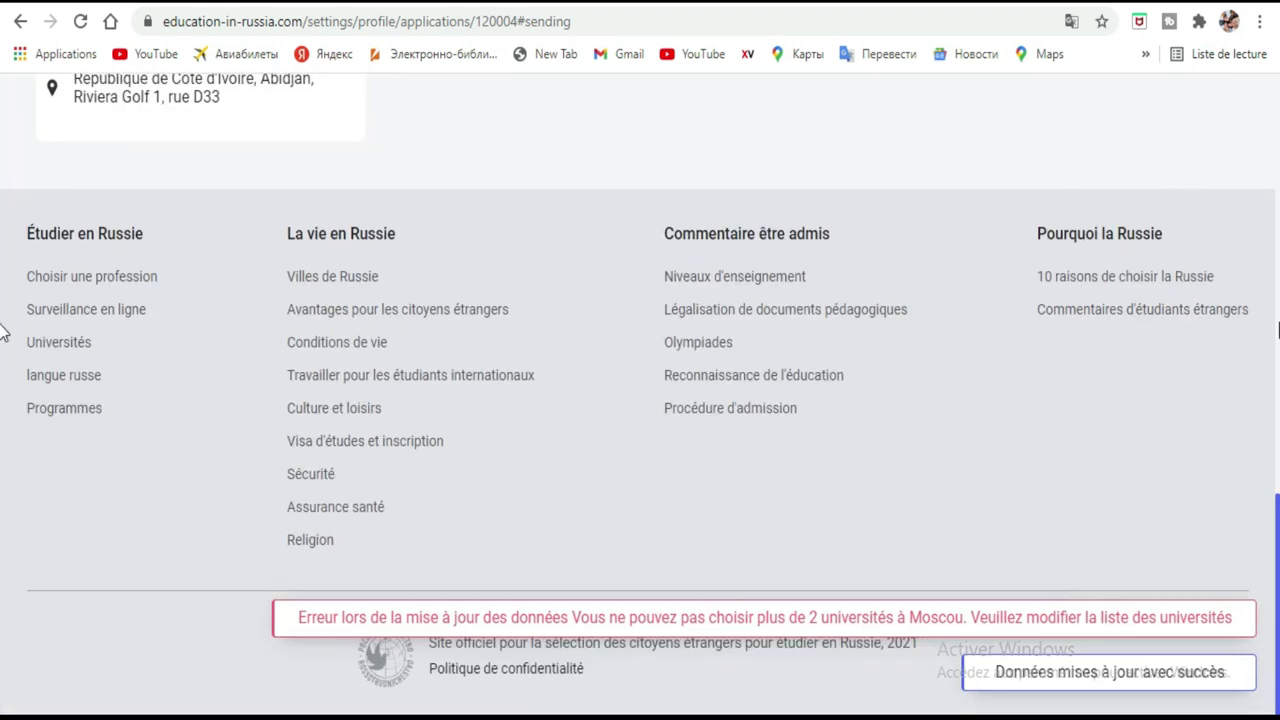
Step: Dismiss the data update notices shown on the verification request stage of the application
{"action": "scroll", "coordinate": [5, 297], "scroll_direction": "up", "scroll_amount": 10}
{"action": "scroll", "coordinate": [3, 212], "scroll_direction": "up", "scroll_amount": 1}
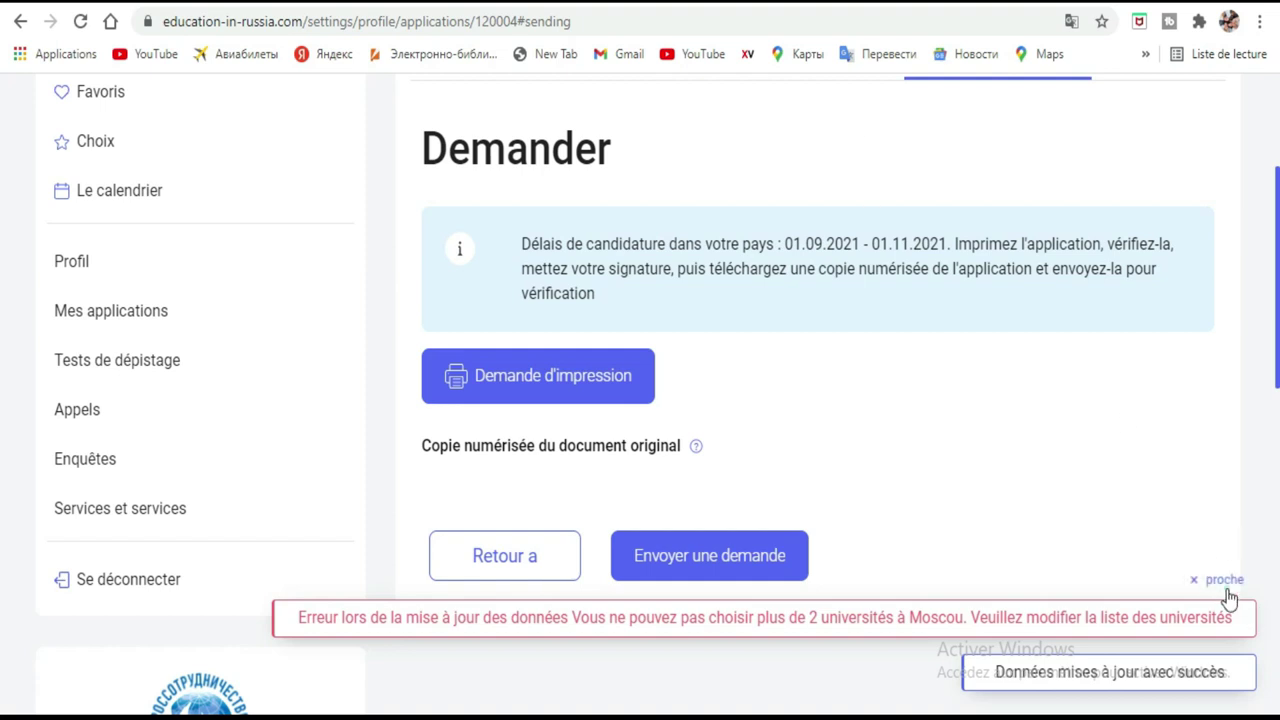
{"action": "left_click", "coordinate": [1229, 592]}
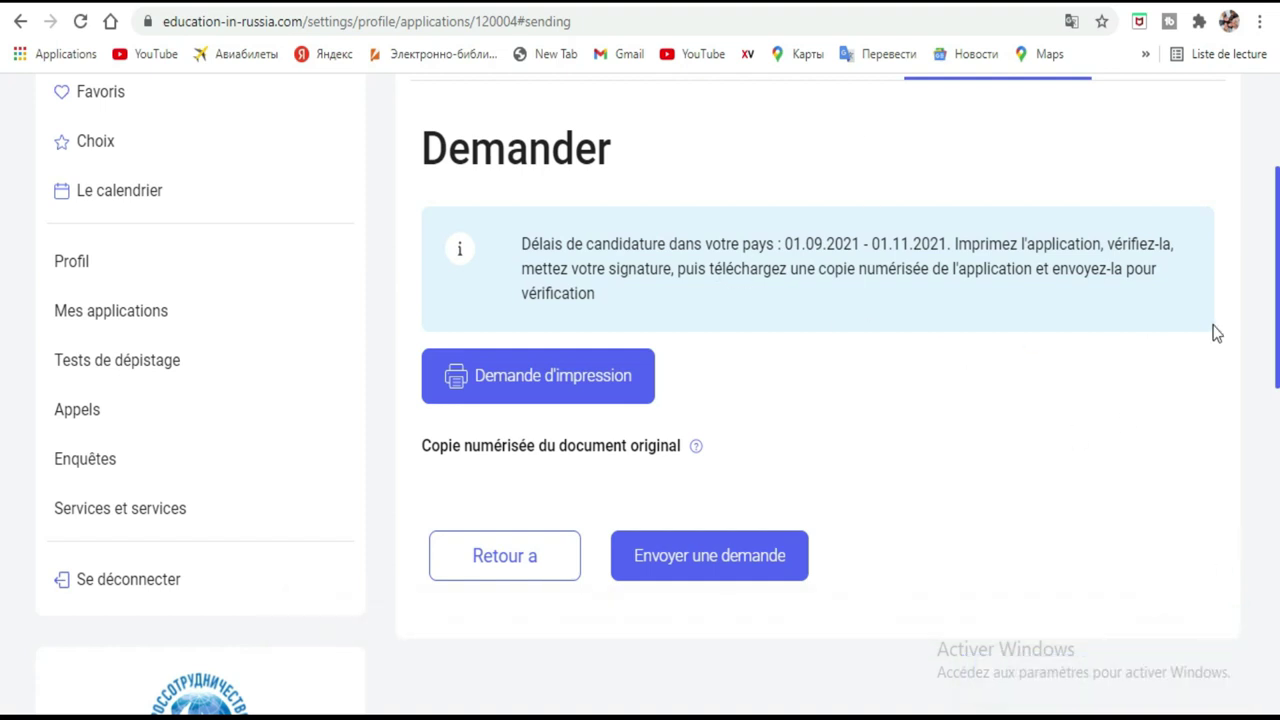
Step: Examine the "Demander" instructions and highlight the application period dates for the country
{"action": "scroll", "coordinate": [2, 322], "scroll_direction": "up", "scroll_amount": 2}
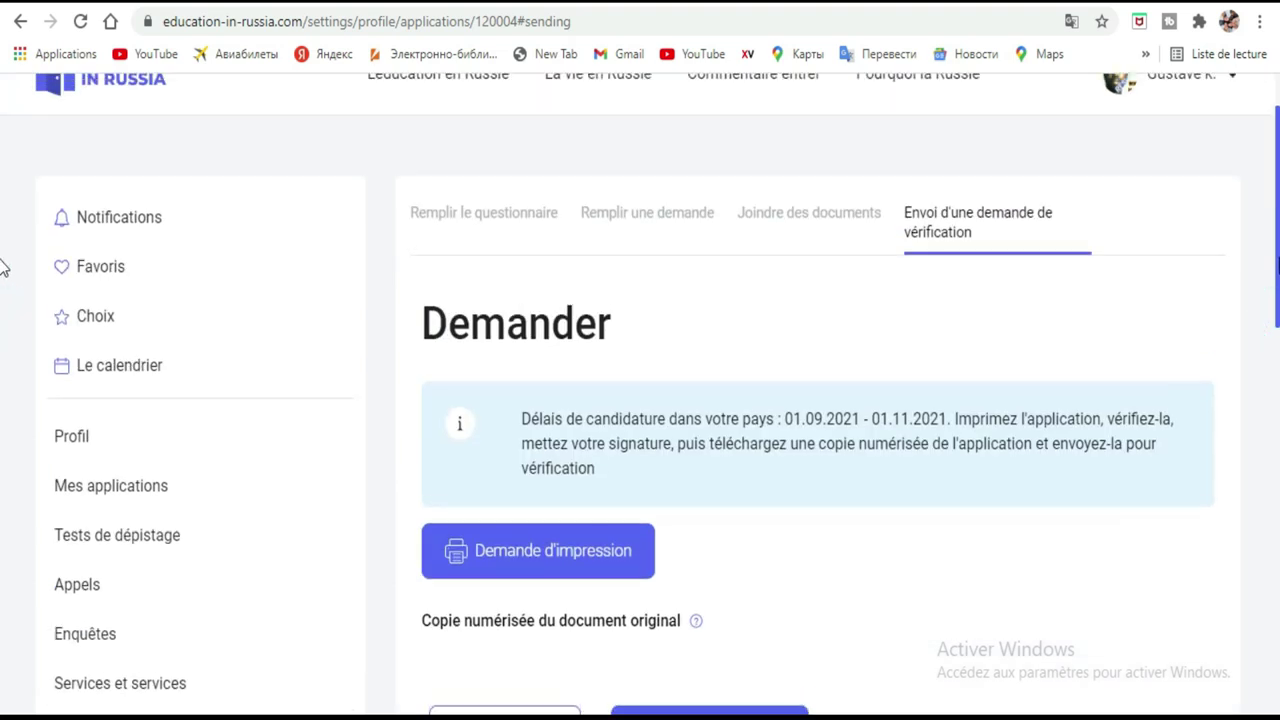
{"action": "scroll", "coordinate": [2, 267], "scroll_direction": "down", "scroll_amount": 2}
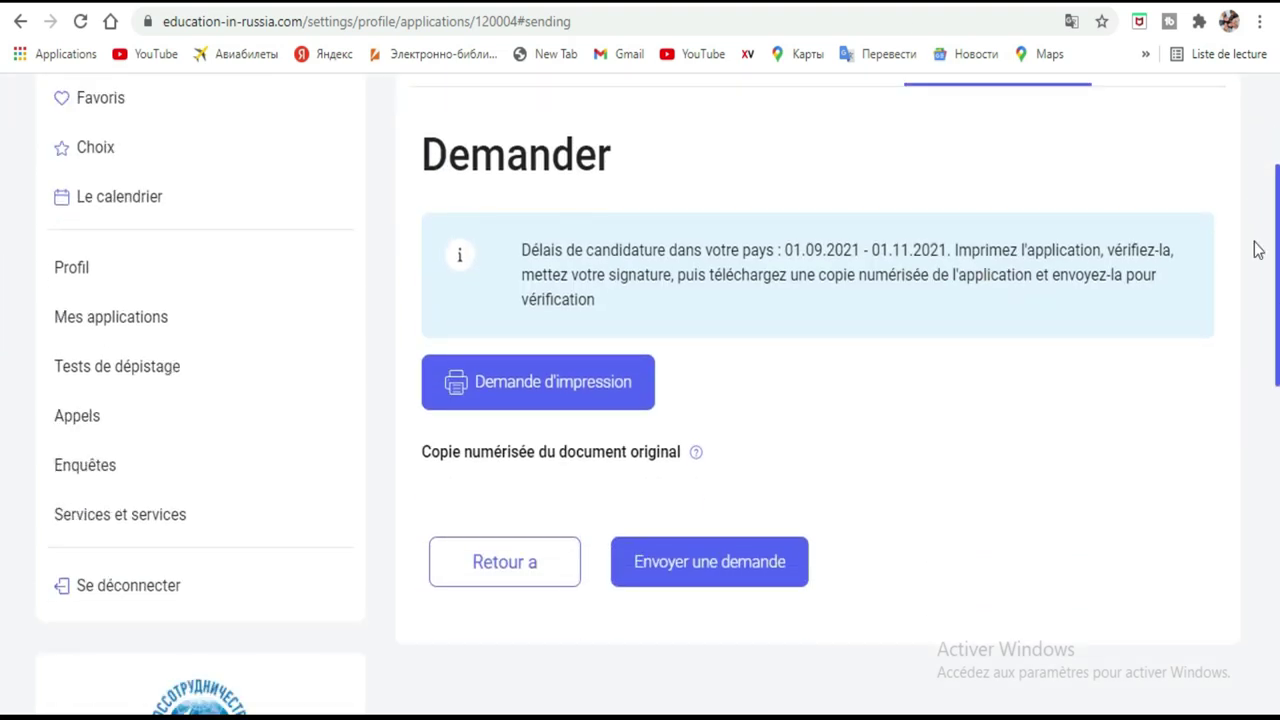
{"action": "scroll", "coordinate": [3, 341], "scroll_direction": "up", "scroll_amount": 1}
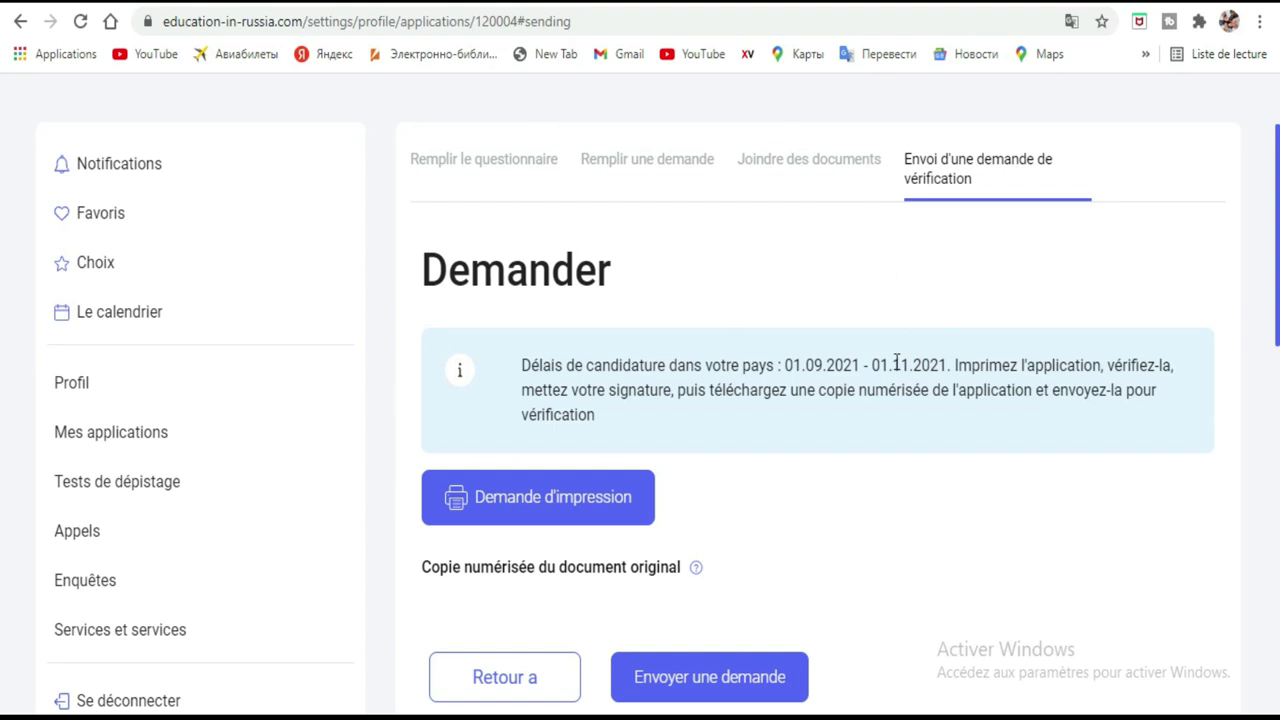
{"action": "left_click_drag", "start_coordinate": [783, 363], "coordinate": [938, 366]}
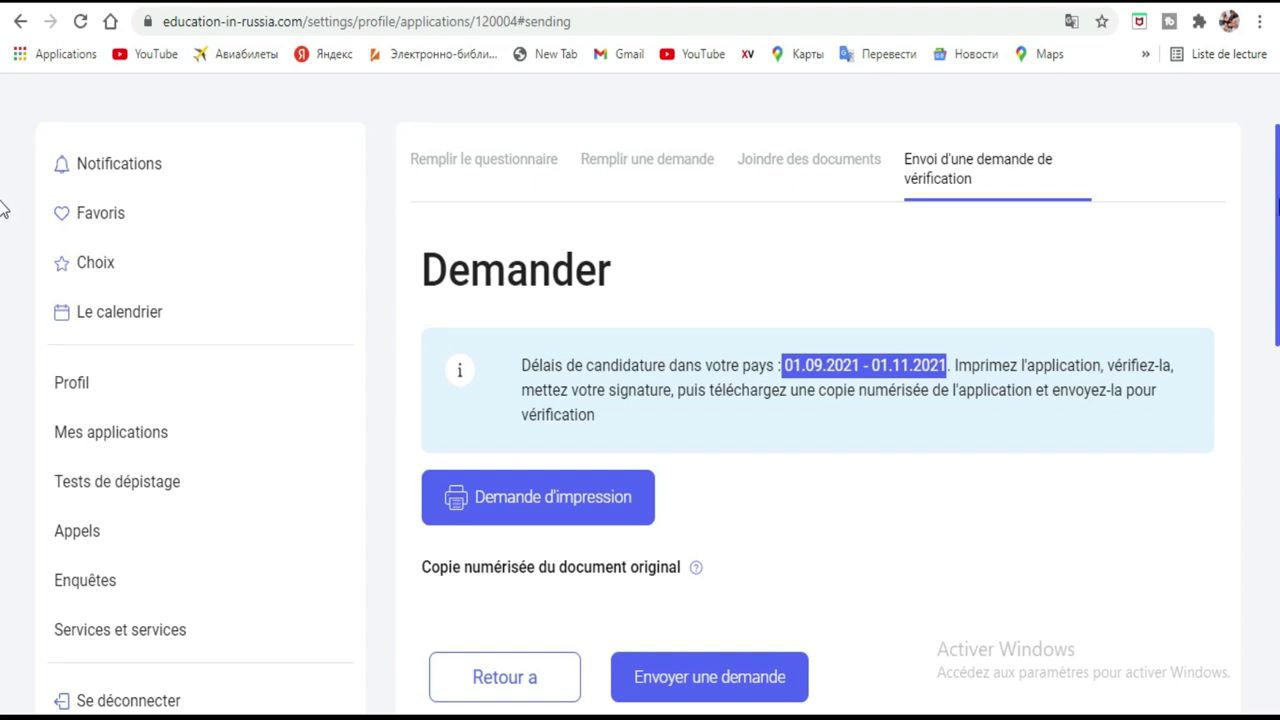
Step: Request the printable version of the application for signing
{"action": "scroll", "coordinate": [5, 215], "scroll_direction": "down", "scroll_amount": 3}
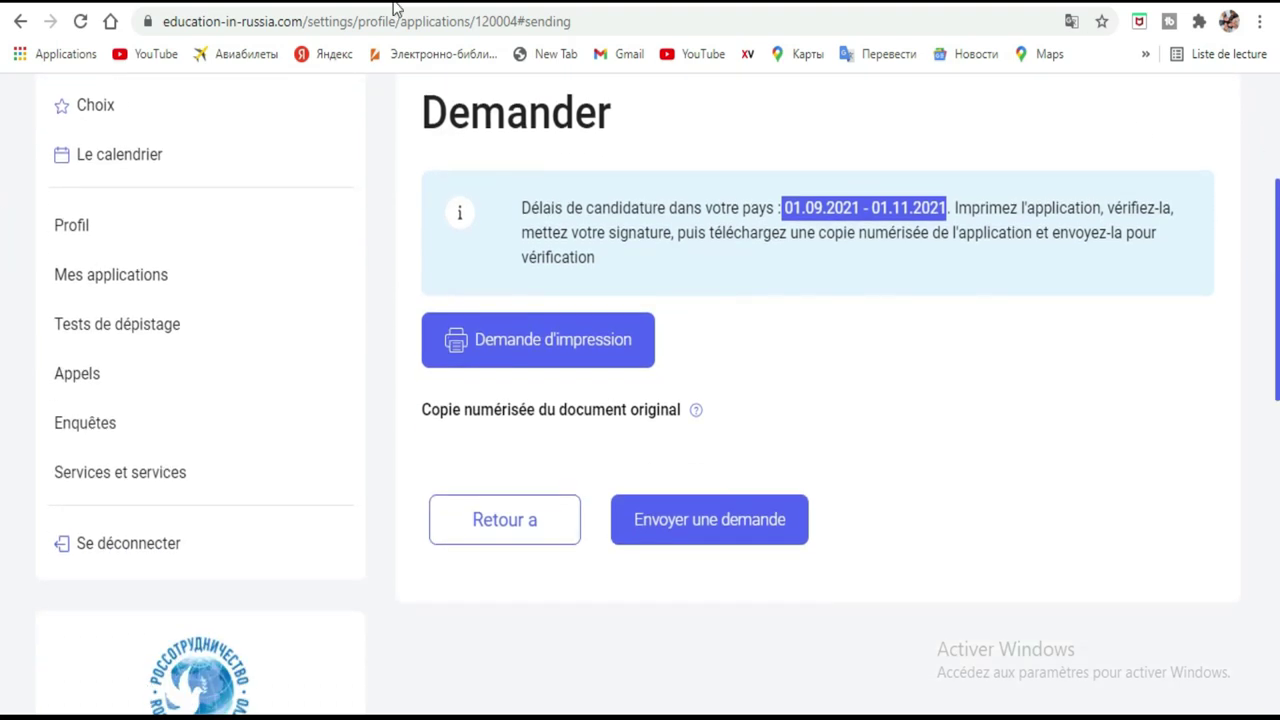
{"action": "left_click", "coordinate": [593, 342]}
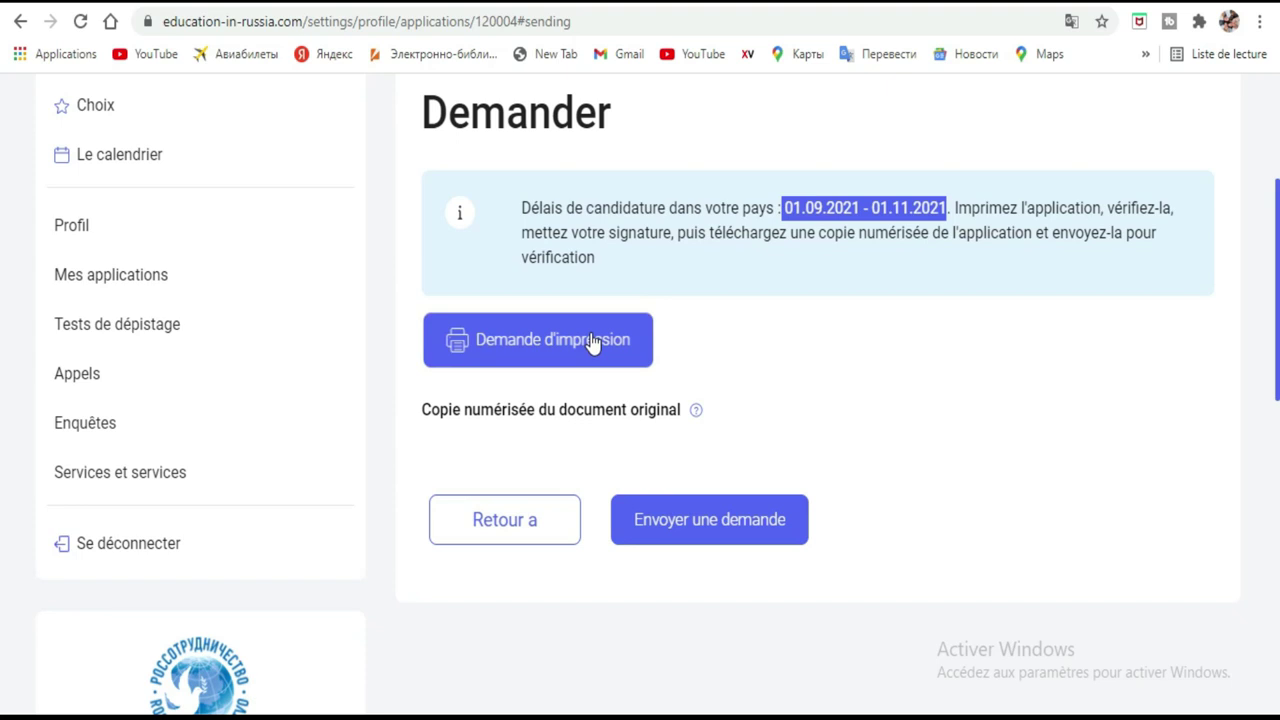